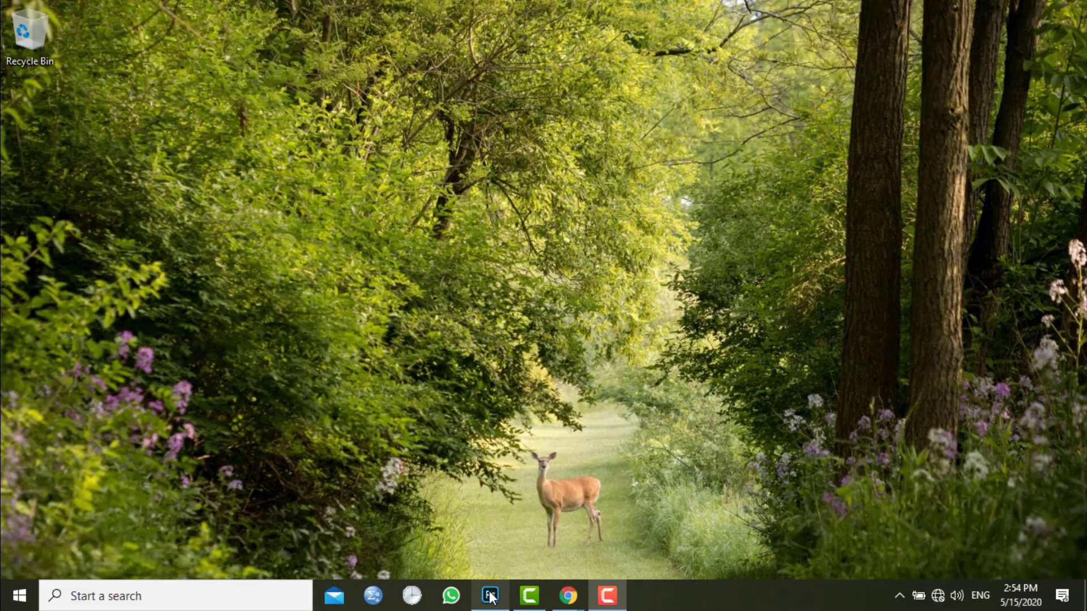
Step: Switch to the Photoshop window showing the YouTube channel art guideline document
{"action": "left_click", "coordinate": [490, 595]}
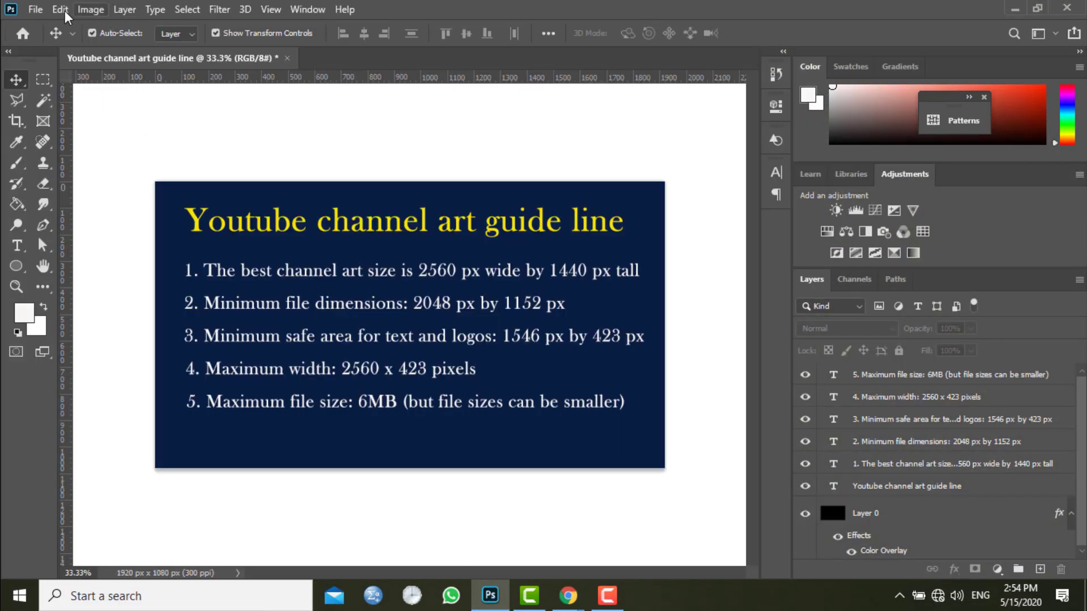
Step: Create a 2560×1440 px, 300 ppi document named 'Youtube channel art' with white background
{"action": "left_click", "coordinate": [31, 9]}
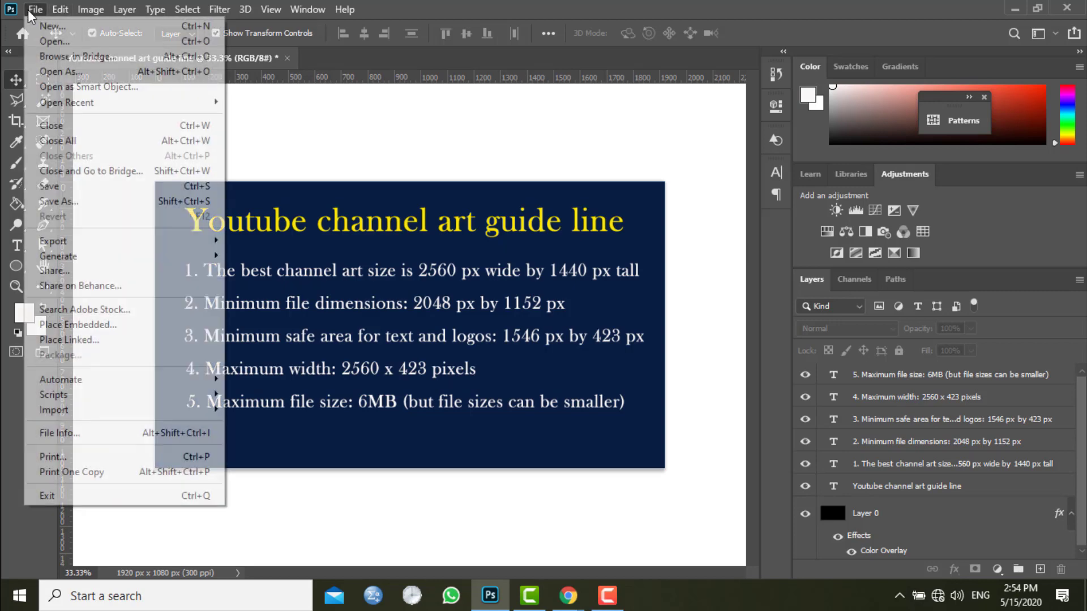
{"action": "left_click", "coordinate": [51, 25]}
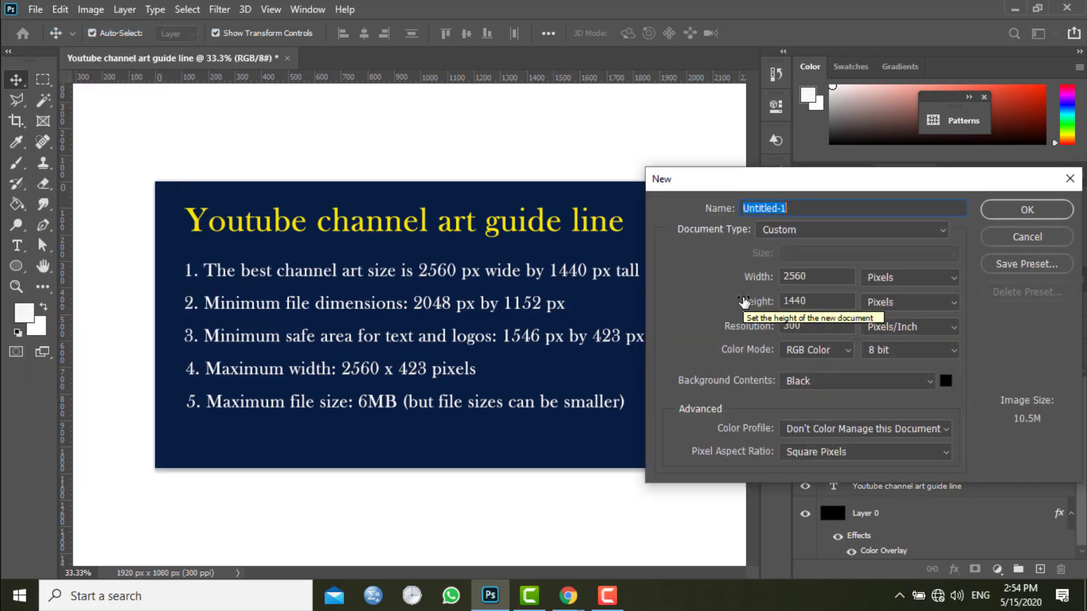
{"action": "type", "text": "T"}
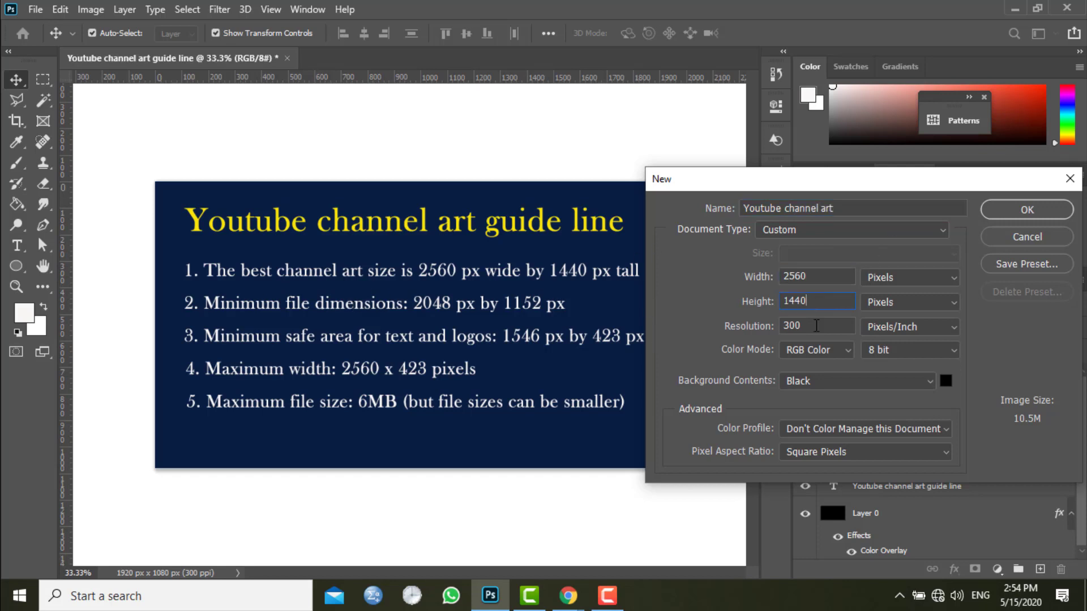
{"action": "left_click", "coordinate": [820, 380]}
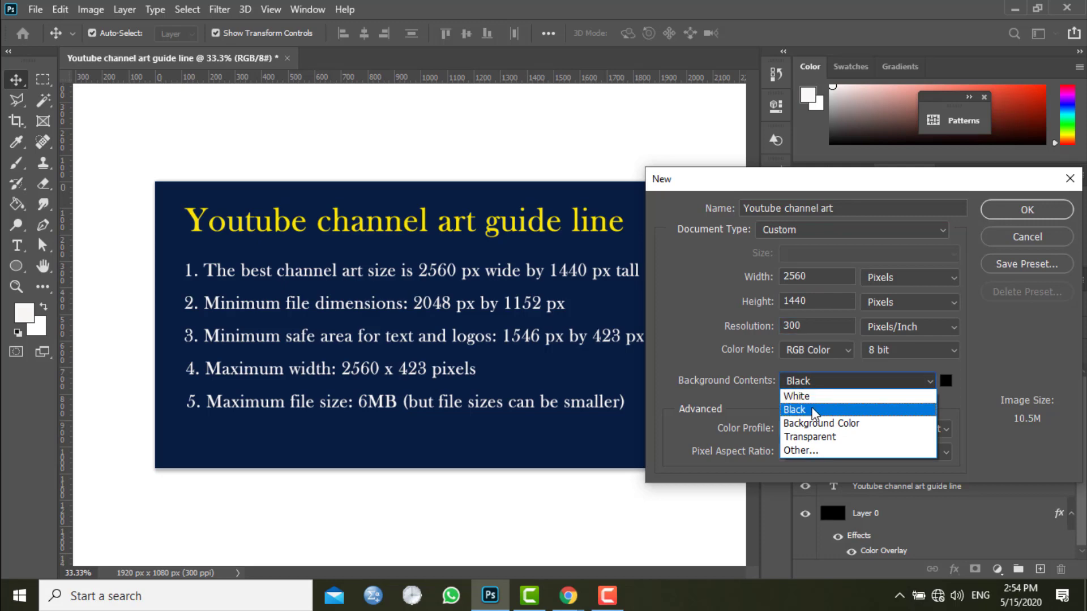
{"action": "left_click", "coordinate": [819, 395]}
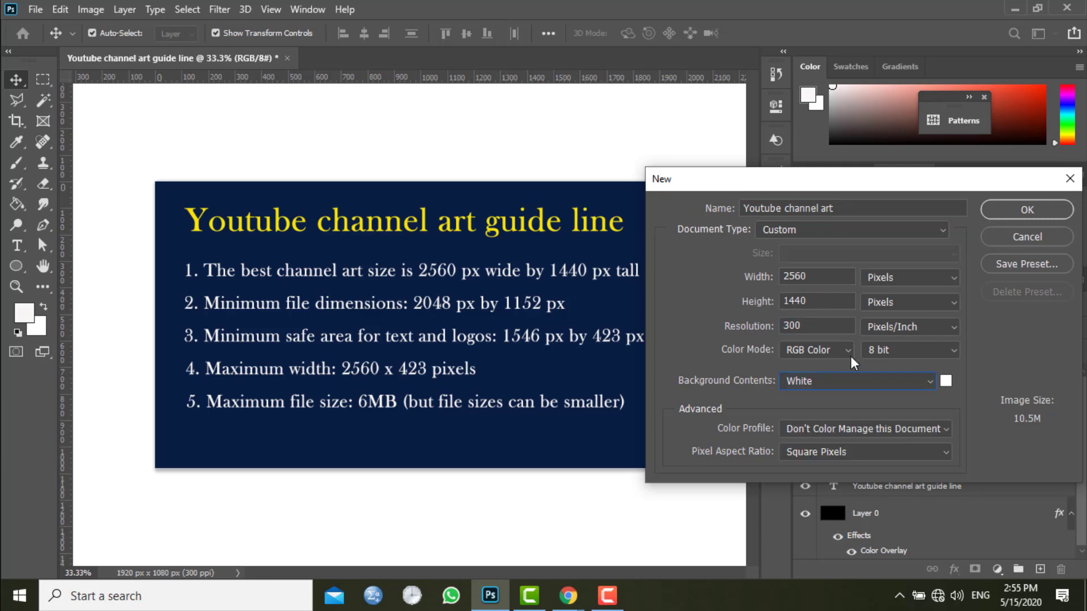
{"action": "left_click", "coordinate": [1027, 210]}
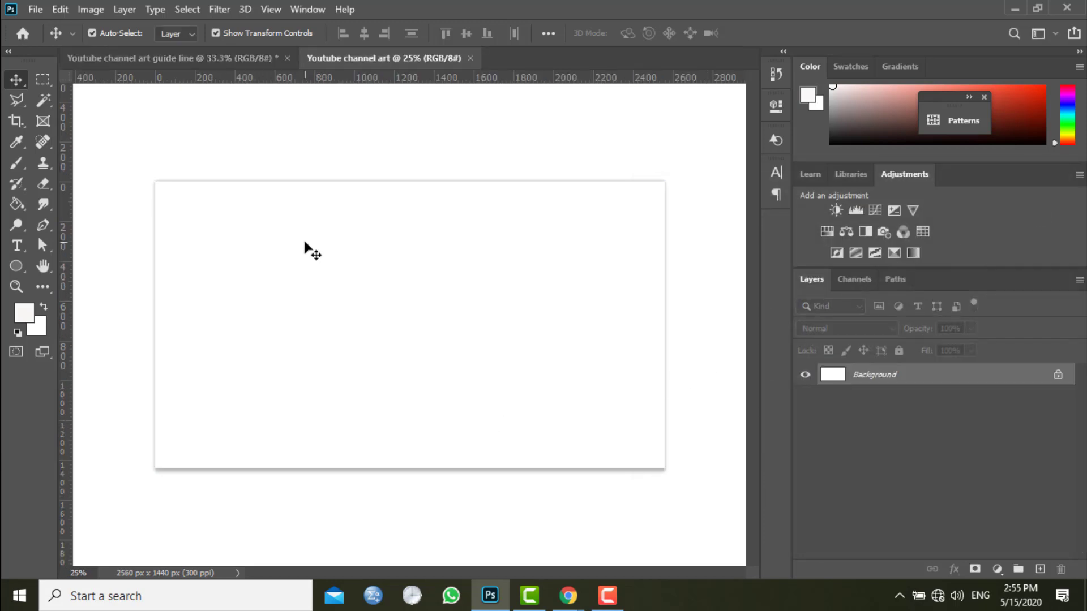
Step: Add Rectangle 1, a 2560 × 423 px rectangle created from its centre
{"action": "right_click", "coordinate": [12, 264]}
{"action": "left_click", "coordinate": [74, 265]}
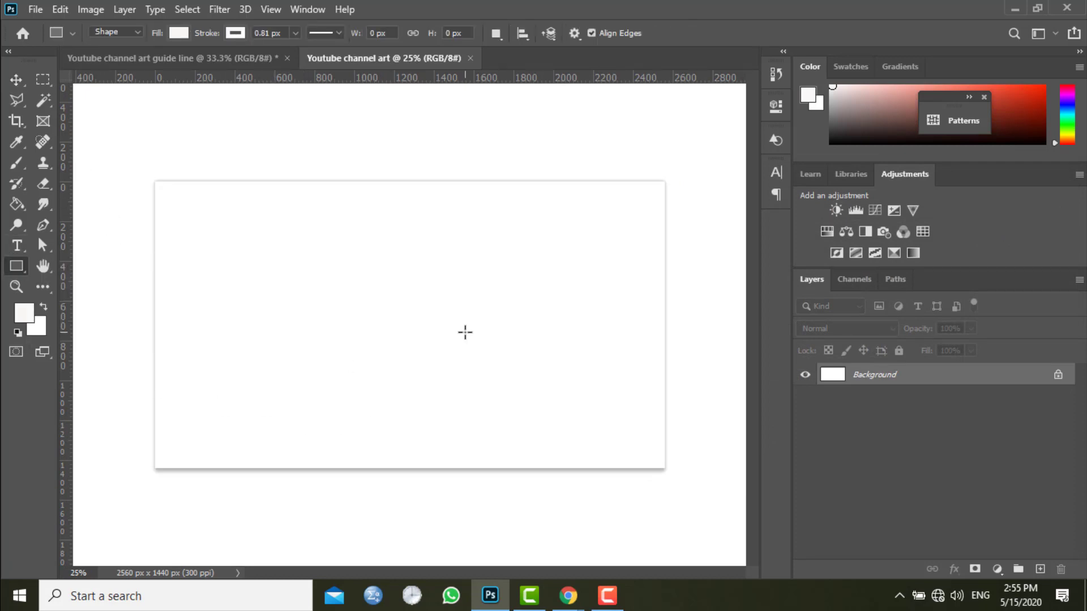
{"action": "left_click", "coordinate": [283, 324]}
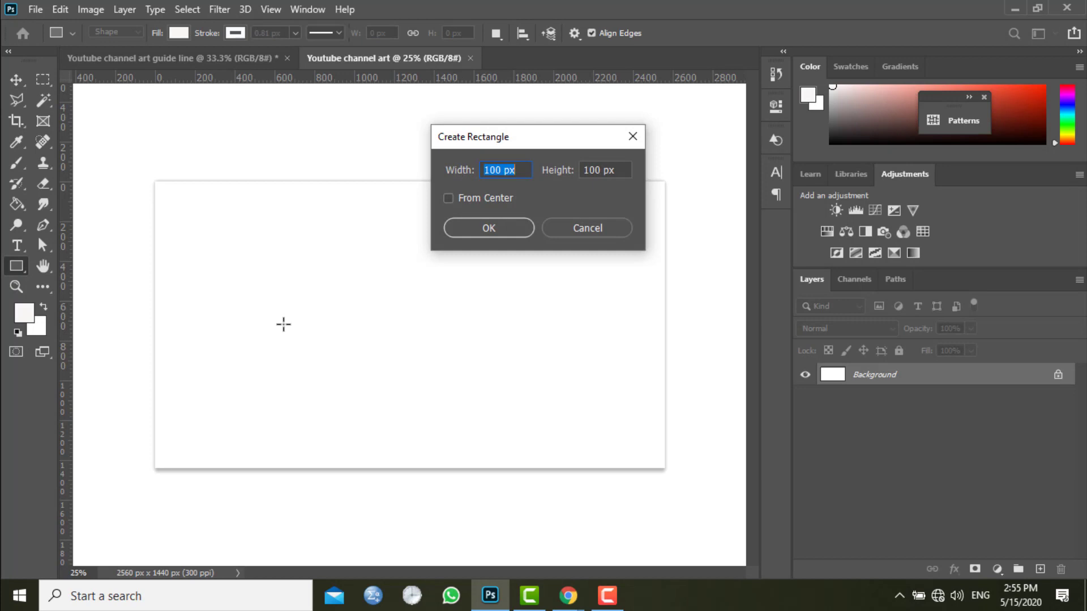
{"action": "type", "text": "256"}
{"action": "key", "text": "Tab"}
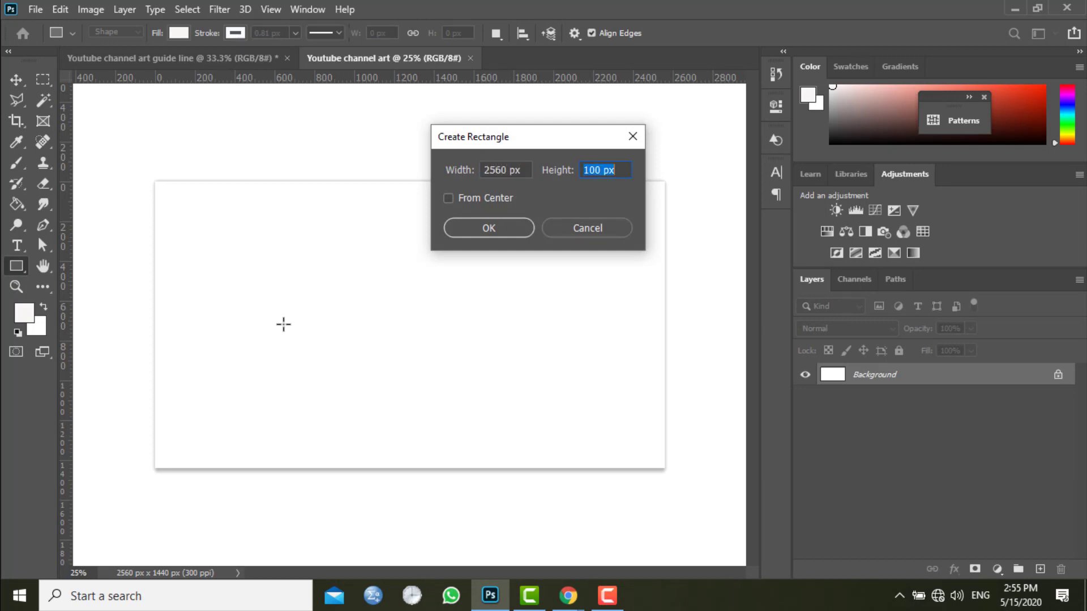
{"action": "type", "text": "423"}
{"action": "left_click", "coordinate": [470, 198]}
{"action": "left_click", "coordinate": [467, 226]}
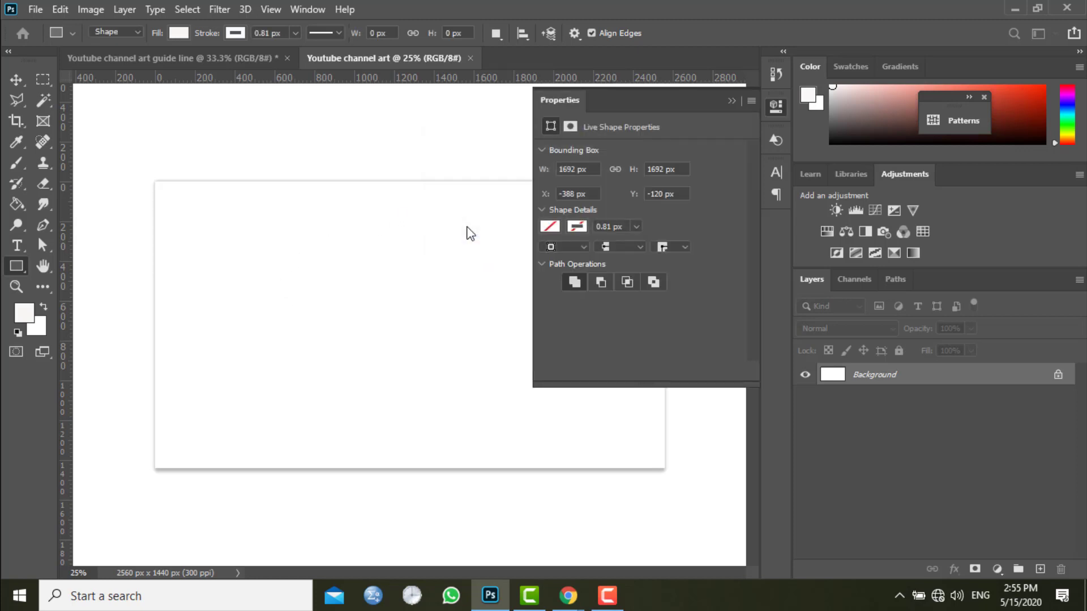
{"action": "left_click", "coordinate": [732, 101]}
Step: Centre the rectangle band horizontally and vertically on the canvas
{"action": "left_click", "coordinate": [16, 79]}
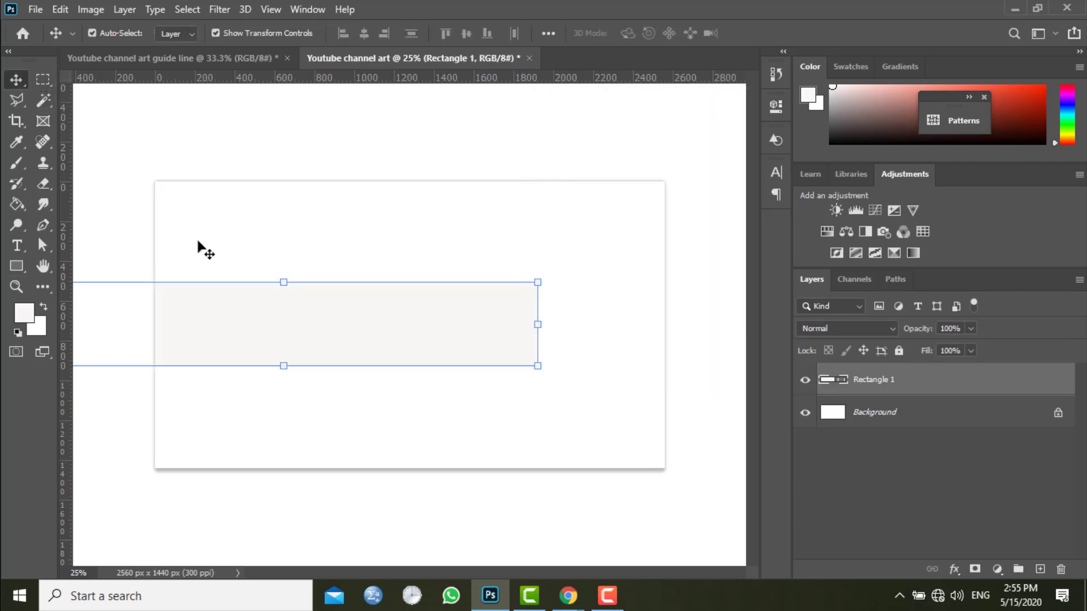
{"action": "left_click_drag", "start_coordinate": [307, 334], "coordinate": [415, 331]}
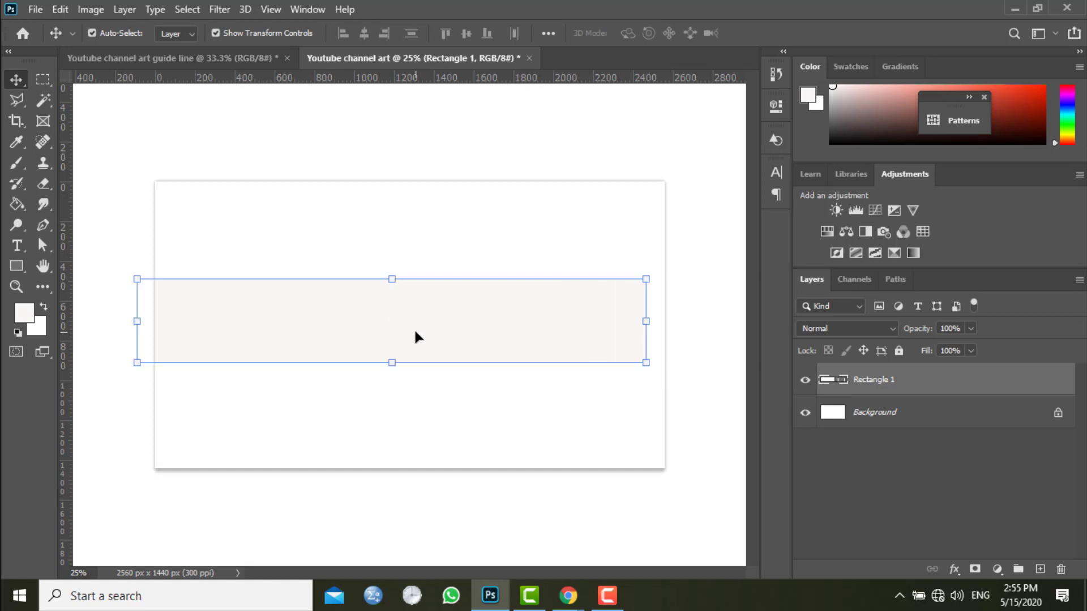
{"action": "key", "text": "ctrl+a"}
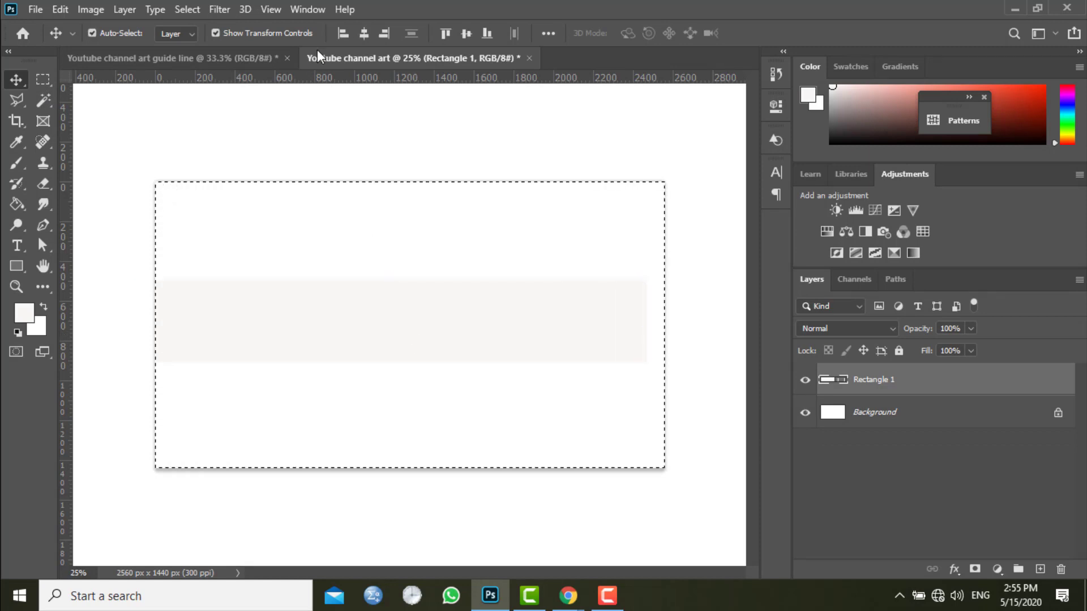
{"action": "left_click", "coordinate": [365, 32]}
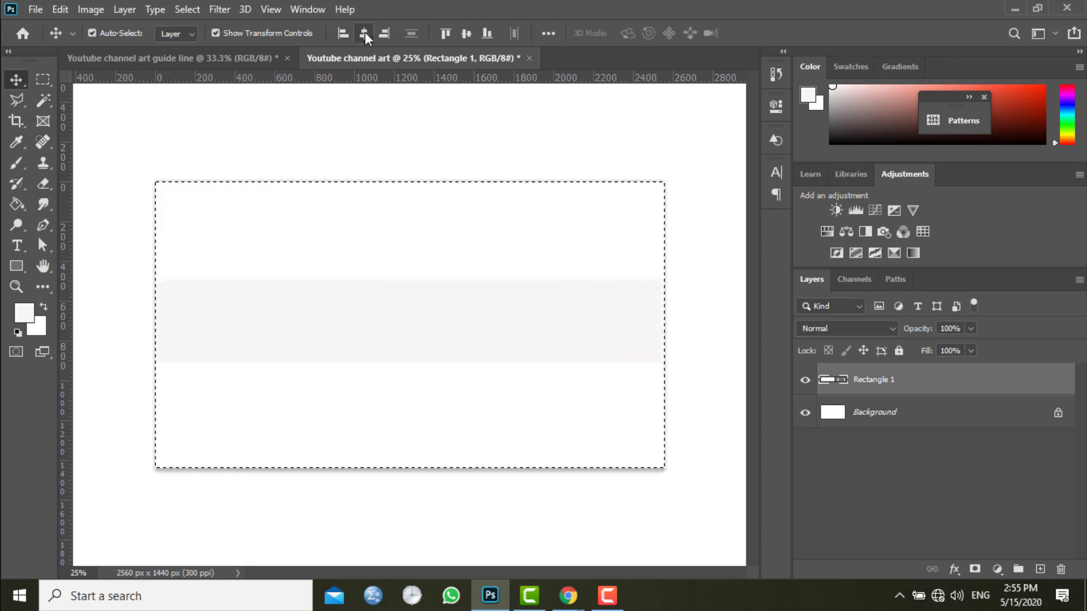
{"action": "left_click", "coordinate": [466, 32]}
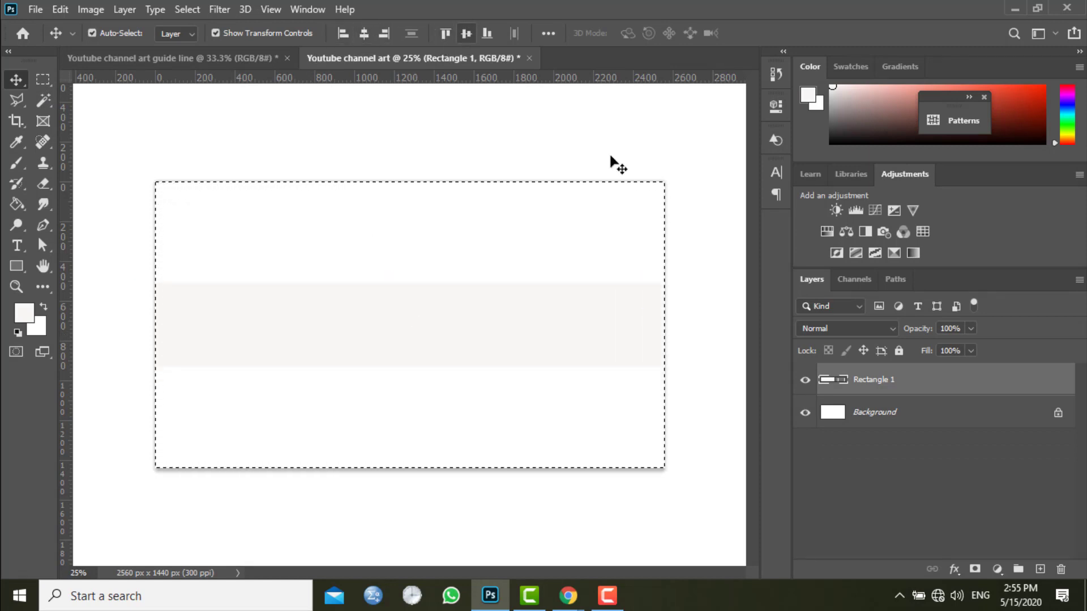
Step: Fill the band with dusty rose #c2aca9 and clear the selection
{"action": "double_click", "coordinate": [837, 380]}
{"action": "left_click_drag", "start_coordinate": [696, 315], "coordinate": [691, 307]}
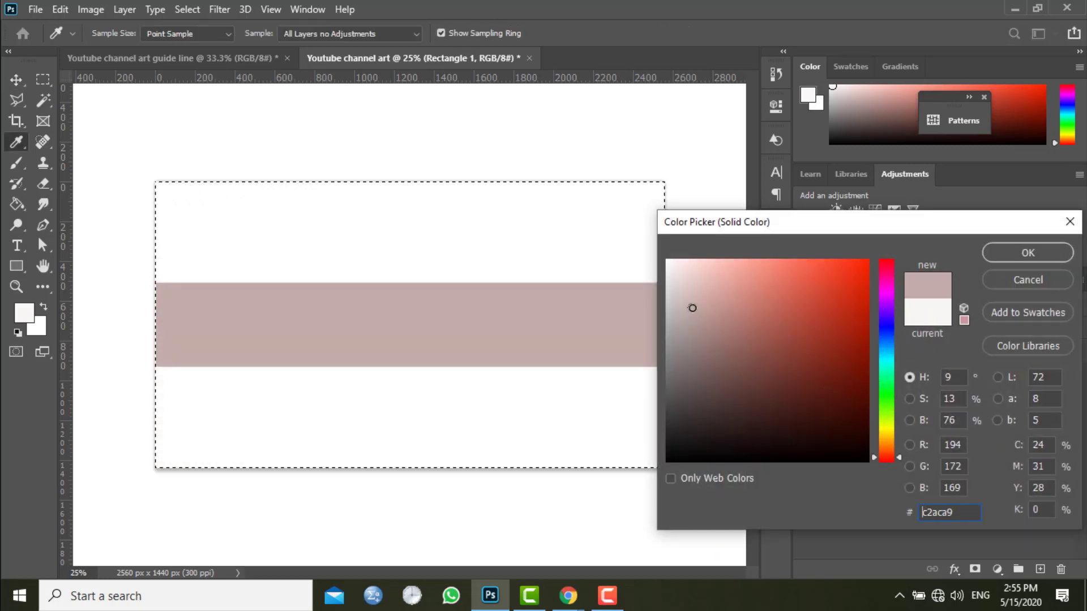
{"action": "left_click", "coordinate": [1016, 246]}
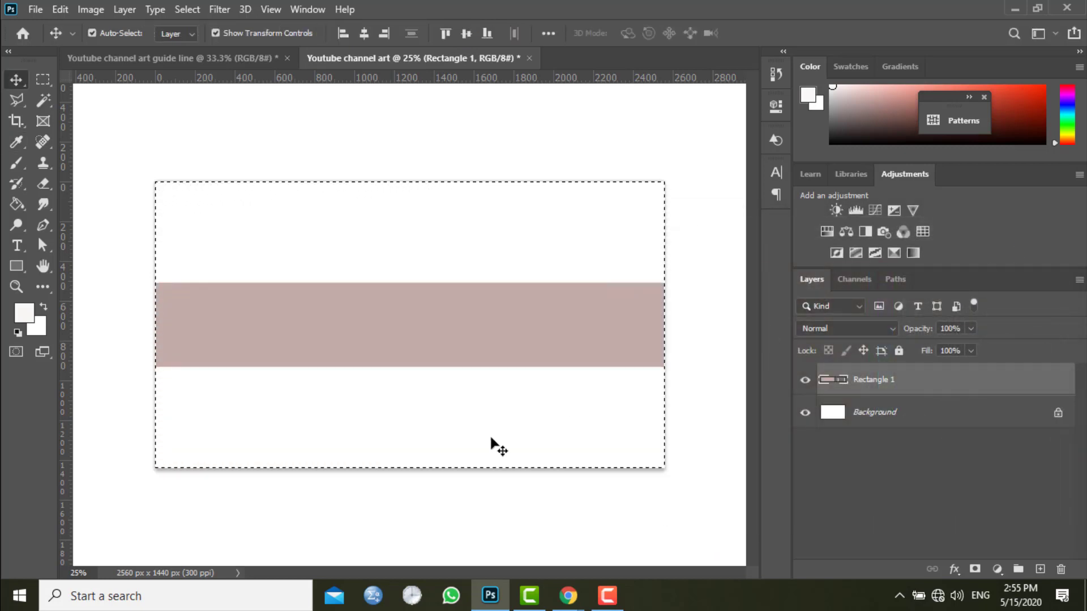
{"action": "left_click", "coordinate": [419, 407]}
{"action": "key", "text": "ctrl+d"}
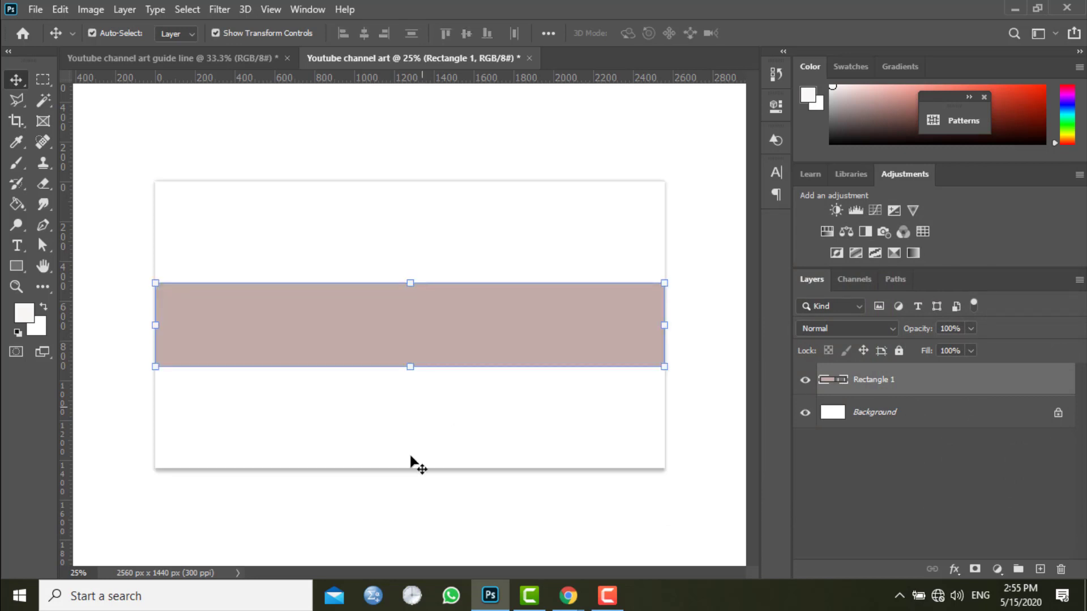
{"action": "left_click", "coordinate": [296, 509]}
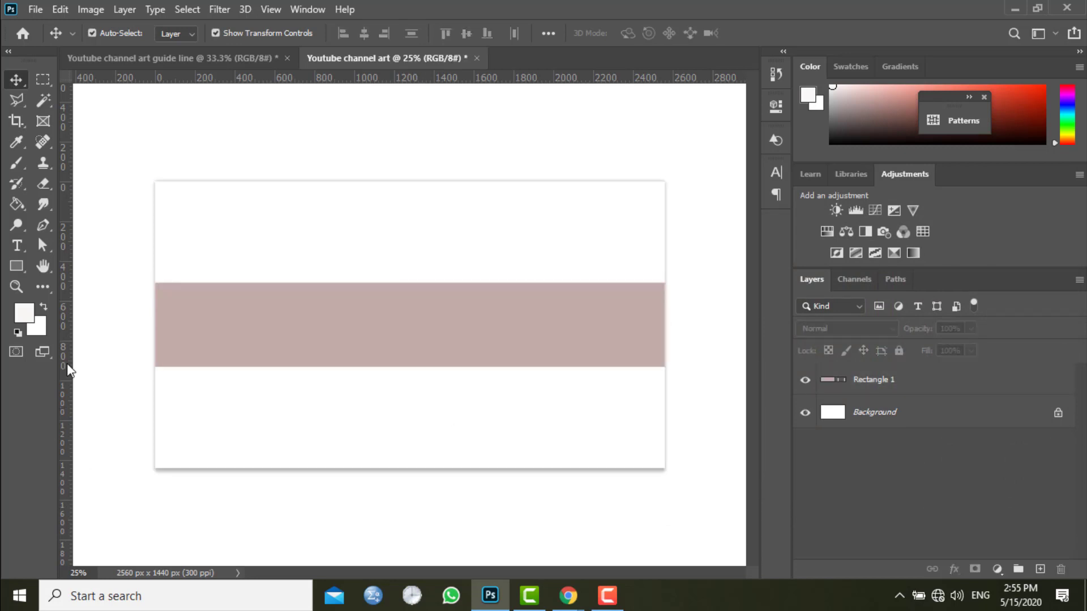
Step: Draw a closed curved hill shape, Shape 1, with the Pen at the band's left end
{"action": "left_click", "coordinate": [43, 225]}
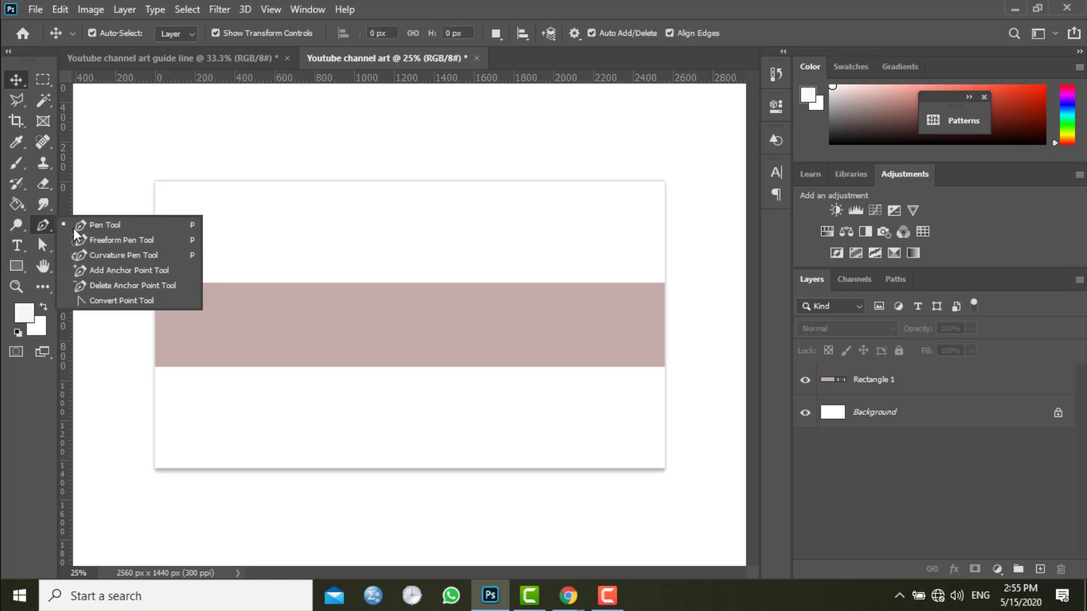
{"action": "left_click", "coordinate": [99, 227]}
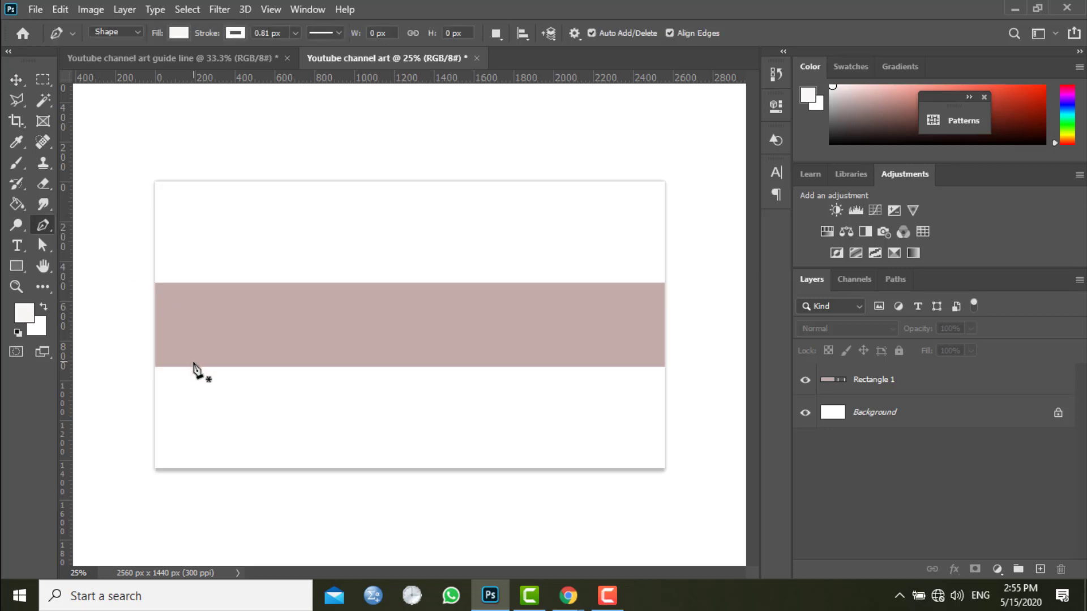
{"action": "left_click", "coordinate": [155, 366]}
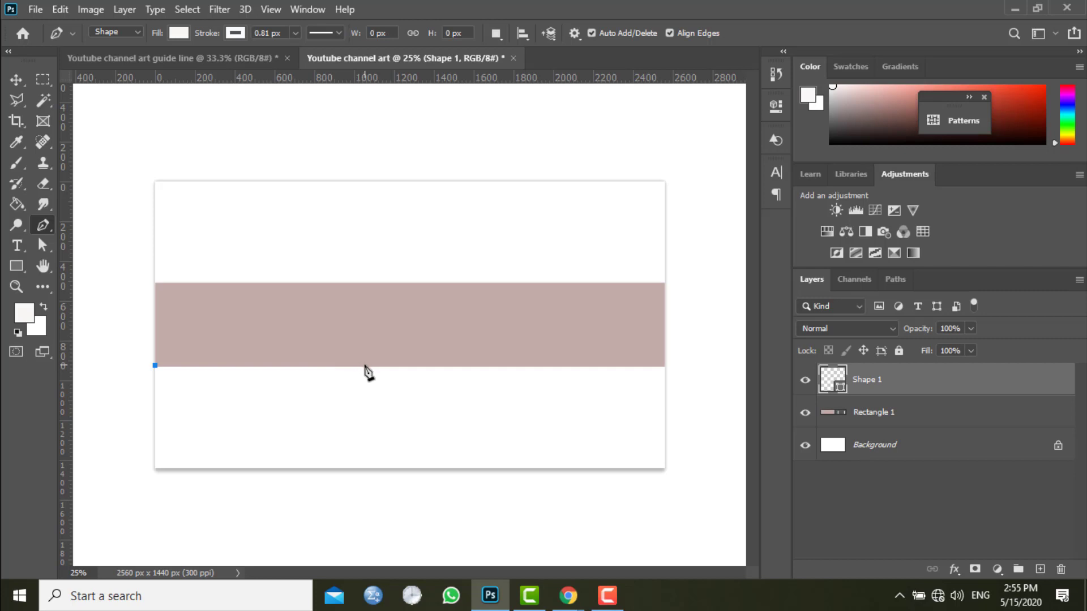
{"action": "left_click_drag", "start_coordinate": [365, 366], "coordinate": [485, 465]}
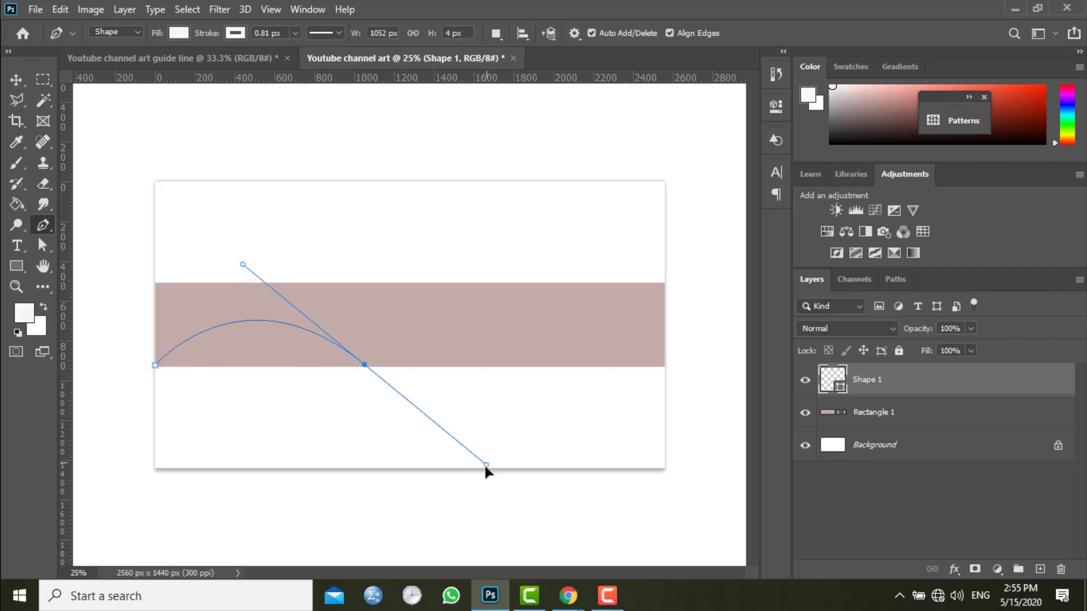
{"action": "mouse_move", "coordinate": [485, 465]}
{"action": "left_mouse_down"}
{"action": "mouse_move", "coordinate": [489, 491]}
{"action": "mouse_move", "coordinate": [532, 507]}
{"action": "left_mouse_up"}
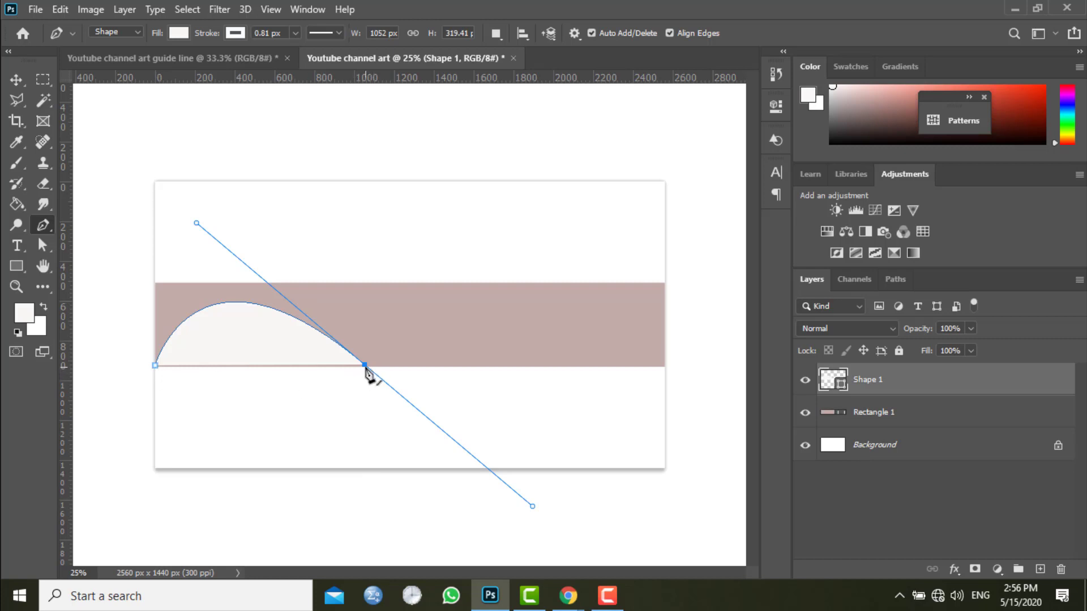
{"action": "left_click", "coordinate": [365, 365]}
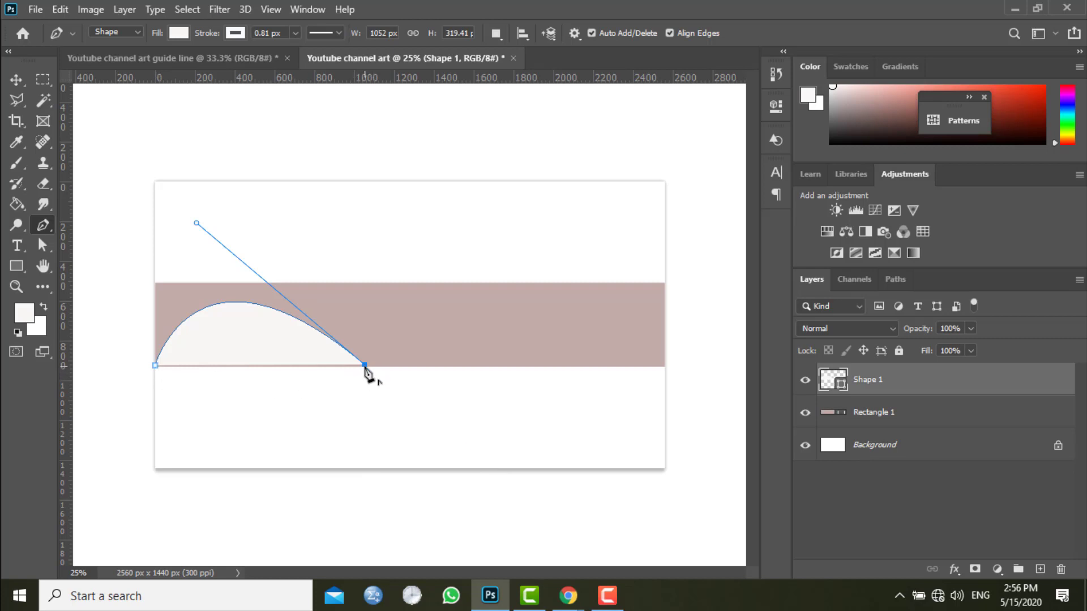
{"action": "left_click", "coordinate": [155, 366]}
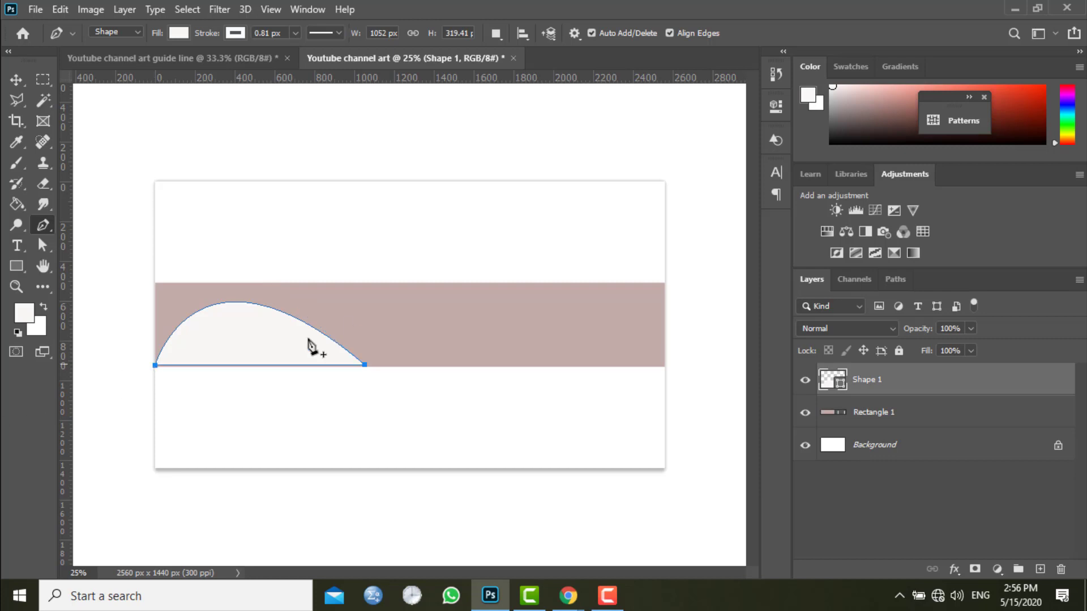
Step: Nudge Shape 1 with arrow keys until it sits flush on the band's bottom edge
{"action": "left_click", "coordinate": [17, 82]}
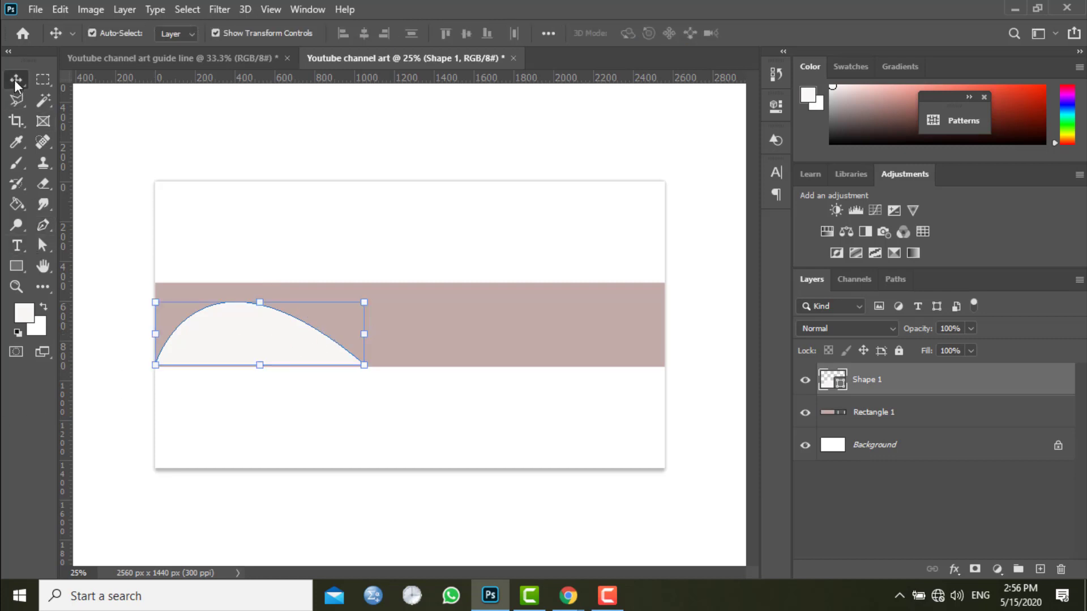
{"action": "key", "text": "shift+Down"}
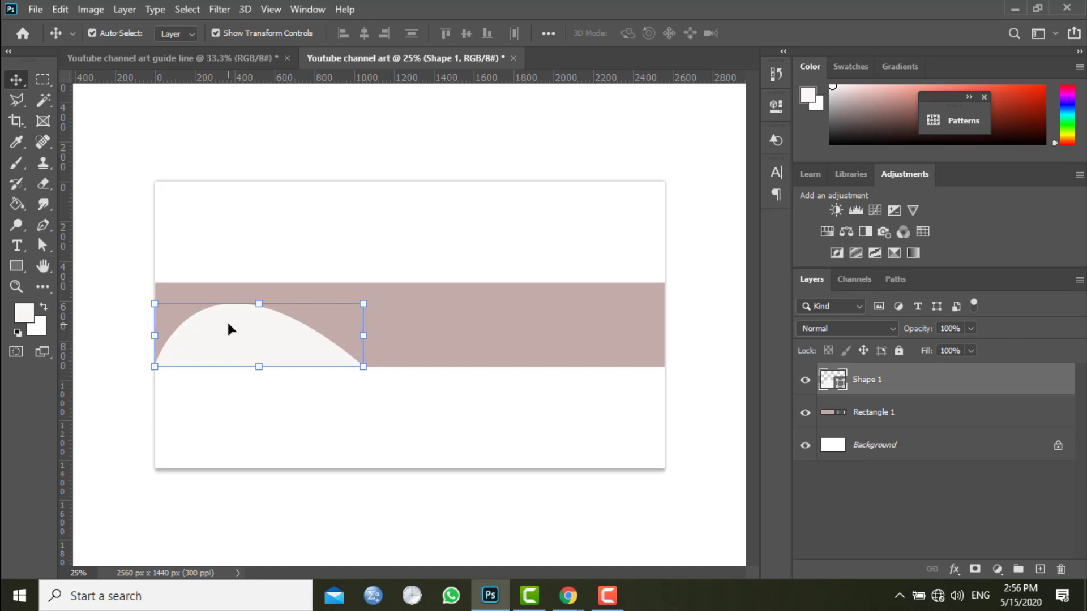
{"action": "key", "text": "Left"}
{"action": "key", "text": "Left"}
{"action": "left_click", "coordinate": [315, 528]}
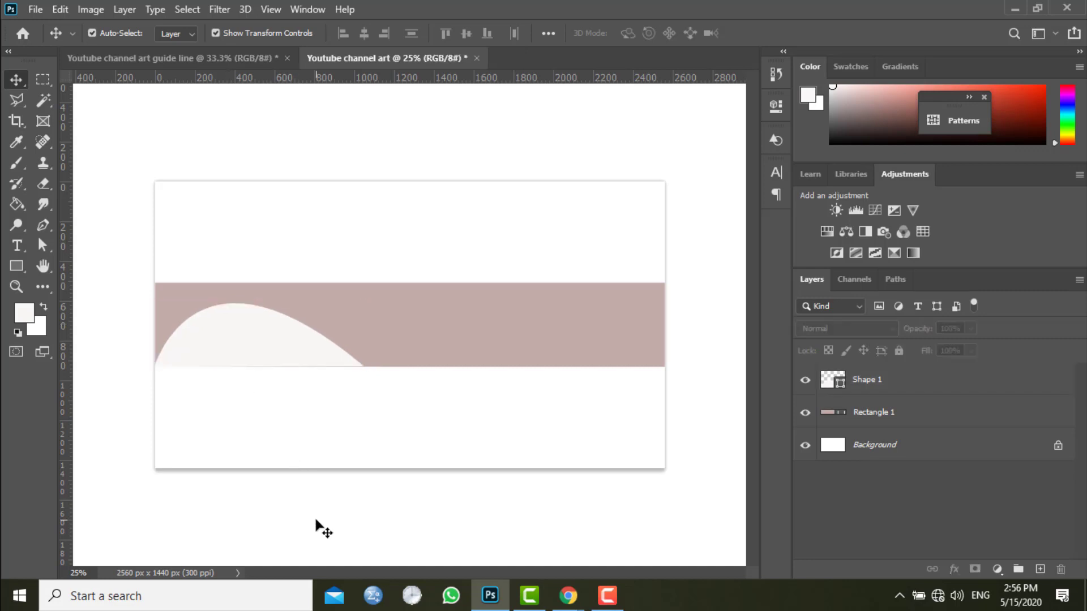
{"action": "left_click", "coordinate": [288, 342]}
{"action": "key", "text": "Down"}
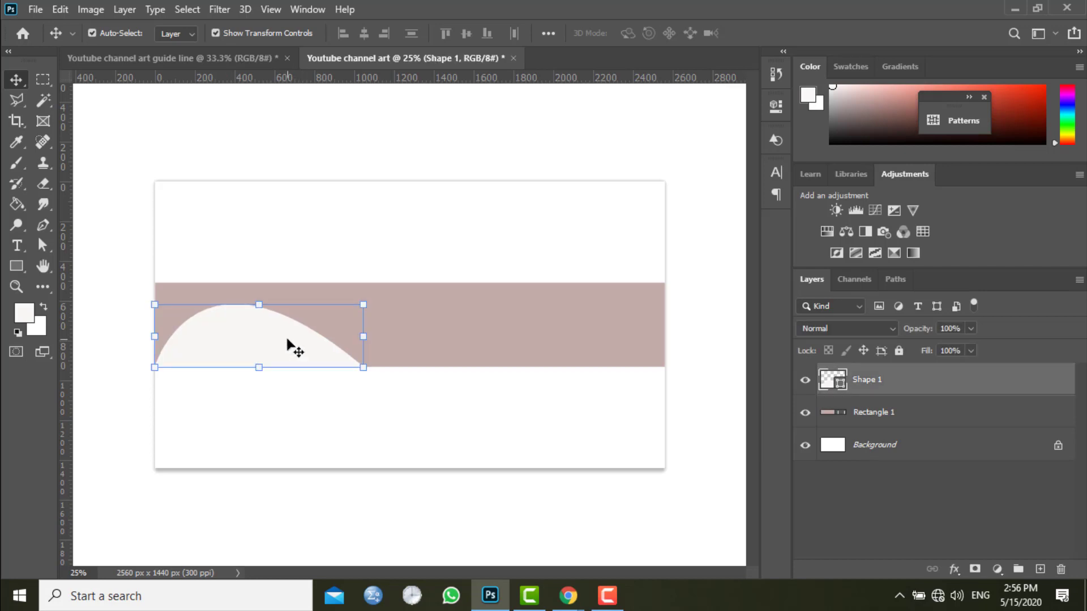
{"action": "left_click", "coordinate": [332, 487]}
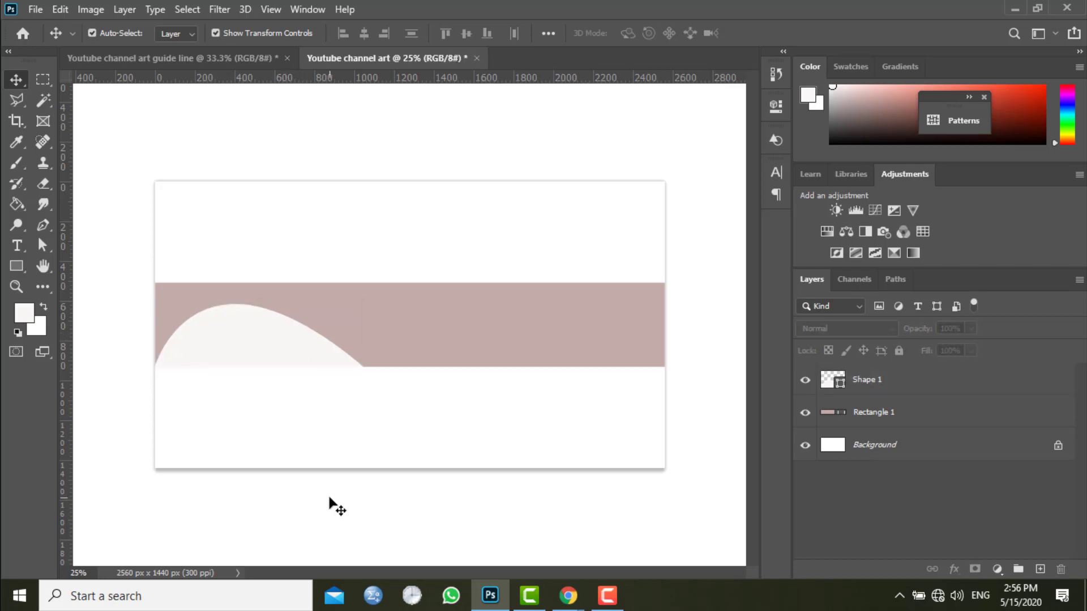
{"action": "left_click", "coordinate": [167, 367]}
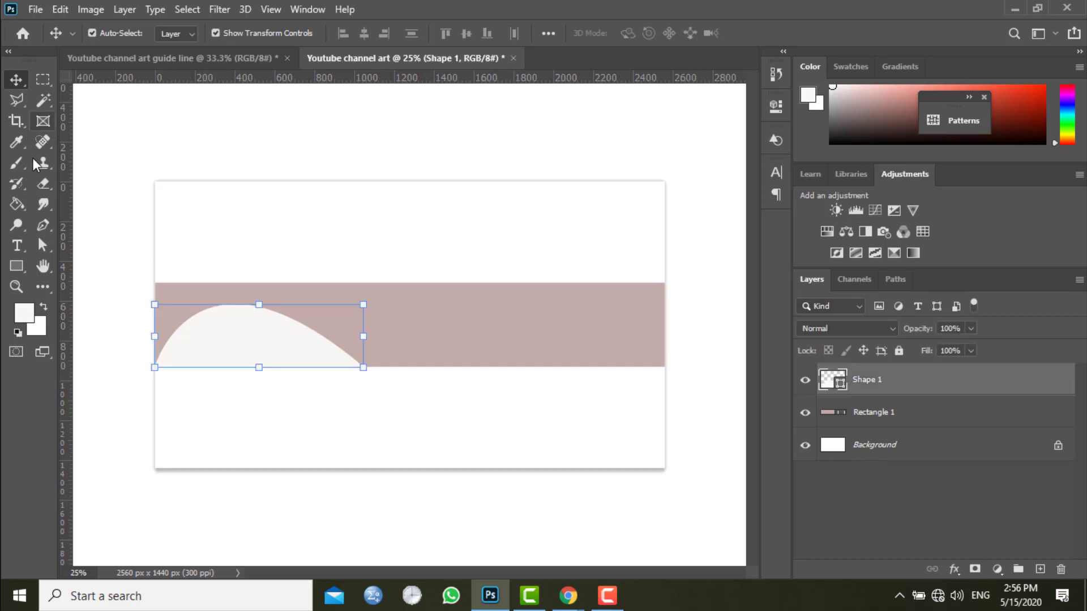
Step: Draw Shape 2, a taller curved shape over the first hill's left edge, with the Pen
{"action": "left_click", "coordinate": [44, 226]}
{"action": "left_click", "coordinate": [104, 225]}
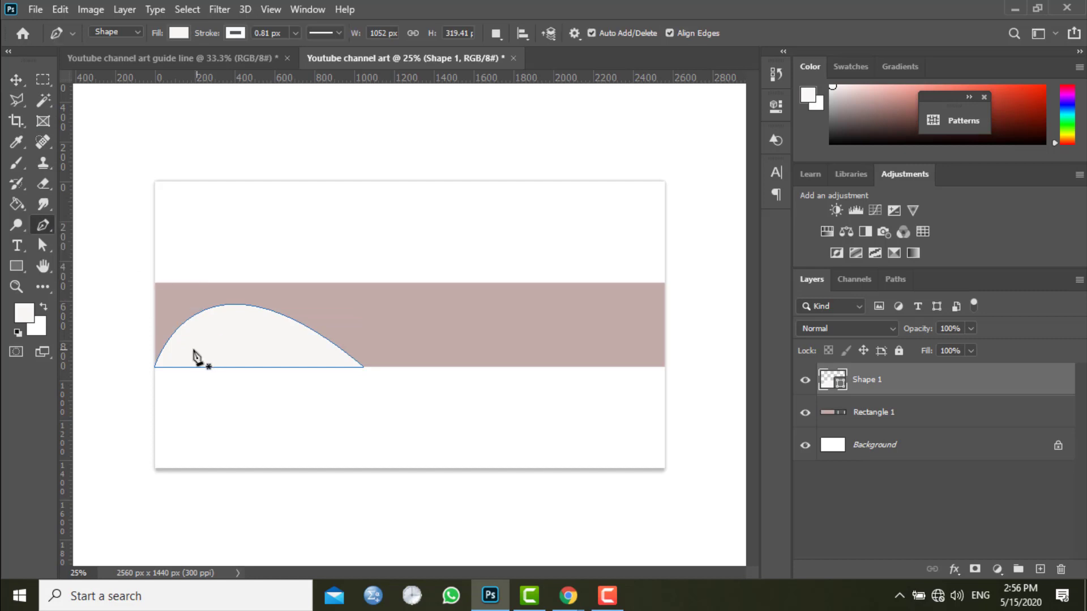
{"action": "left_click", "coordinate": [154, 366]}
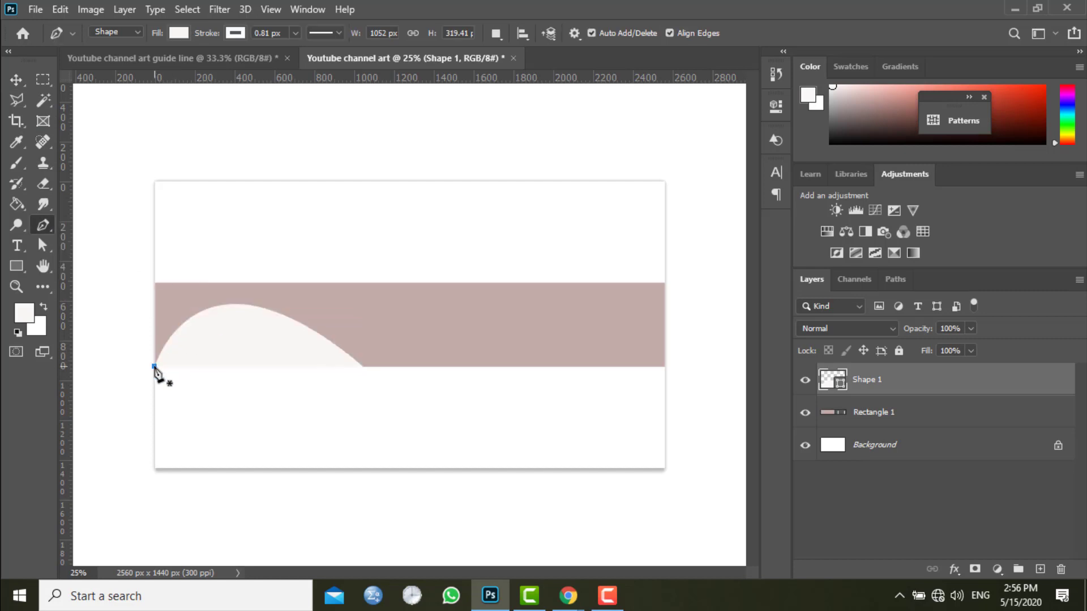
{"action": "left_click", "coordinate": [365, 368]}
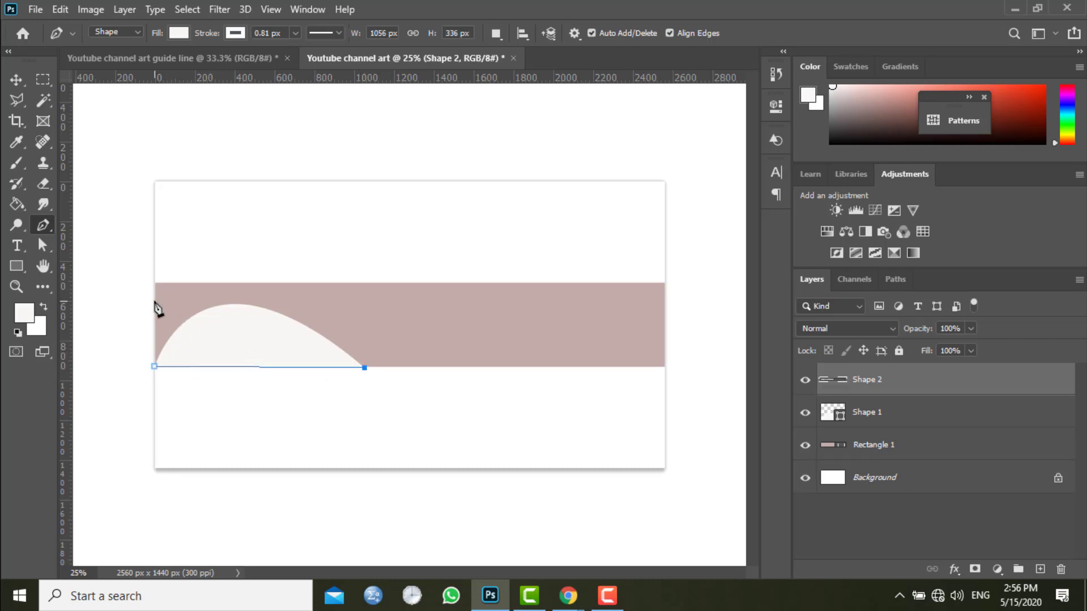
{"action": "left_click_drag", "start_coordinate": [154, 301], "coordinate": [87, 362]}
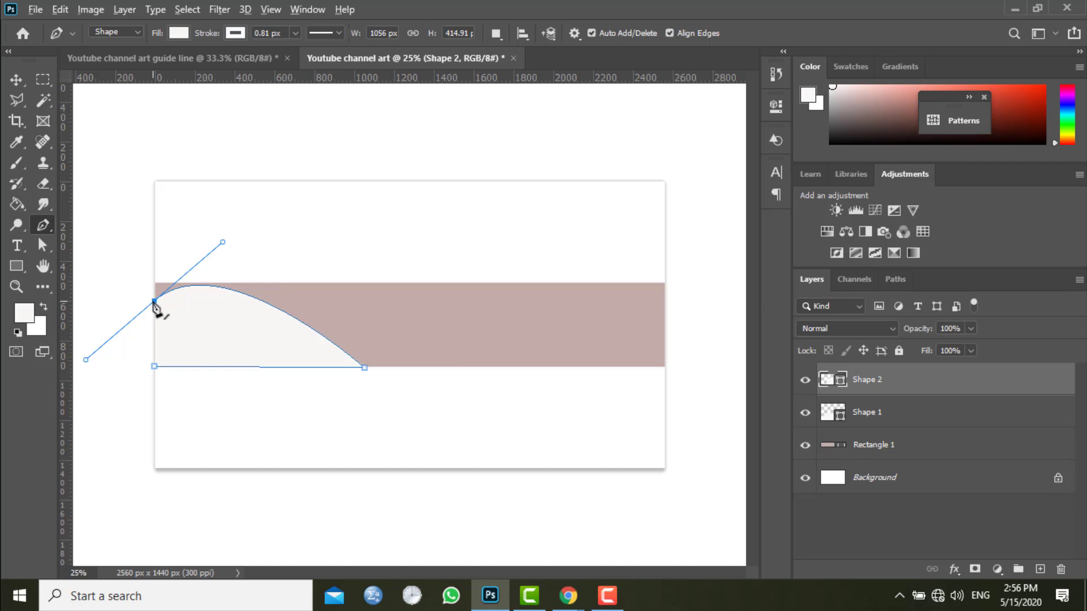
{"action": "left_click", "coordinate": [154, 301]}
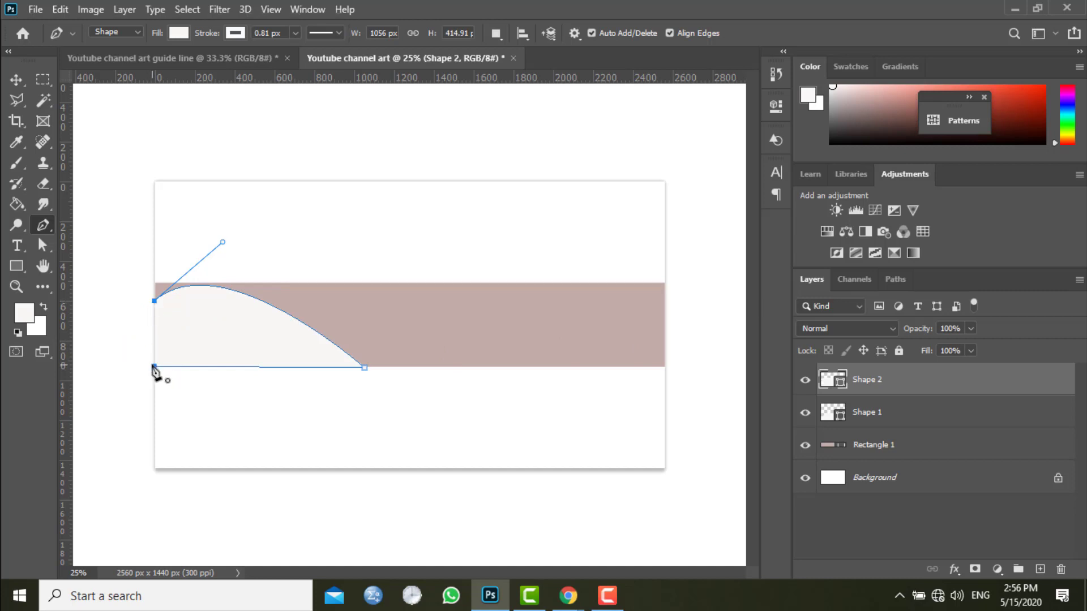
{"action": "left_click", "coordinate": [154, 367]}
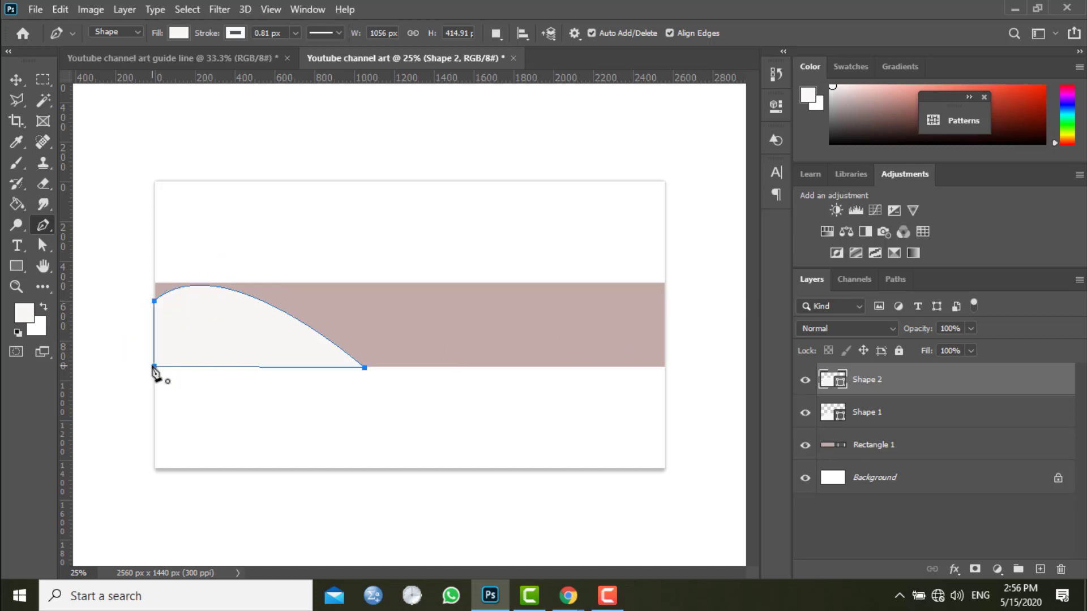
{"action": "left_click", "coordinate": [16, 80]}
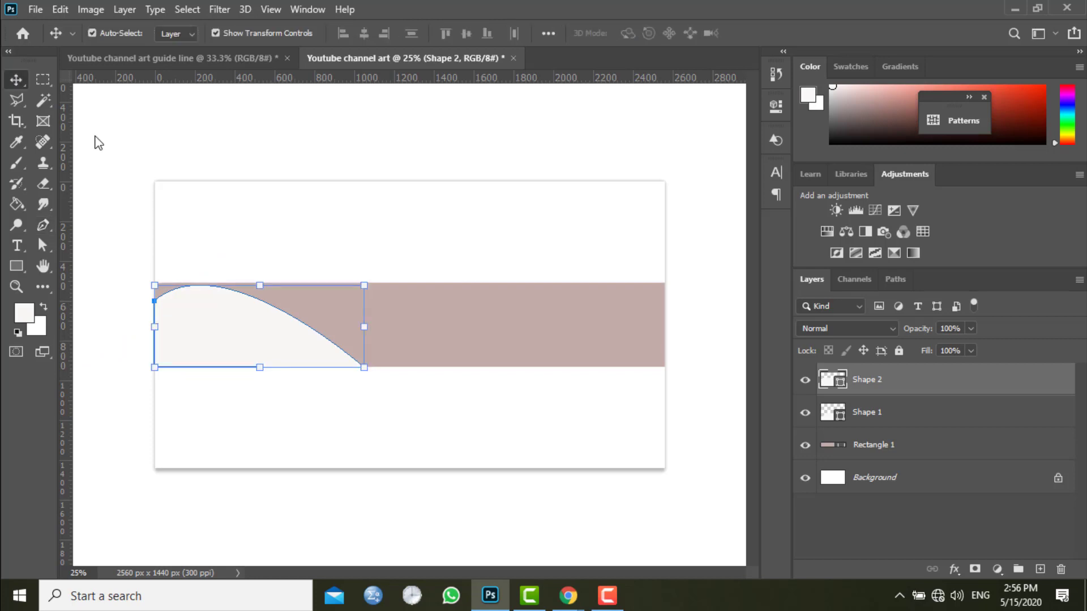
Step: Fill Shape 2 lime green (#c4f90a) and move it below Shape 1 in Layers
{"action": "double_click", "coordinate": [842, 382]}
{"action": "left_click", "coordinate": [769, 342]}
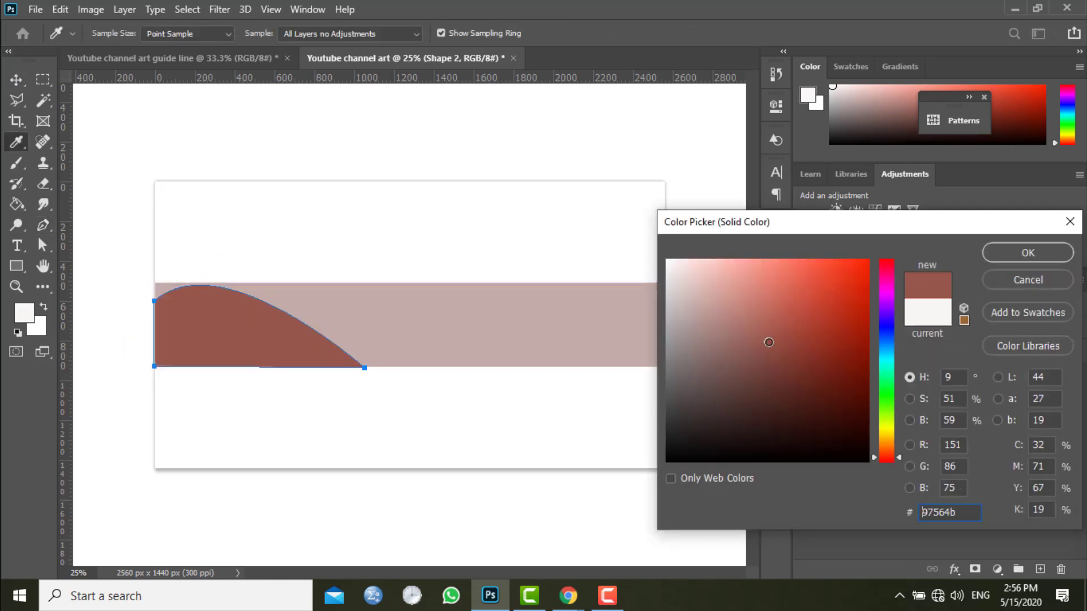
{"action": "left_click", "coordinate": [887, 422]}
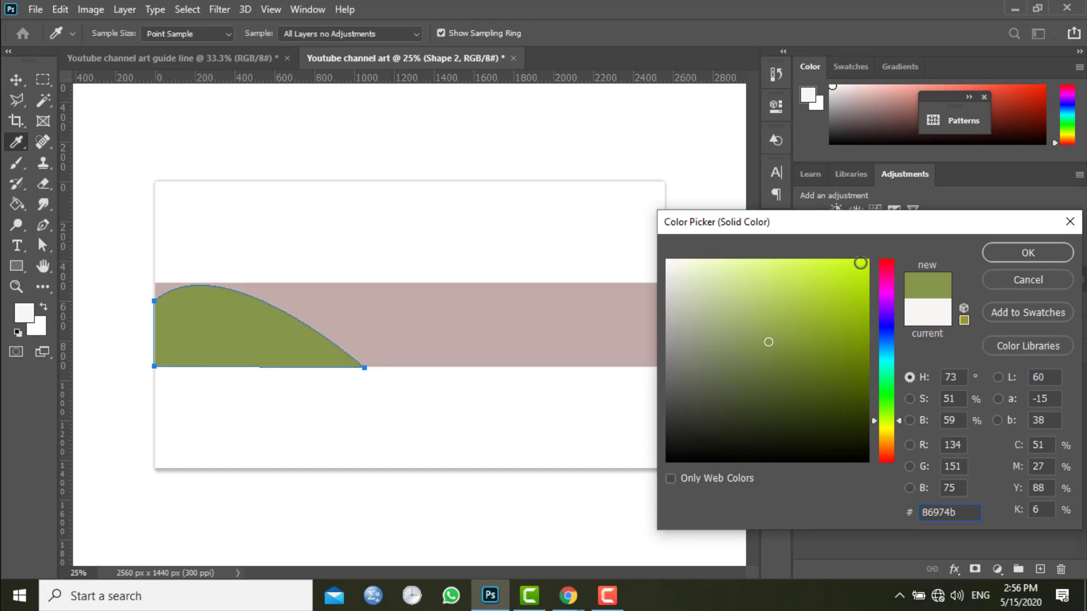
{"action": "left_click", "coordinate": [861, 264]}
{"action": "left_click", "coordinate": [1024, 251]}
{"action": "key", "text": "v"}
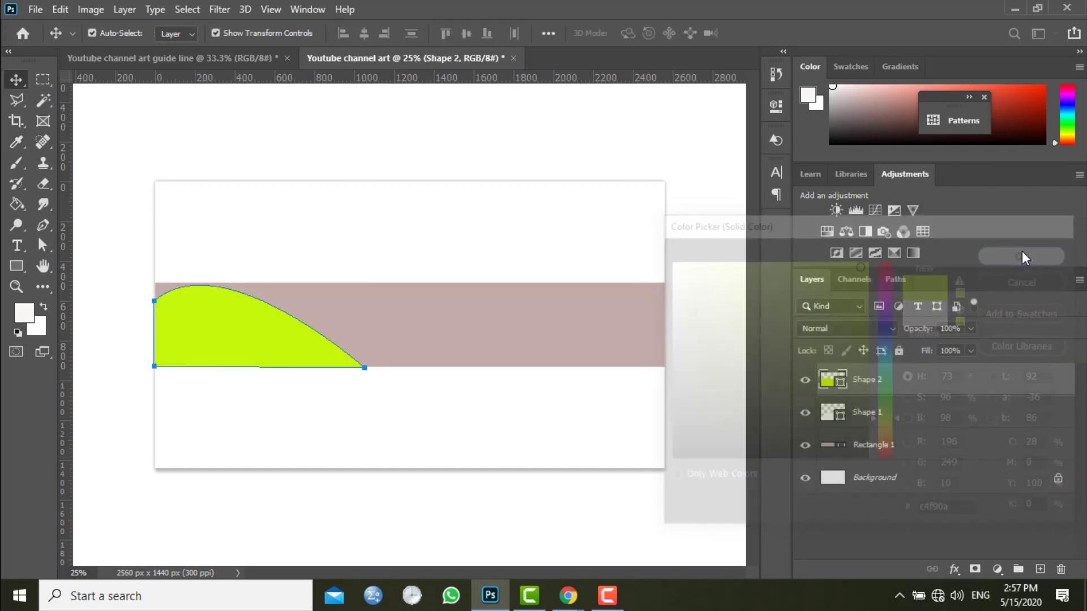
{"action": "left_click_drag", "start_coordinate": [864, 381], "coordinate": [864, 417]}
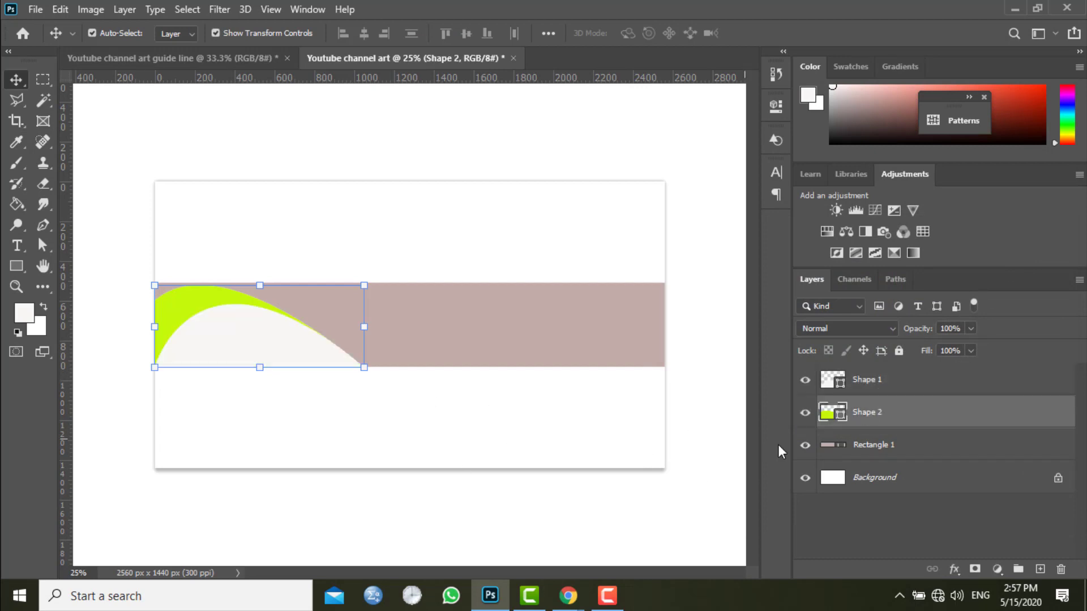
Step: Recolour Shape 1 black (#040404), leaving a lime rim
{"action": "double_click", "coordinate": [839, 386]}
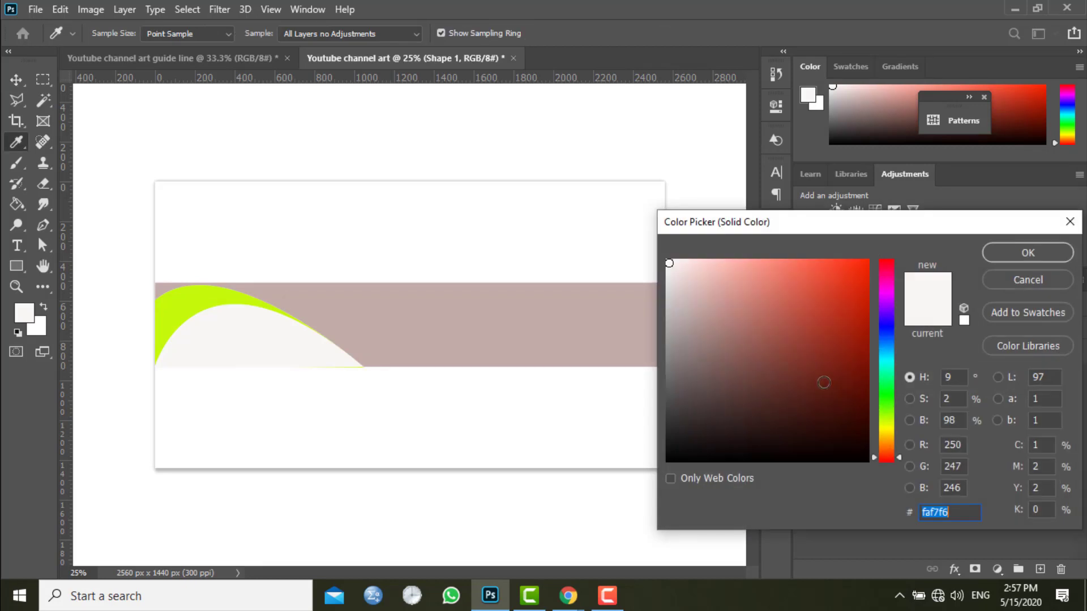
{"action": "left_click", "coordinate": [671, 459]}
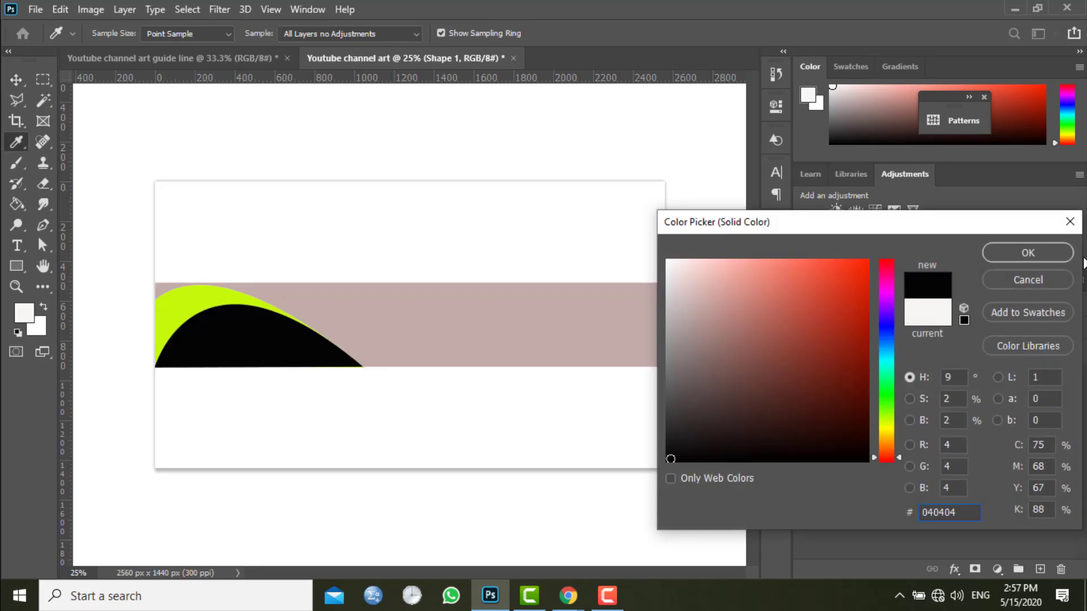
{"action": "left_click", "coordinate": [1030, 250]}
{"action": "key", "text": "v"}
{"action": "left_click", "coordinate": [471, 432]}
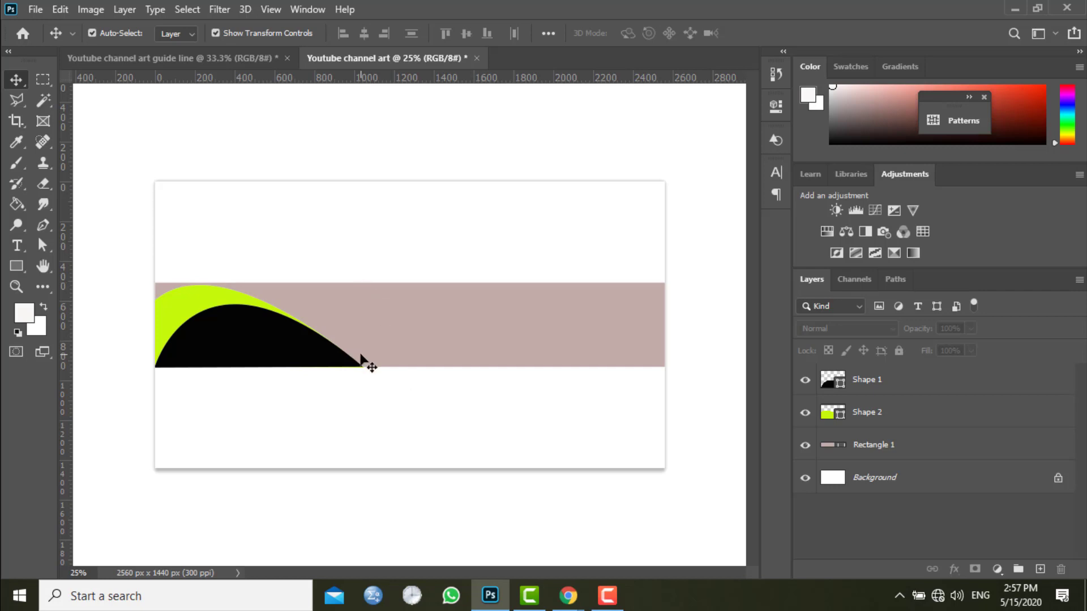
Step: Draw a large off-white circle, Ellipse 1, across the band's lower edge
{"action": "left_click", "coordinate": [20, 270]}
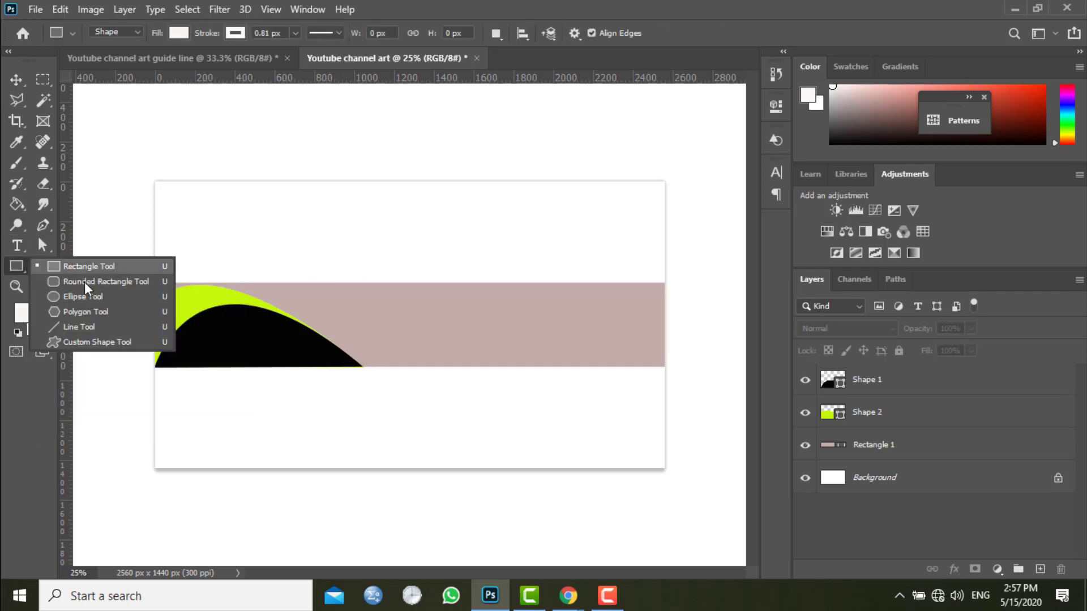
{"action": "left_click", "coordinate": [90, 298]}
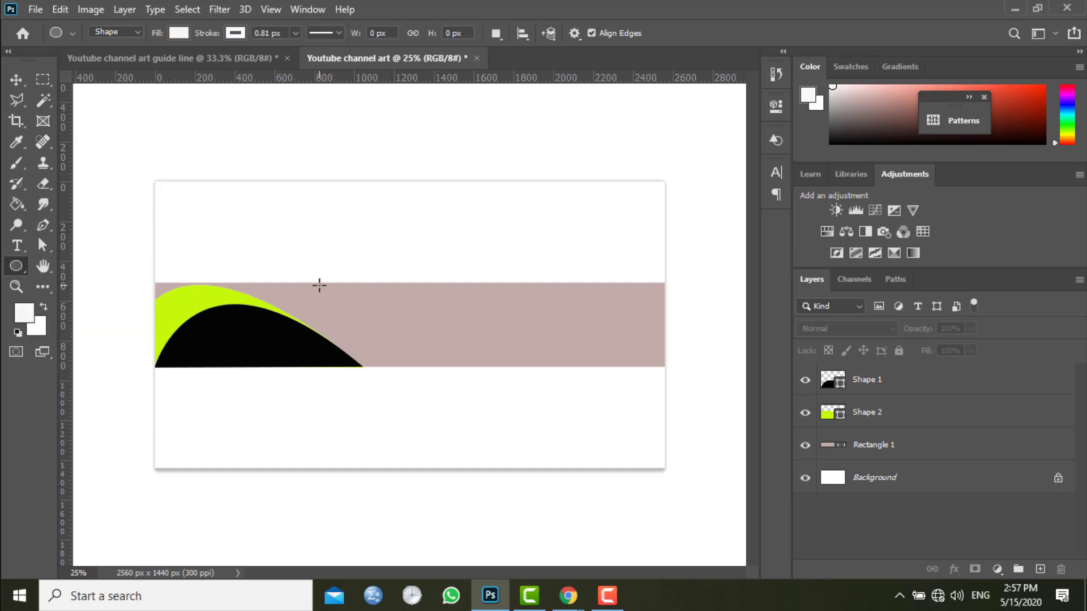
{"action": "mouse_move", "coordinate": [319, 285]}
{"action": "left_mouse_down"}
{"action": "mouse_move", "coordinate": [512, 382]}
{"action": "mouse_move", "coordinate": [666, 442]}
{"action": "left_mouse_up"}
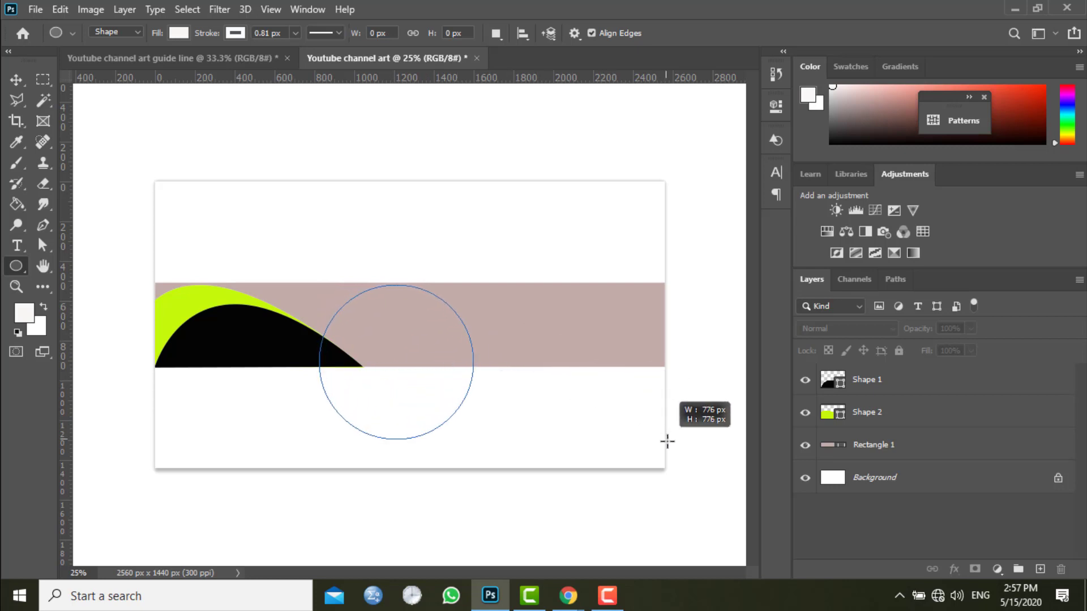
{"action": "left_click_drag", "start_coordinate": [667, 441], "coordinate": [815, 518]}
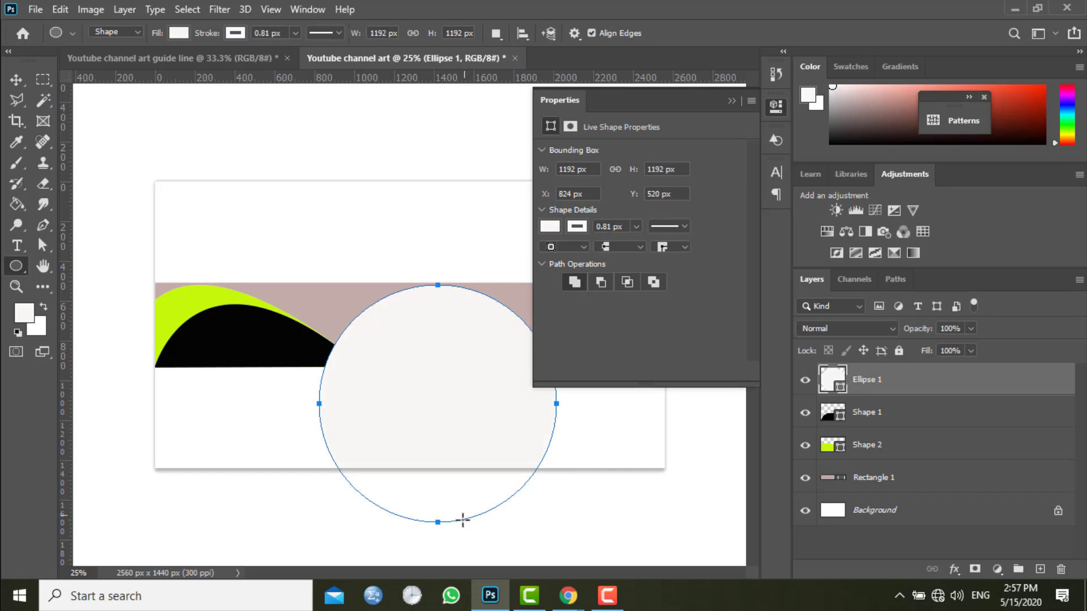
{"action": "left_click", "coordinate": [730, 100]}
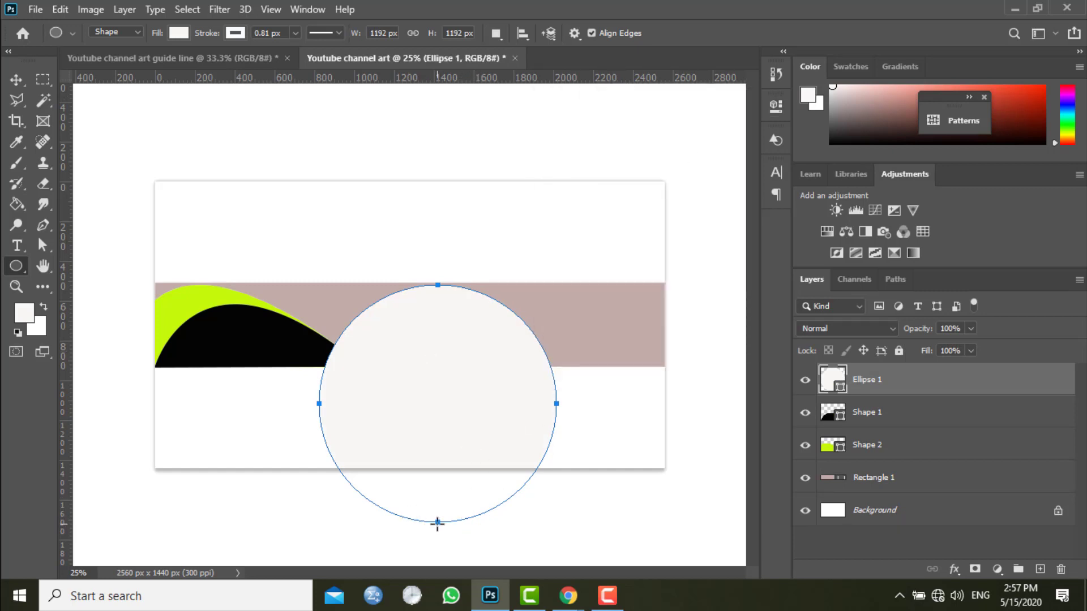
Step: Scale Ellipse 1 down to about 36% and place it on the band beside the black curve
{"action": "key", "text": "ctrl+t"}
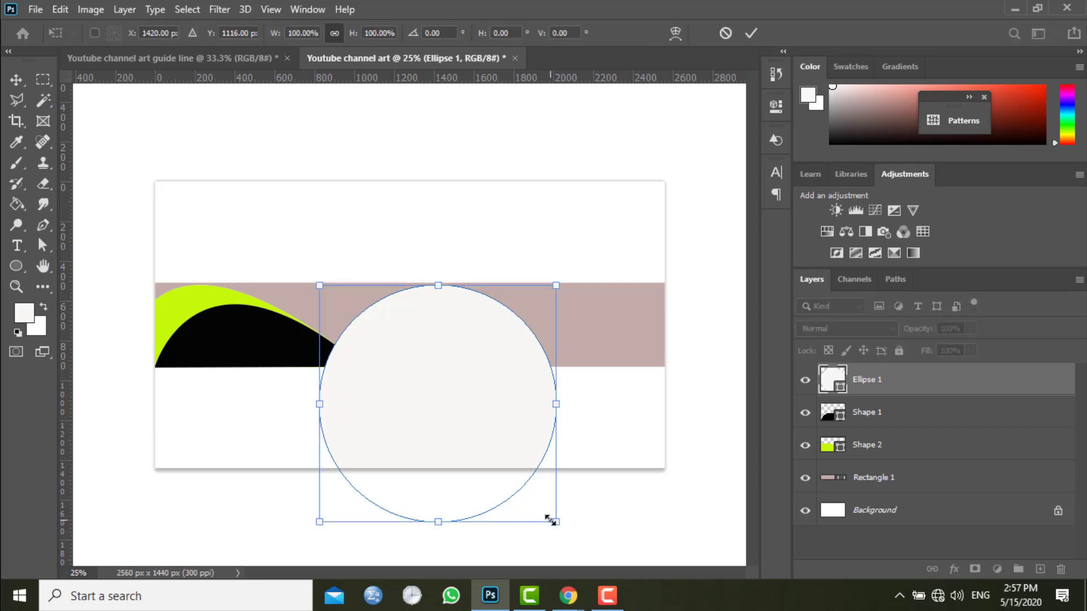
{"action": "left_click_drag", "start_coordinate": [556, 522], "coordinate": [480, 393]}
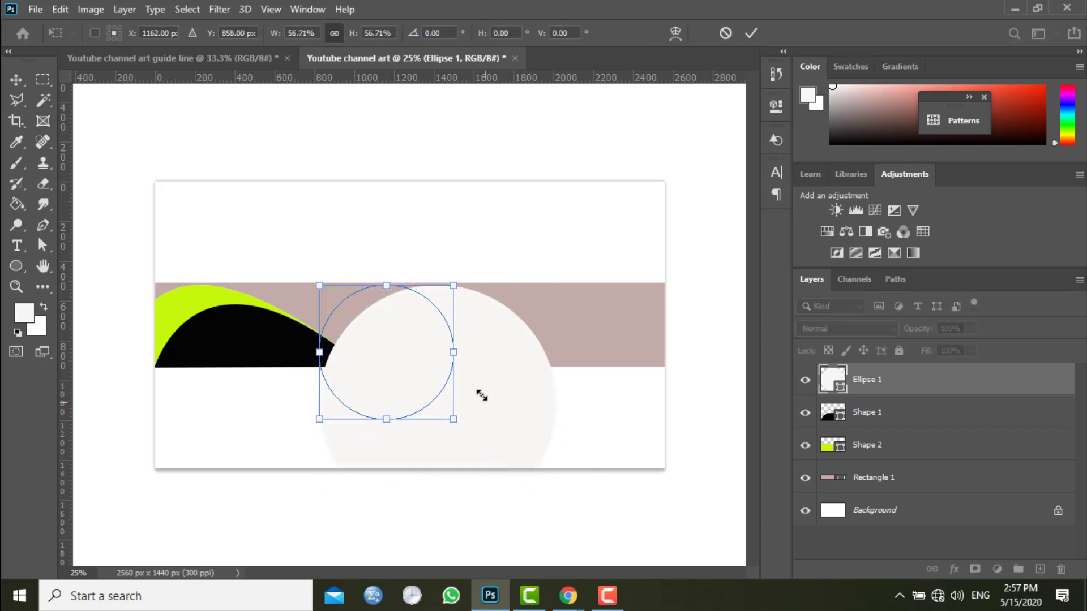
{"action": "left_click_drag", "start_coordinate": [398, 384], "coordinate": [424, 364]}
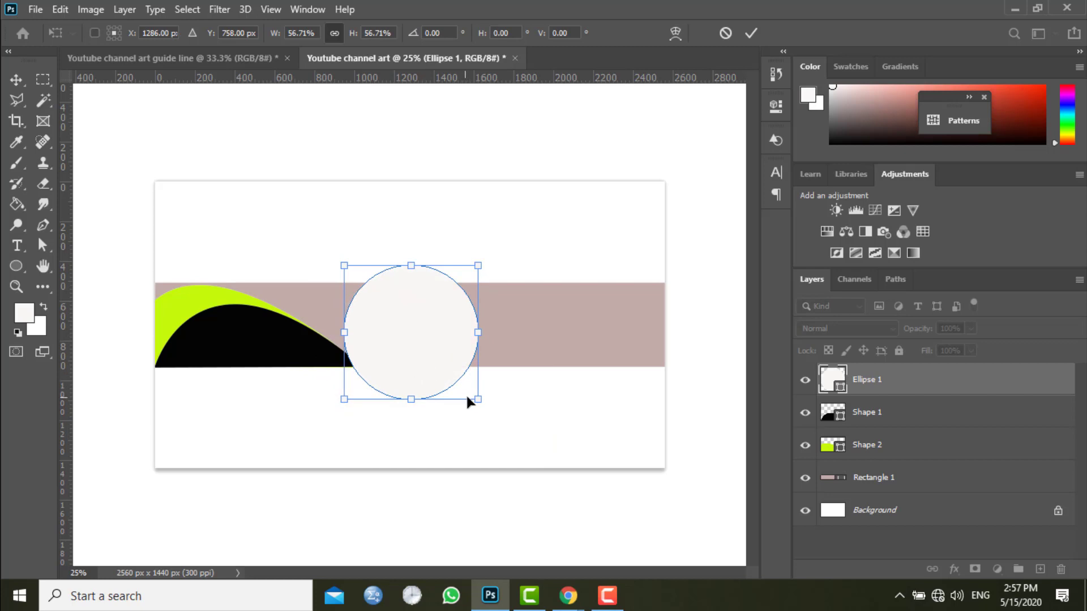
{"action": "left_click_drag", "start_coordinate": [477, 398], "coordinate": [441, 367]}
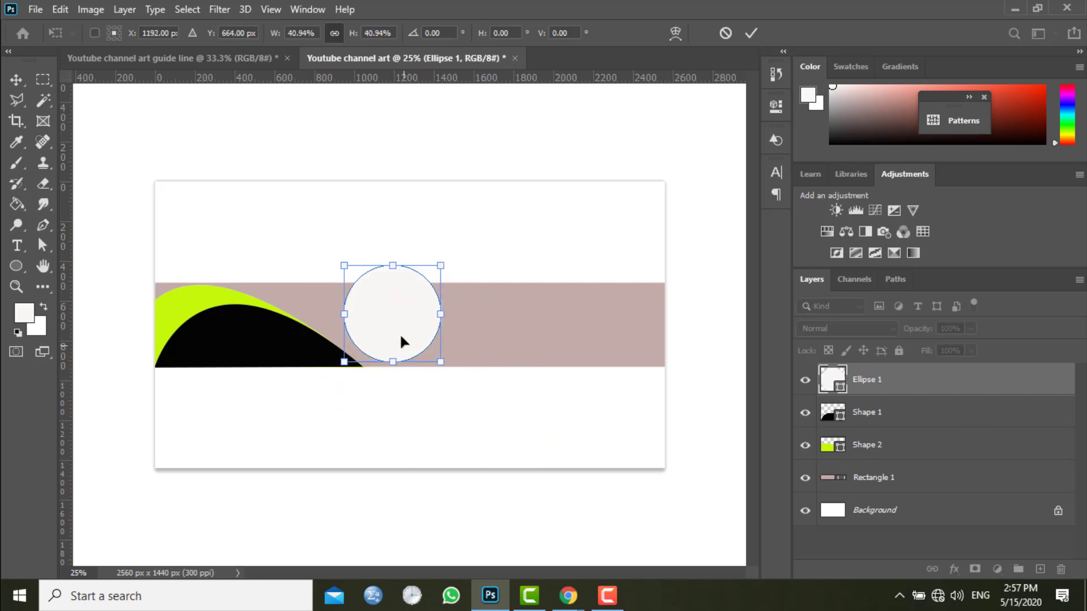
{"action": "mouse_move", "coordinate": [400, 334]}
{"action": "left_mouse_down"}
{"action": "mouse_move", "coordinate": [432, 369]}
{"action": "mouse_move", "coordinate": [415, 343]}
{"action": "left_mouse_up"}
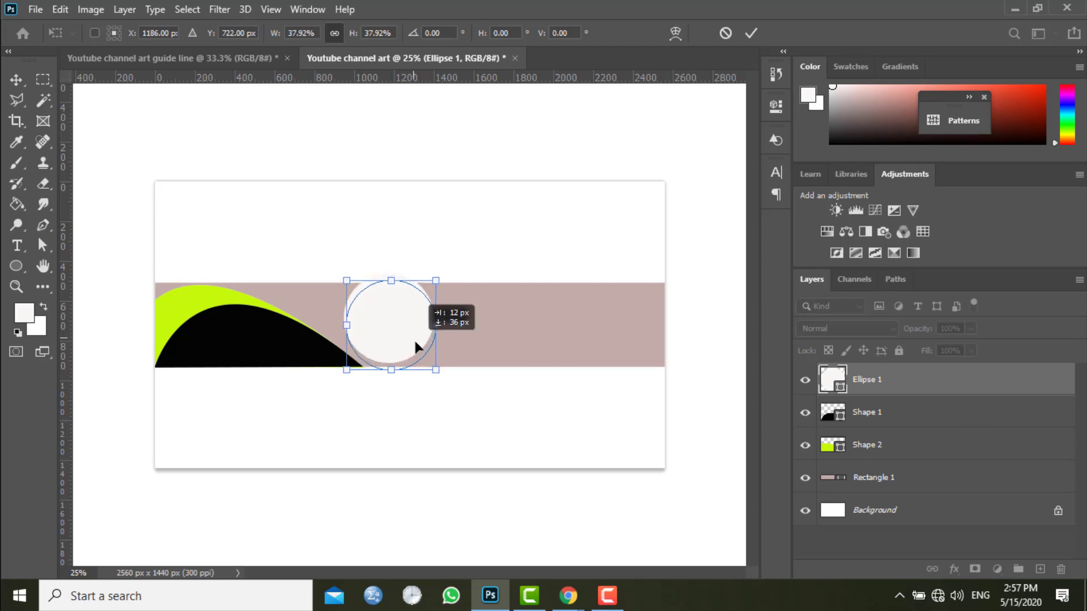
{"action": "left_click_drag", "start_coordinate": [415, 345], "coordinate": [415, 347]}
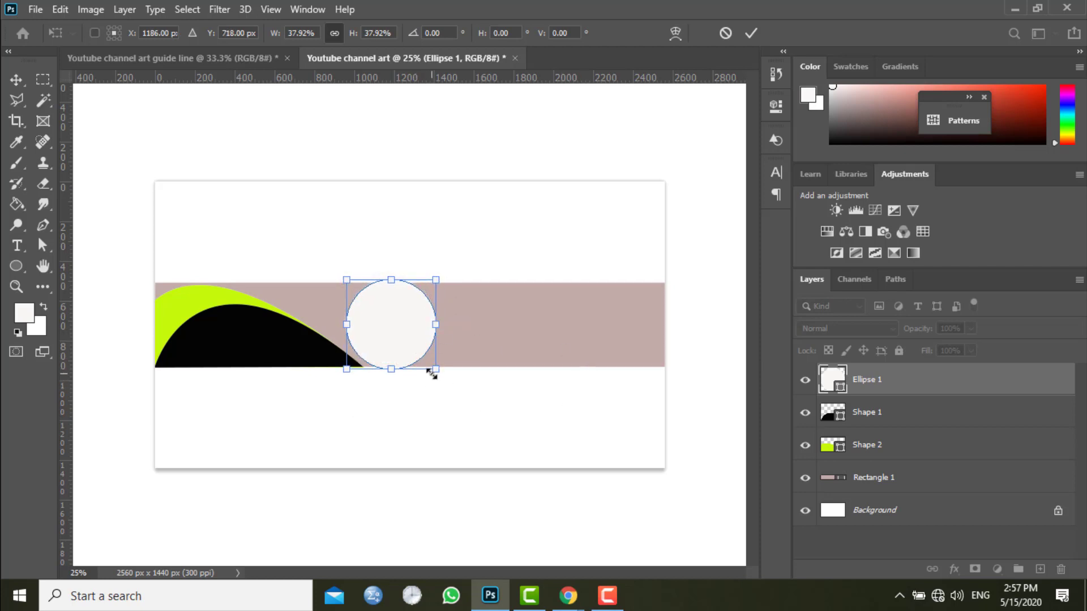
{"action": "left_click_drag", "start_coordinate": [435, 370], "coordinate": [432, 365]}
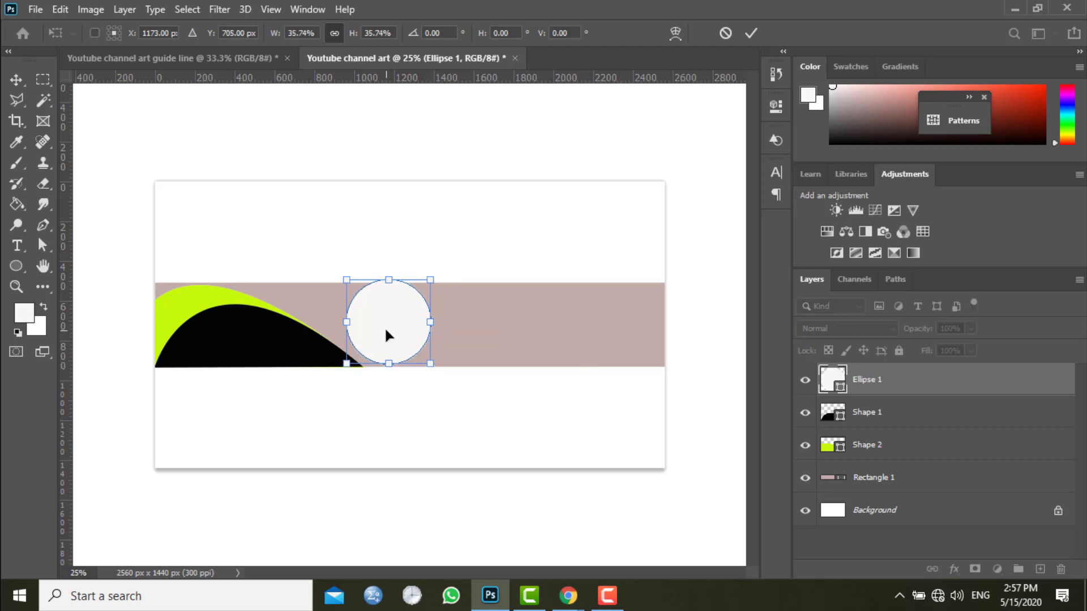
{"action": "left_click_drag", "start_coordinate": [387, 336], "coordinate": [376, 334]}
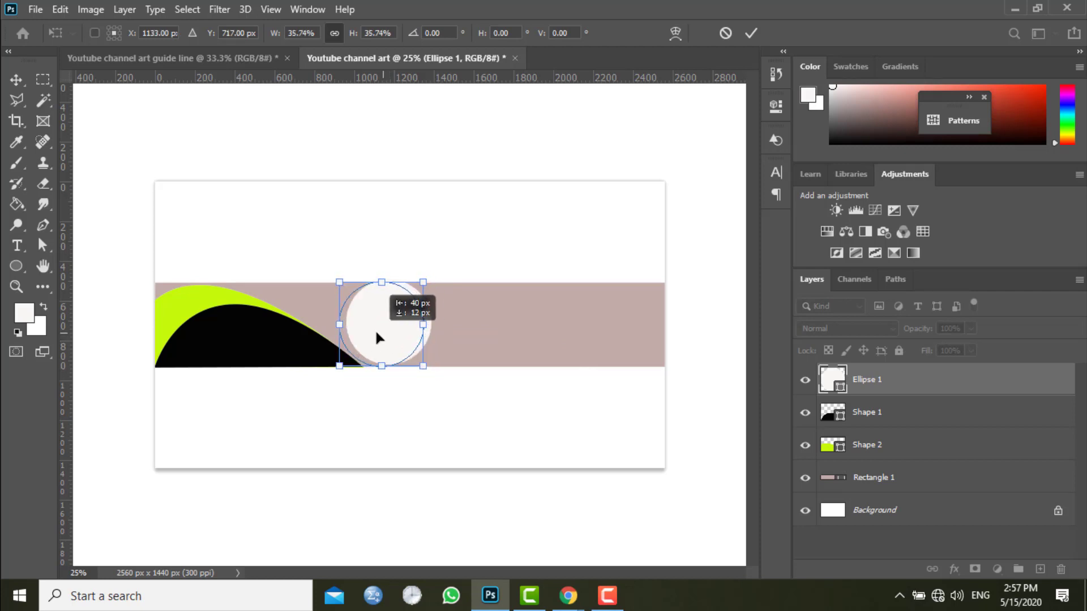
{"action": "left_click_drag", "start_coordinate": [374, 338], "coordinate": [375, 336]}
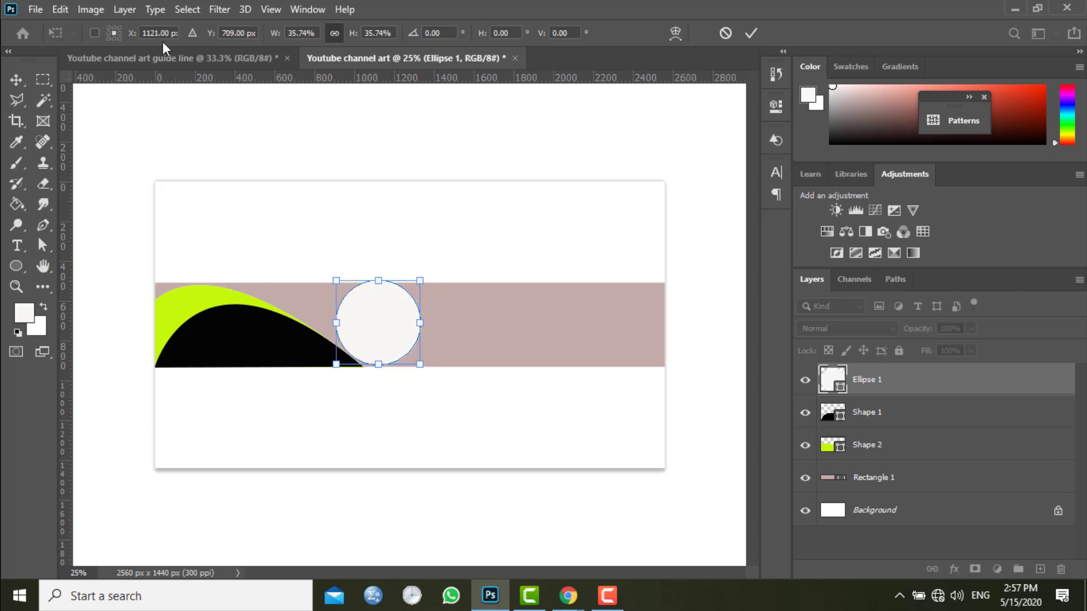
Step: Give Ellipse 1 a roughly 35 px lime-green stroke and a dark blue fill
{"action": "key", "text": "Return"}
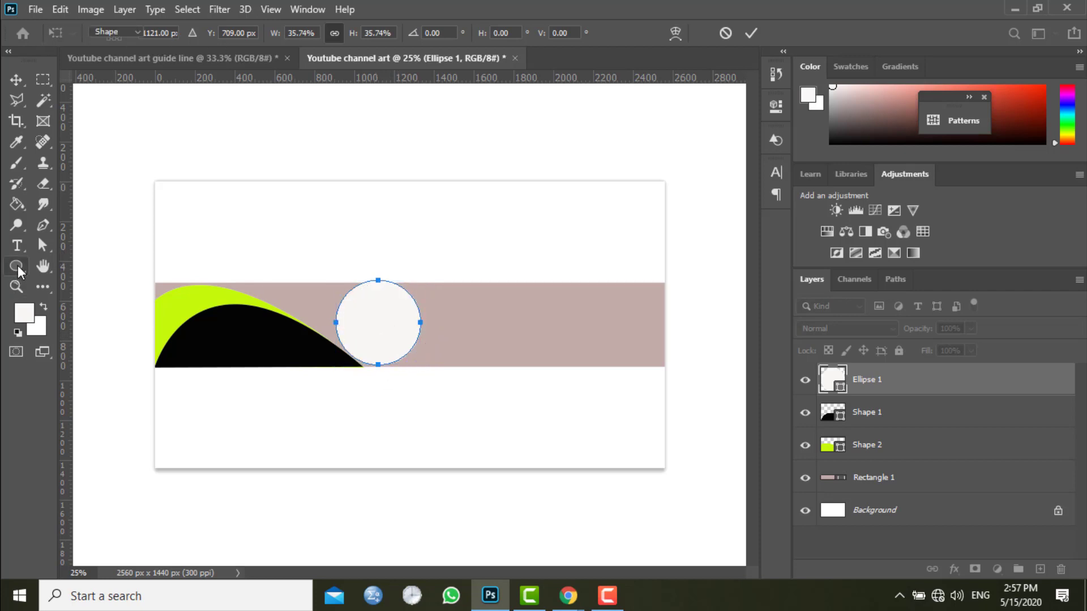
{"action": "right_click", "coordinate": [16, 265]}
{"action": "left_click", "coordinate": [235, 33]}
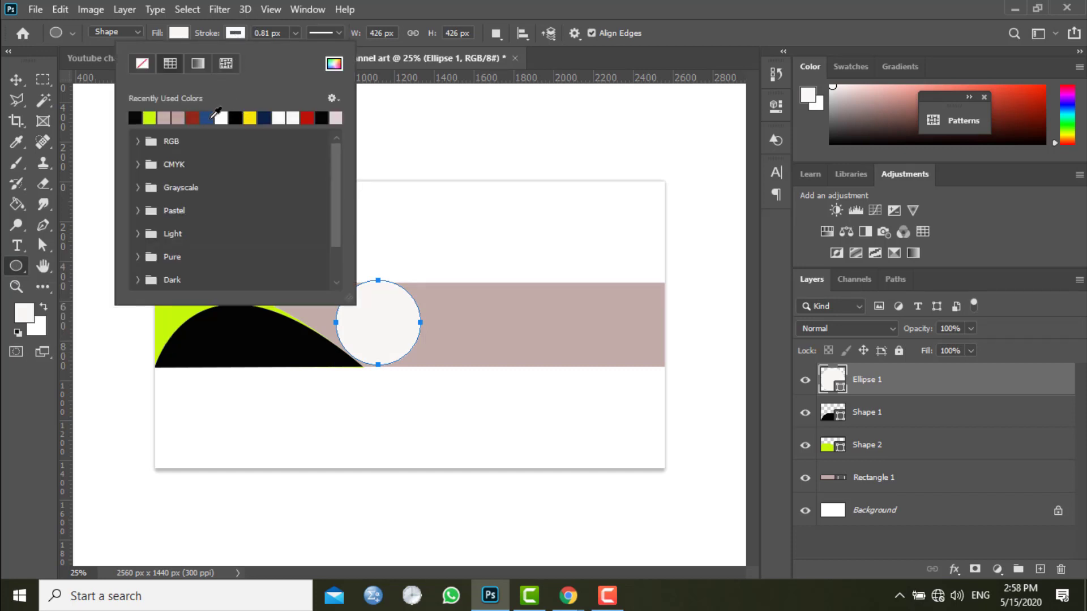
{"action": "left_click", "coordinate": [150, 117]}
{"action": "left_click_drag", "start_coordinate": [295, 33], "coordinate": [308, 49]}
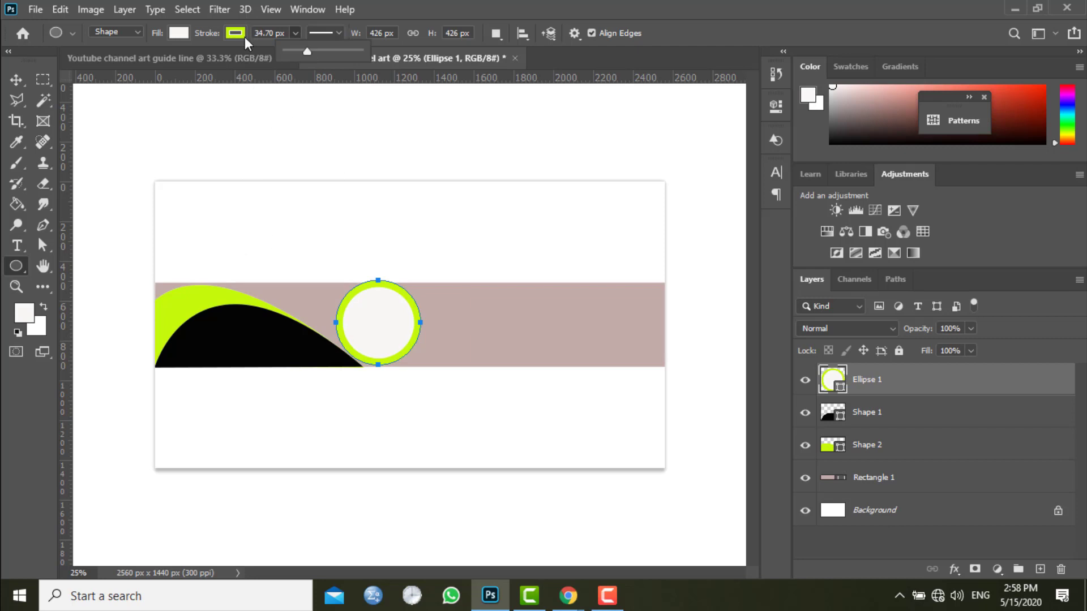
{"action": "left_click", "coordinate": [179, 33]}
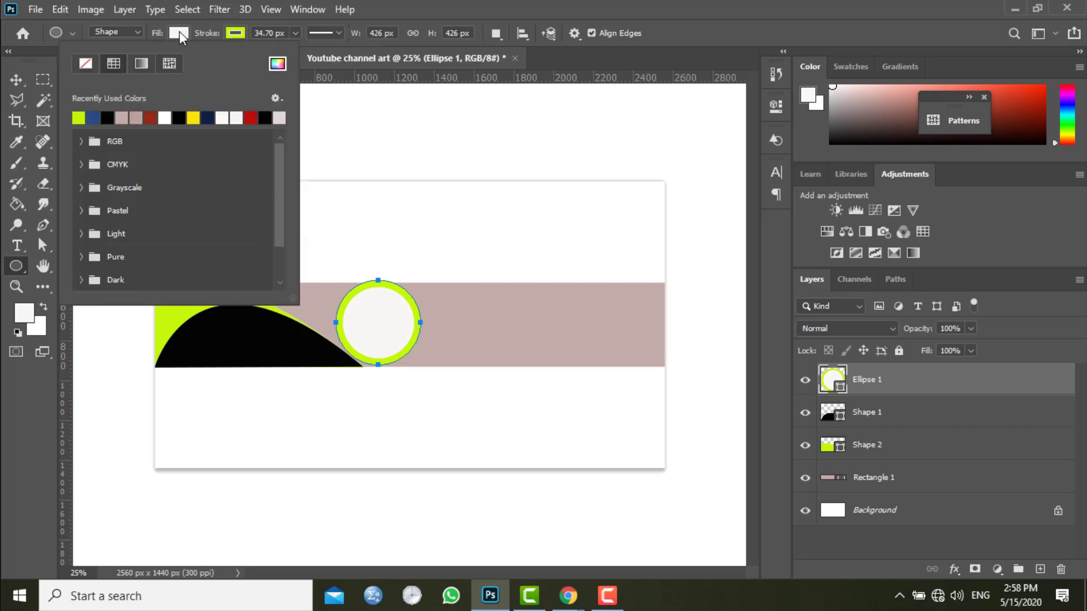
{"action": "left_click", "coordinate": [95, 118]}
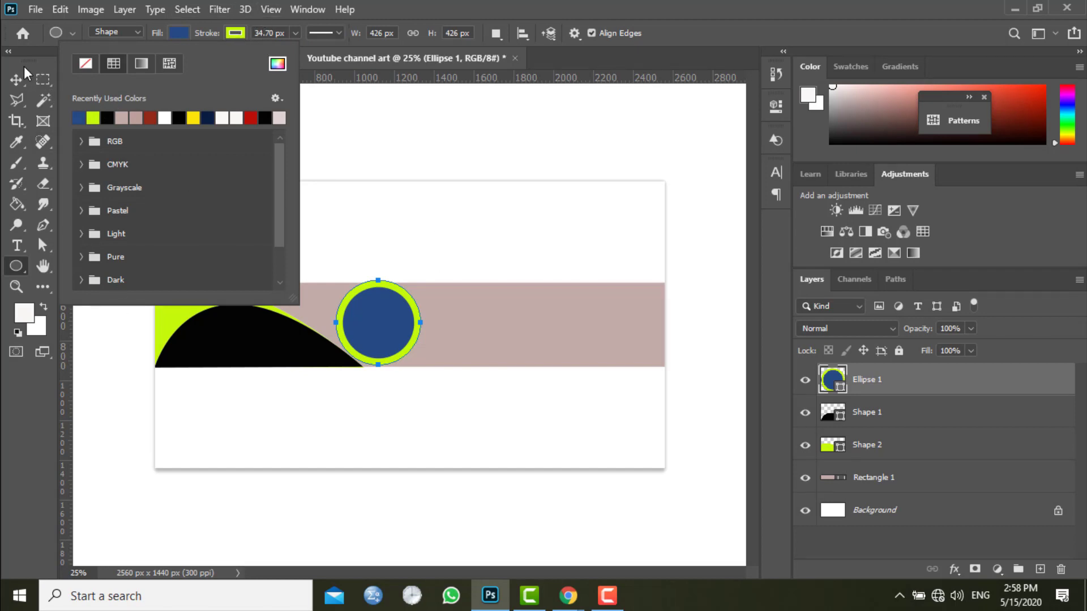
{"action": "key", "text": "v"}
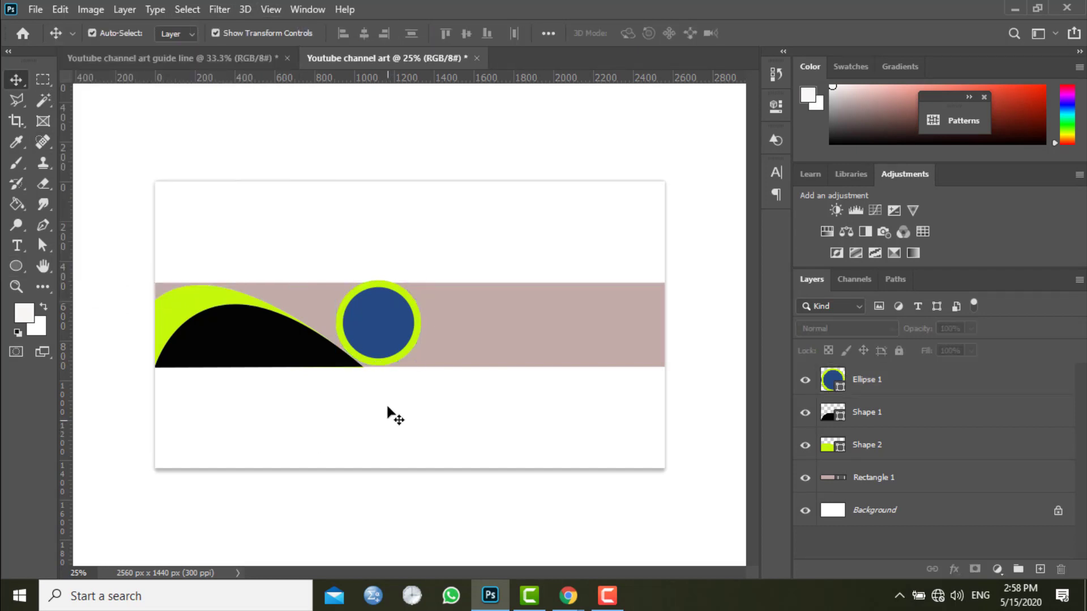
Step: Nudge the blue circle a few pixels with the arrow keys to fine-tune its position
{"action": "left_click", "coordinate": [395, 344]}
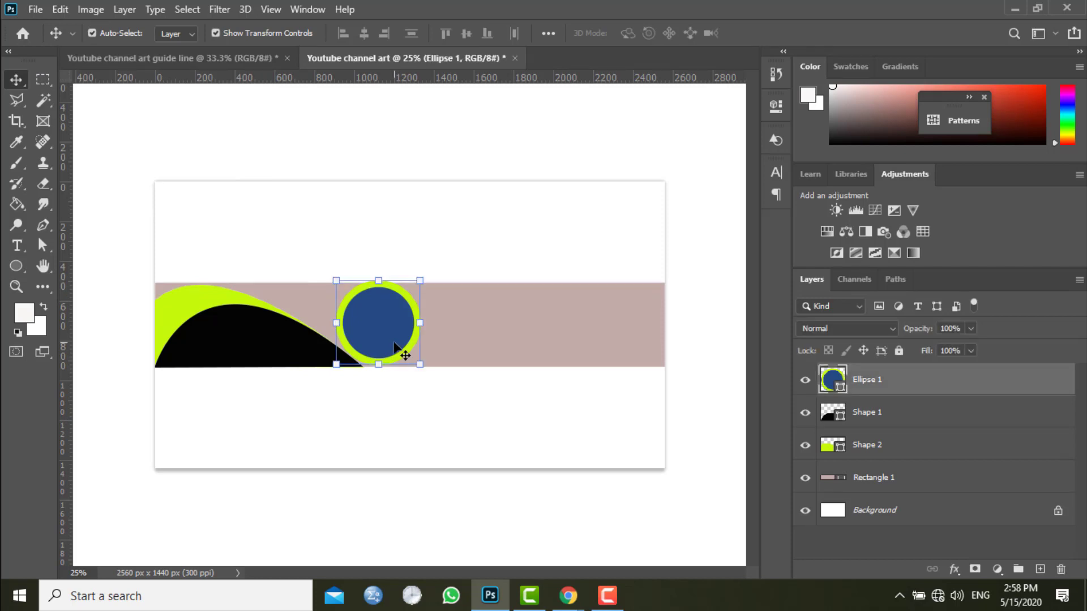
{"action": "key", "text": "Down"}
{"action": "key", "text": "Down"}
{"action": "key", "text": "Right"}
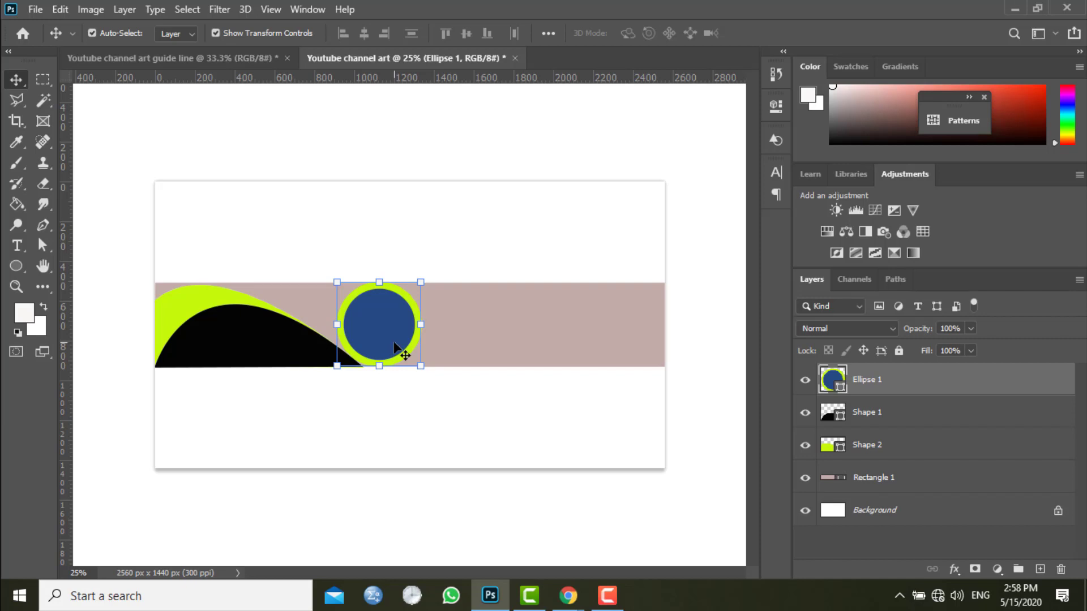
{"action": "key", "text": "Right"}
{"action": "key", "text": "Right"}
{"action": "key", "text": "Down"}
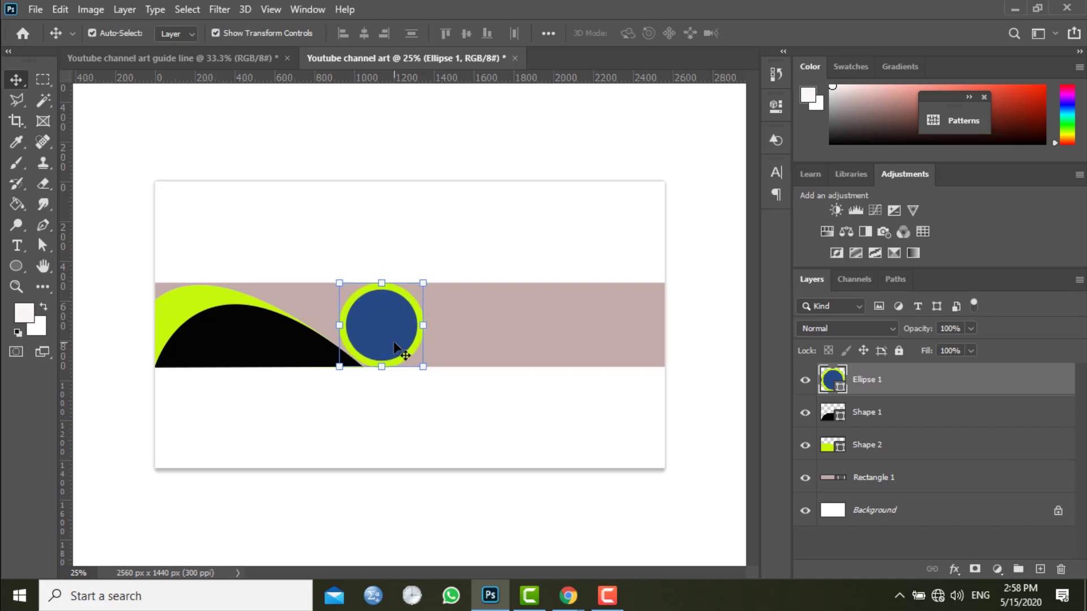
{"action": "key", "text": "Down"}
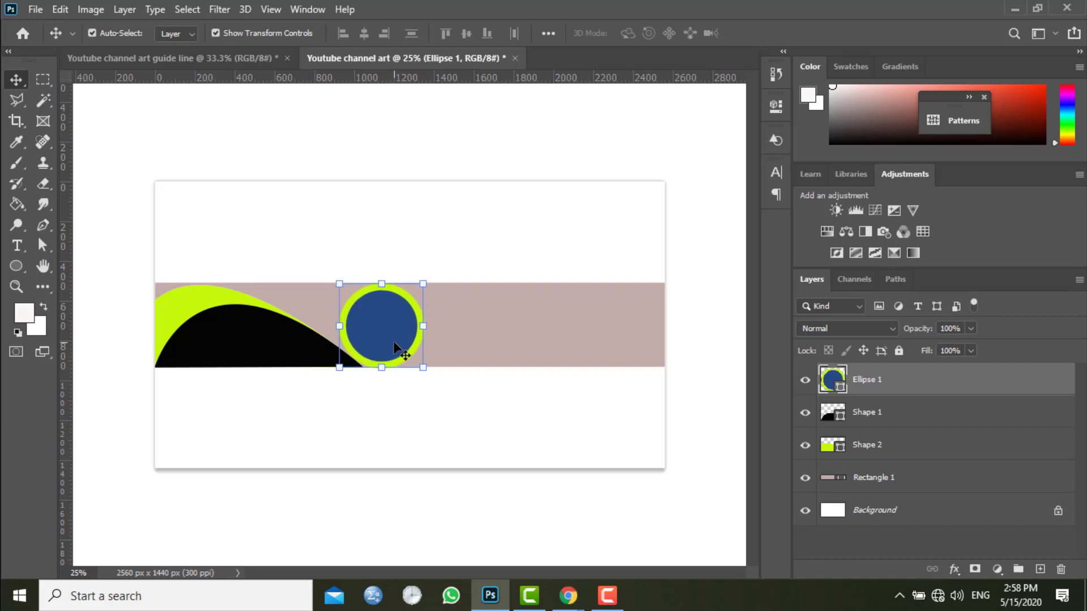
{"action": "key", "text": "Up"}
{"action": "key", "text": "Left"}
{"action": "key", "text": "Left"}
{"action": "key", "text": "Left"}
{"action": "key", "text": "Left"}
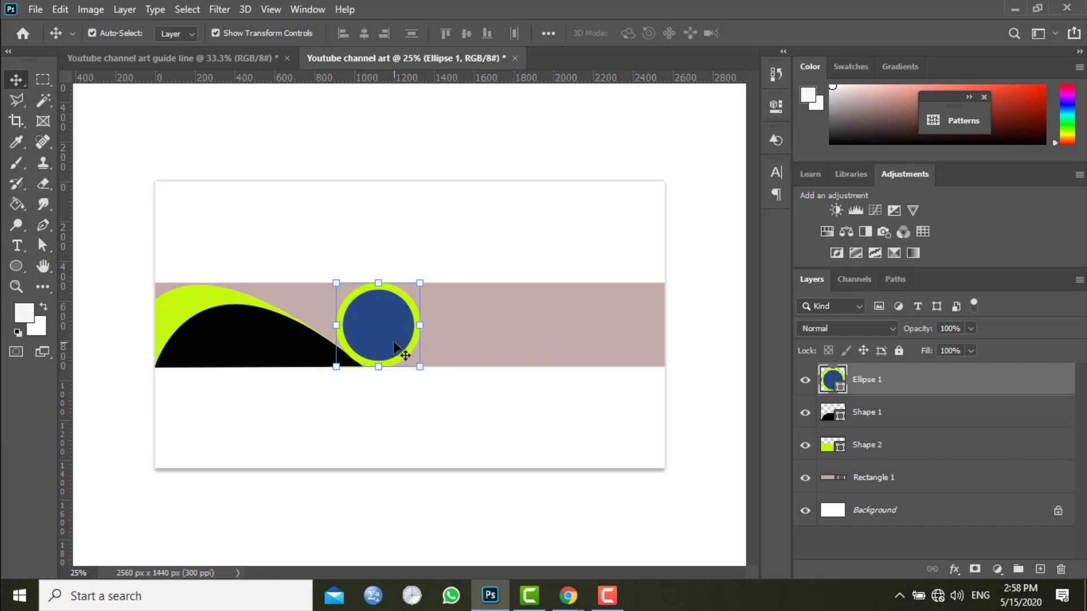
{"action": "left_click", "coordinate": [442, 397]}
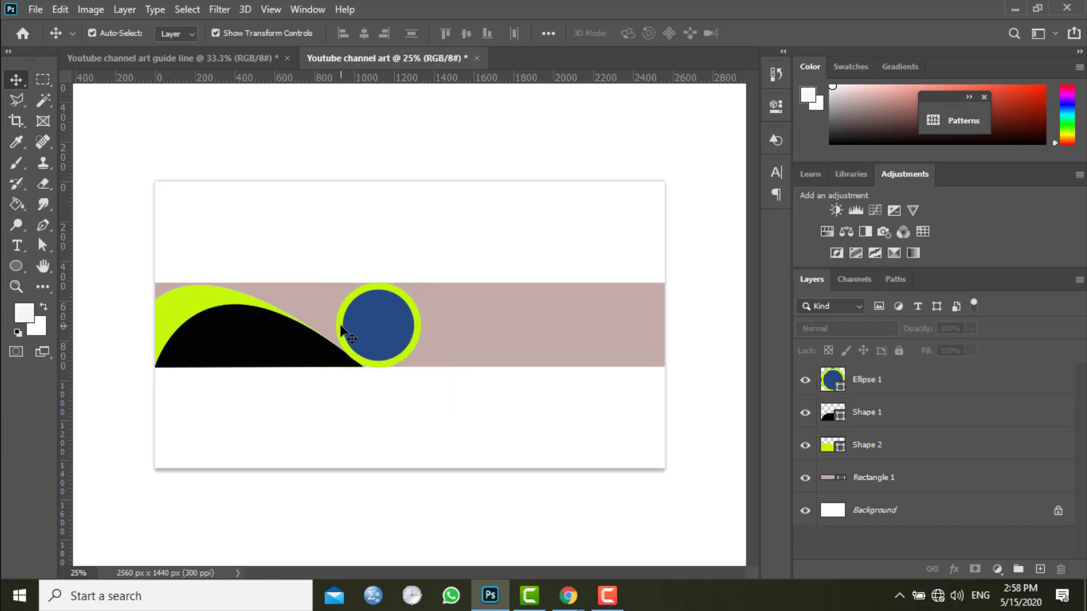
Step: Duplicate the circle as Ellipse 1 copy, placed just to its right on the band
{"action": "left_click", "coordinate": [397, 325]}
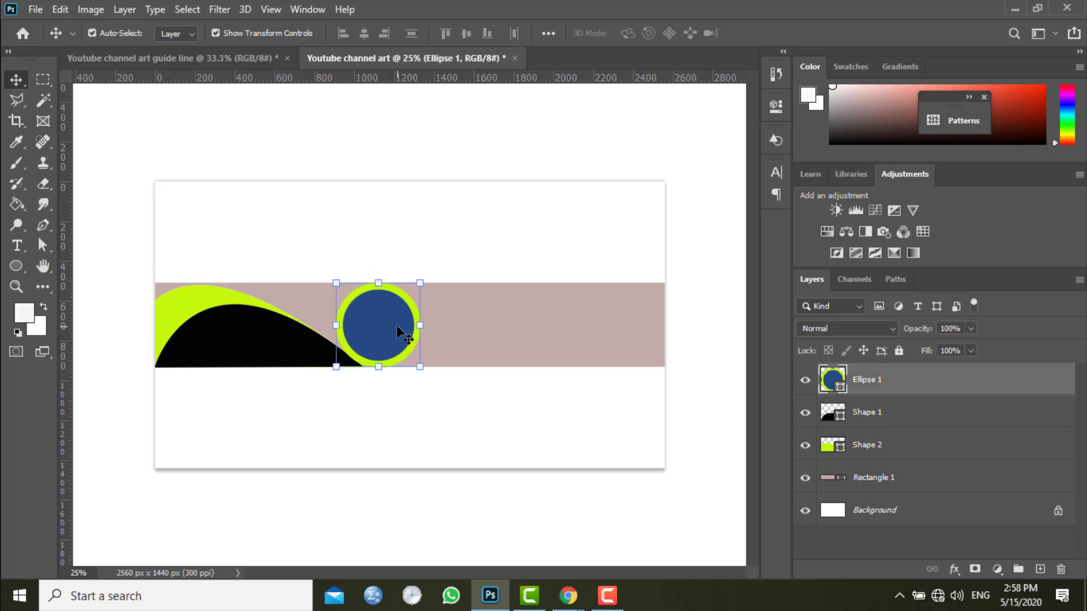
{"action": "key", "text": "ctrl"}
{"action": "left_click_drag", "start_coordinate": [397, 324], "coordinate": [488, 330]}
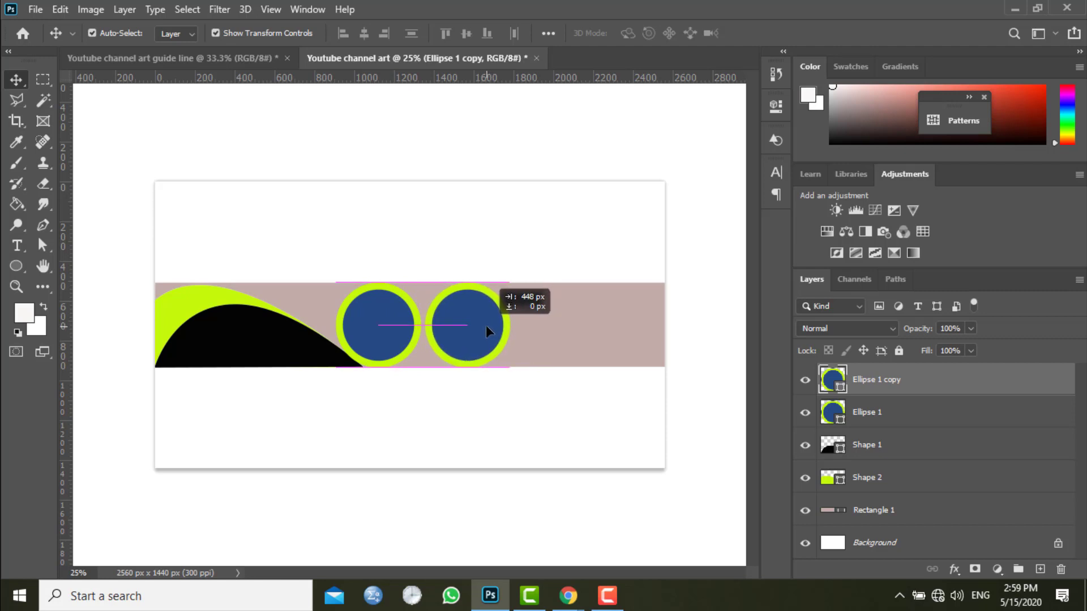
{"action": "left_click_drag", "start_coordinate": [487, 326], "coordinate": [487, 326]}
Step: Draw Shape 3, a navy lime-outlined hill filling the band's right end beside the copied circle
{"action": "left_click", "coordinate": [521, 419]}
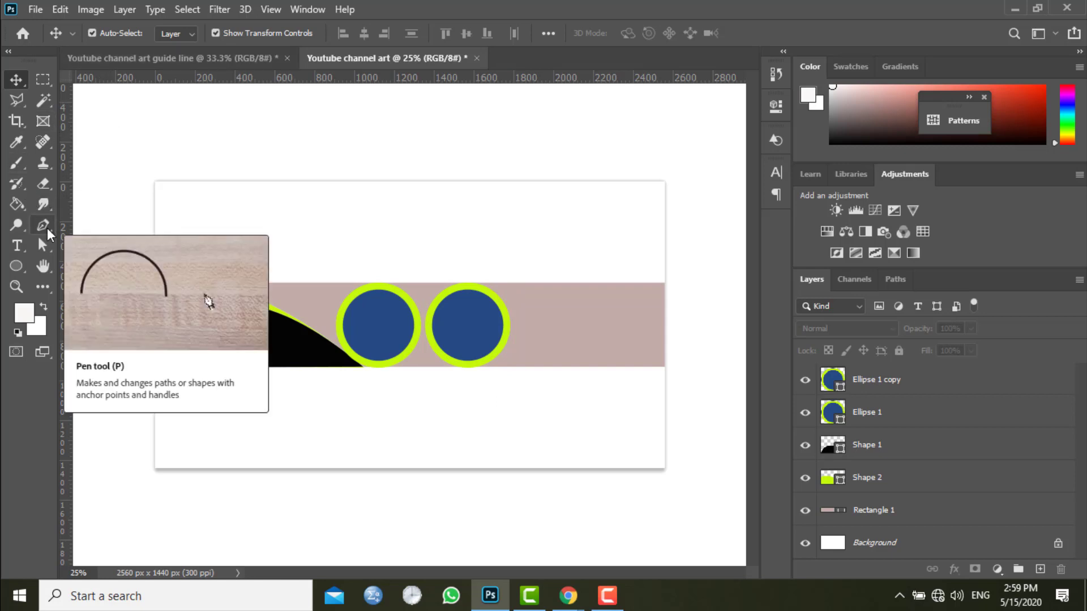
{"action": "left_click", "coordinate": [43, 225]}
{"action": "left_click", "coordinate": [665, 367]}
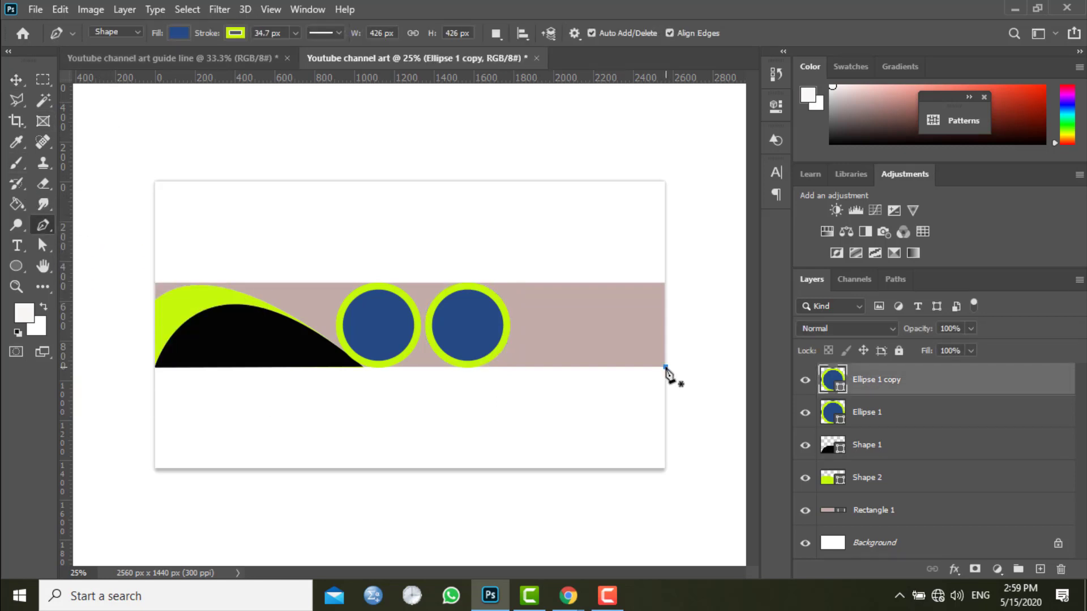
{"action": "left_click", "coordinate": [482, 367]}
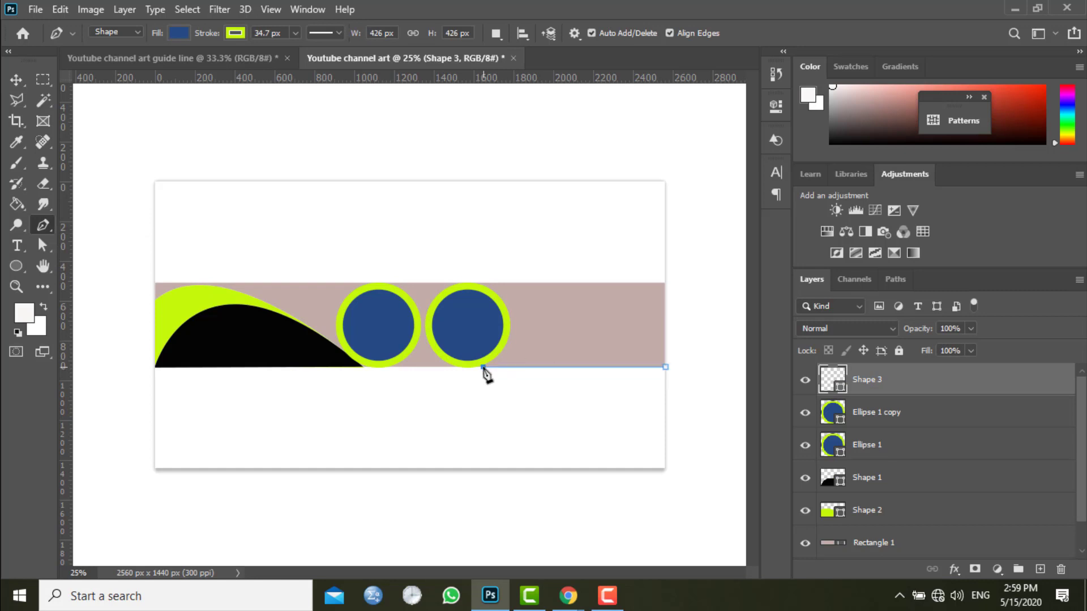
{"action": "left_click_drag", "start_coordinate": [482, 368], "coordinate": [330, 485]}
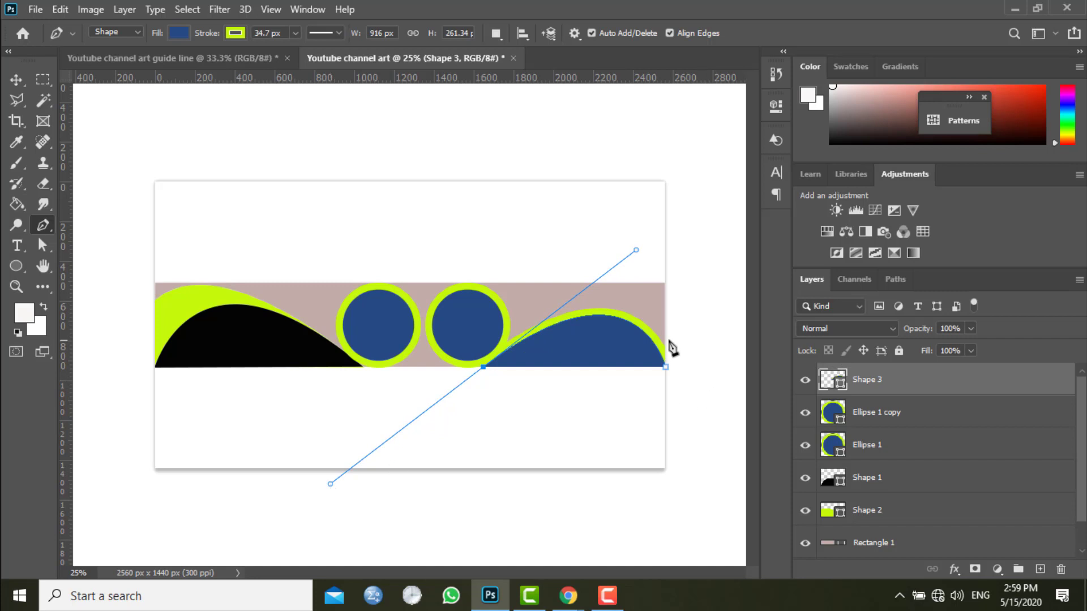
{"action": "left_click", "coordinate": [666, 367]}
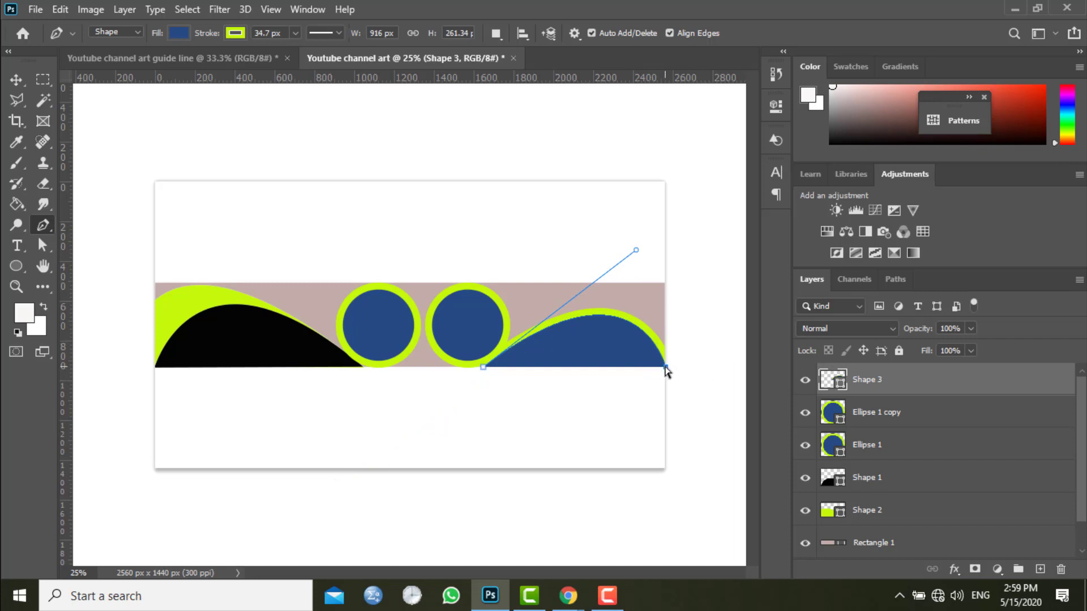
{"action": "left_click", "coordinate": [16, 79]}
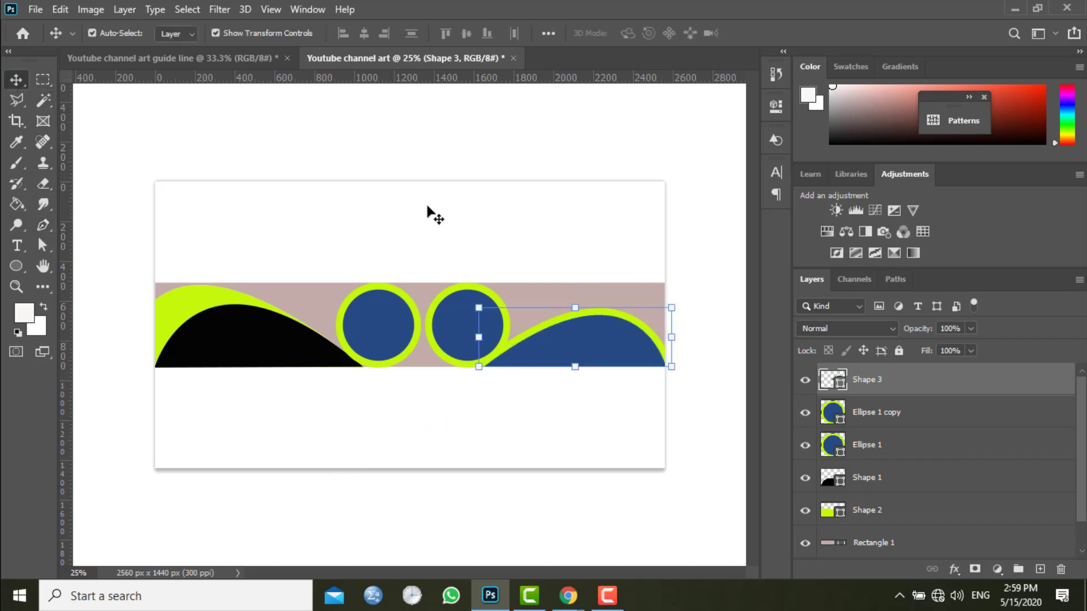
{"action": "left_click", "coordinate": [573, 408]}
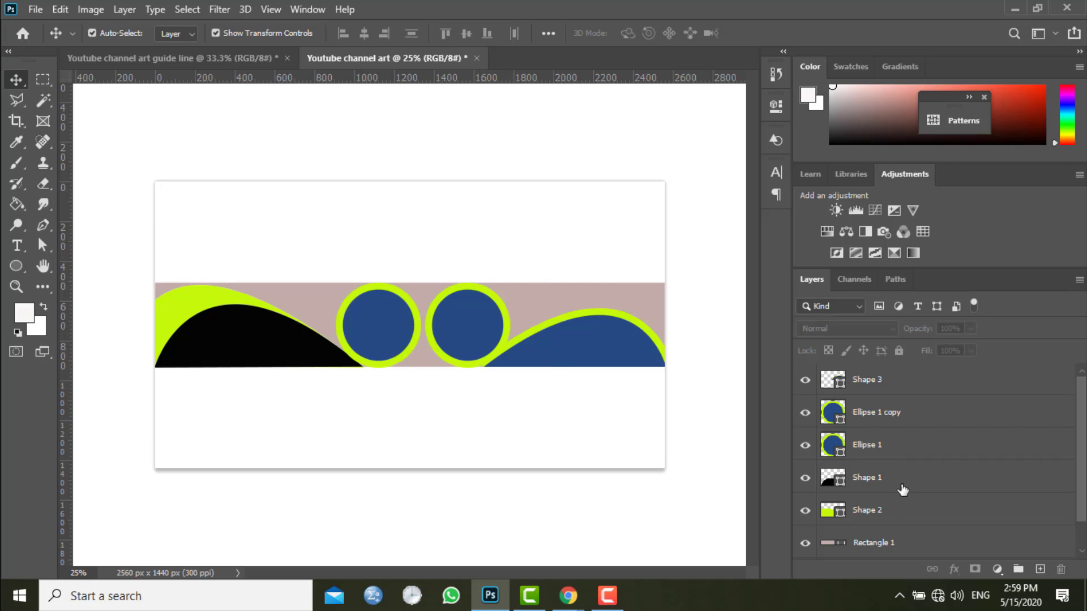
{"action": "scroll", "coordinate": [877, 518], "scroll_direction": "down", "scroll_amount": 1}
Step: Recolour the Rectangle 1 band fill to orange-red #e25b44, then deselect it
{"action": "double_click", "coordinate": [842, 512]}
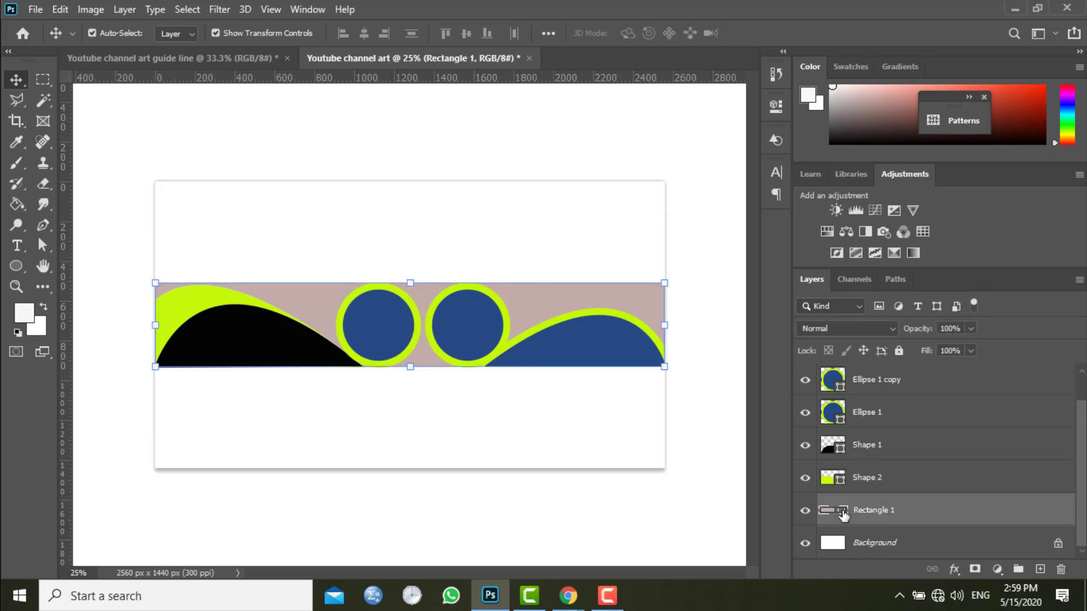
{"action": "left_click", "coordinate": [814, 288]}
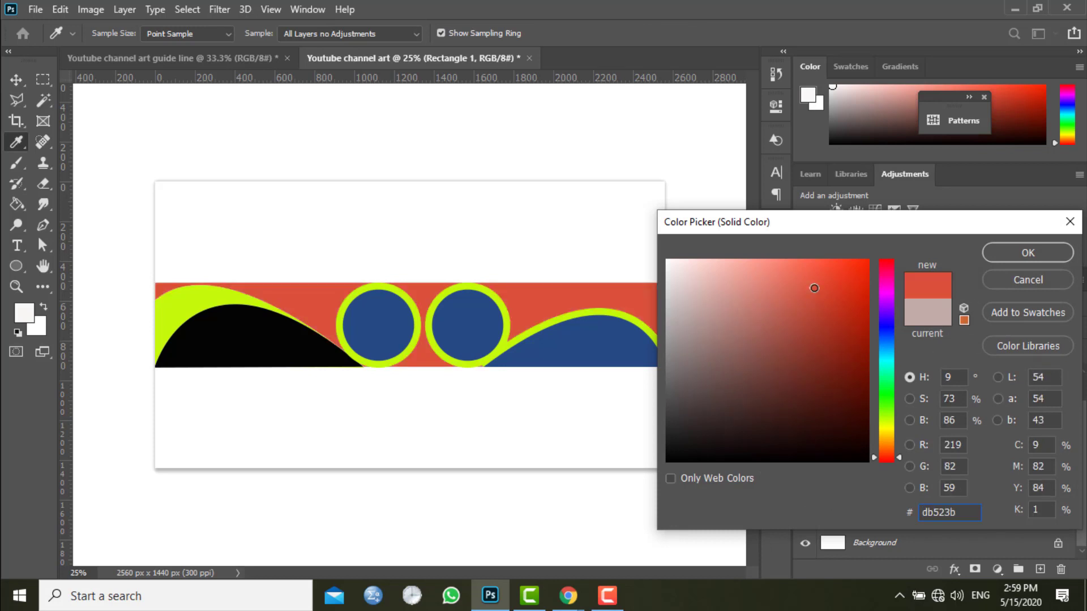
{"action": "left_click", "coordinate": [821, 310]}
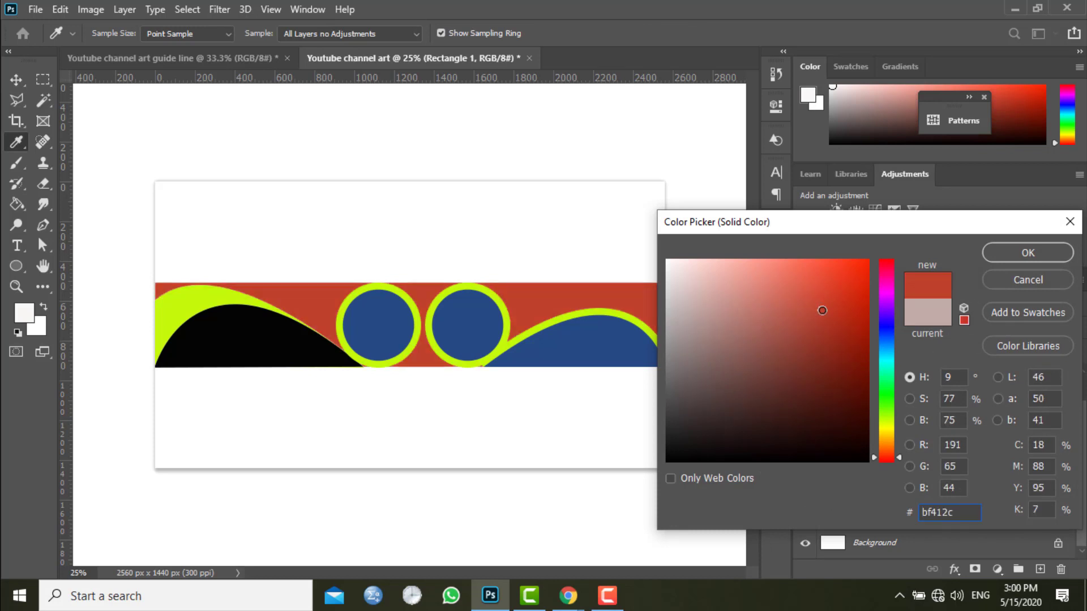
{"action": "mouse_move", "coordinate": [813, 290]}
{"action": "left_mouse_down"}
{"action": "mouse_move", "coordinate": [790, 284]}
{"action": "mouse_move", "coordinate": [807, 283]}
{"action": "left_mouse_up"}
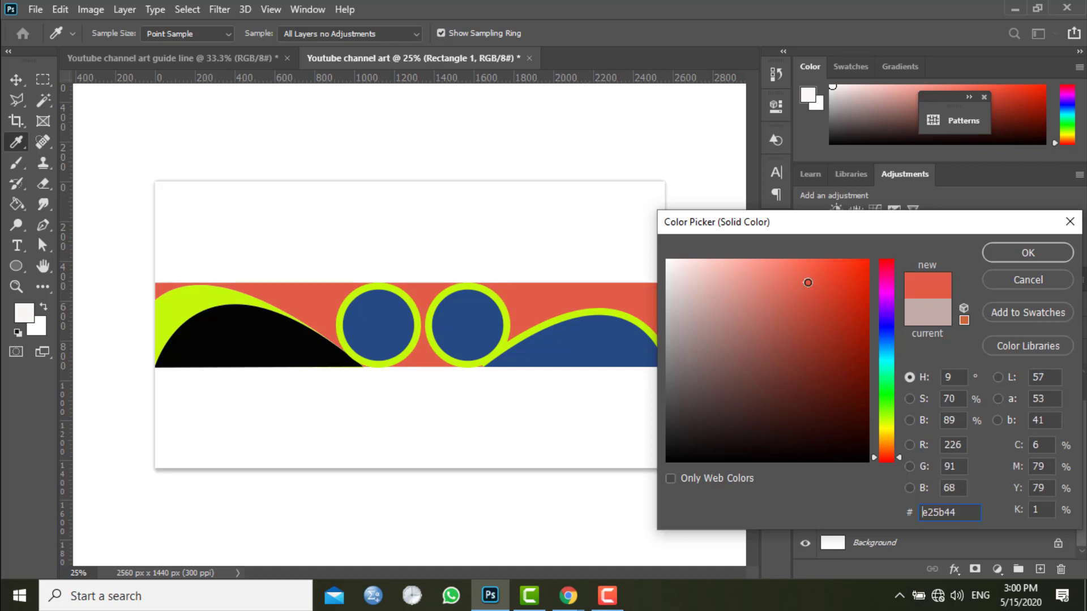
{"action": "left_click", "coordinate": [1048, 249]}
{"action": "left_click", "coordinate": [525, 409]}
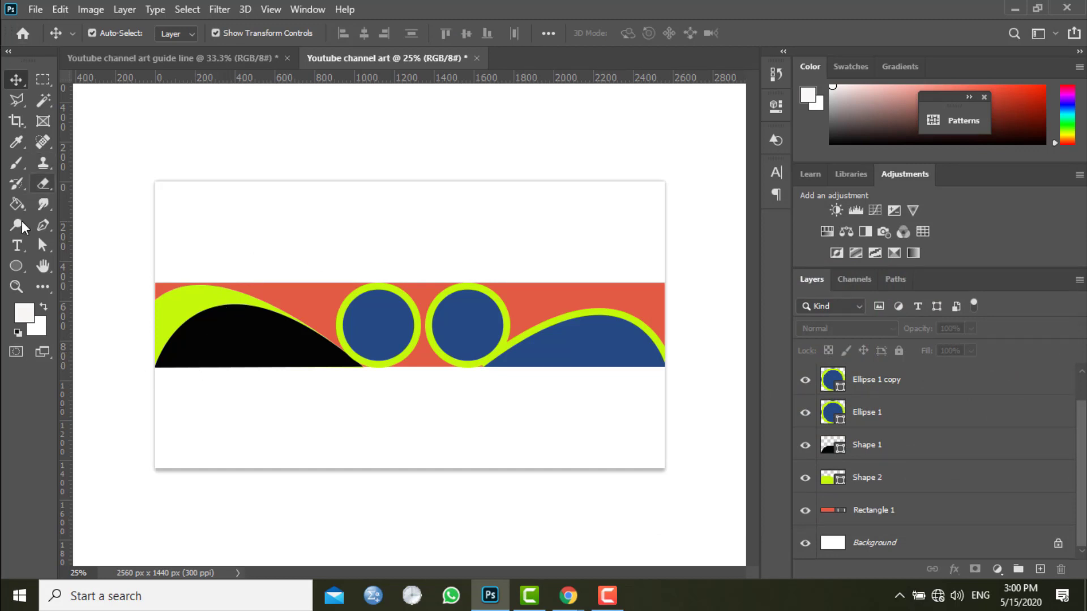
Step: Add a horizontal text layer reading 'Youtube Channel Art' over the black curve
{"action": "left_click", "coordinate": [15, 249]}
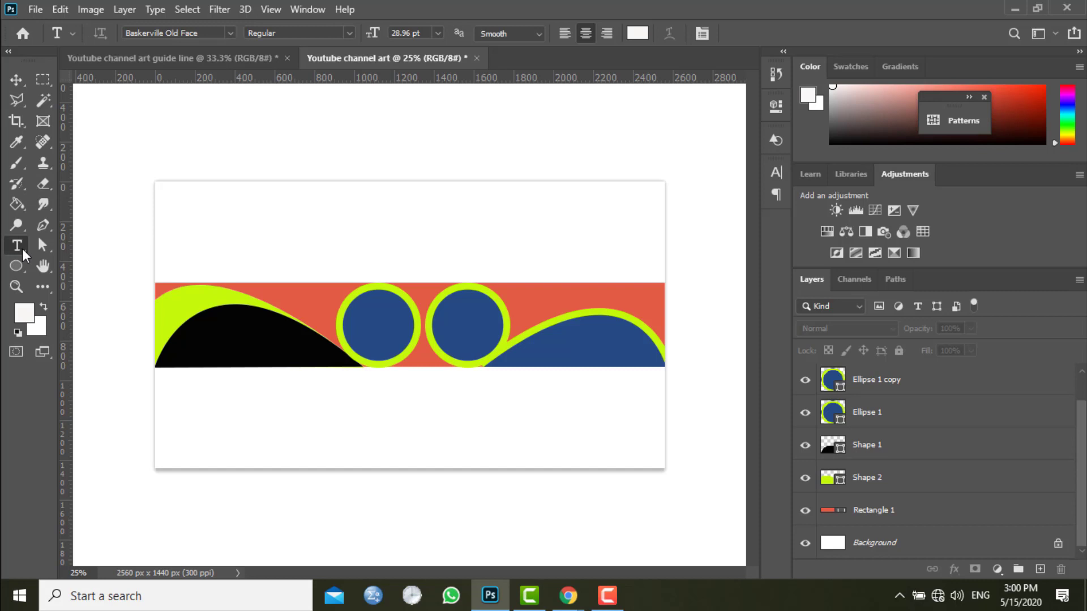
{"action": "right_click", "coordinate": [17, 253]}
{"action": "left_click", "coordinate": [56, 246]}
{"action": "left_click", "coordinate": [192, 341]}
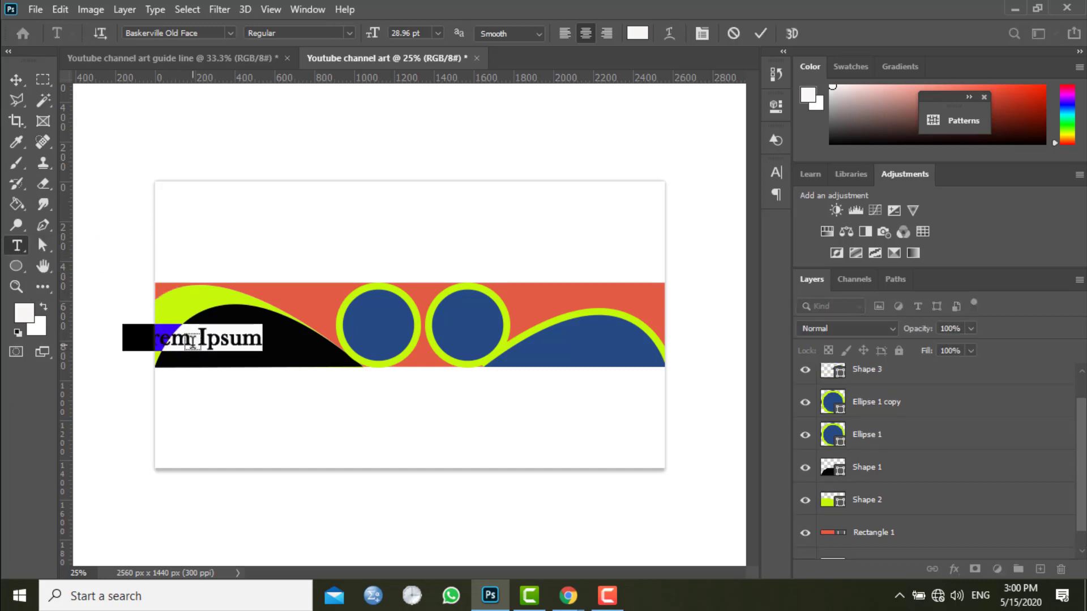
{"action": "type", "text": "Yo"}
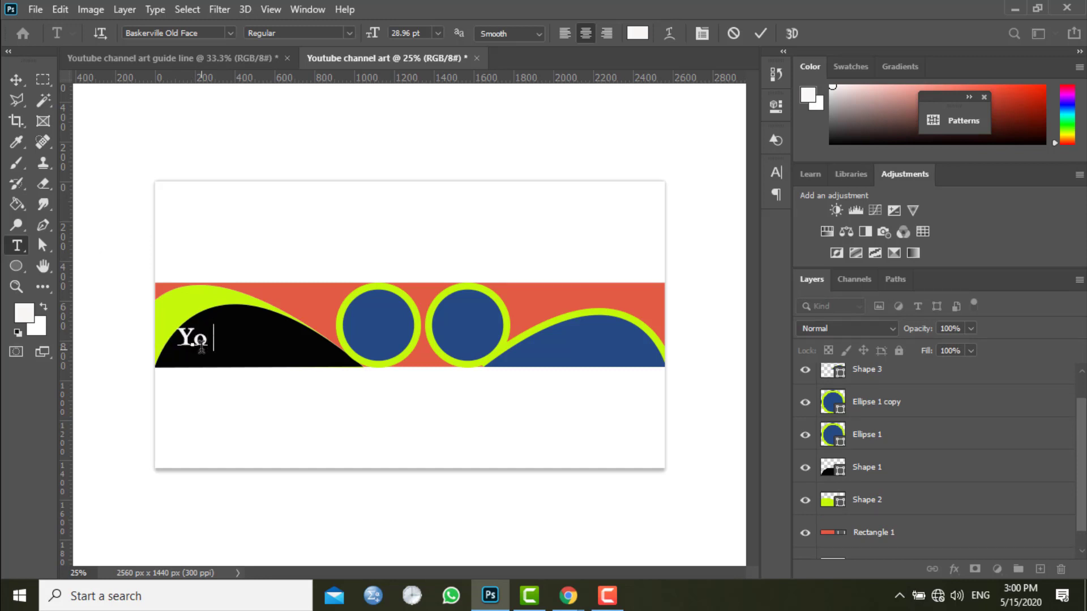
{"action": "type", "text": "utube "}
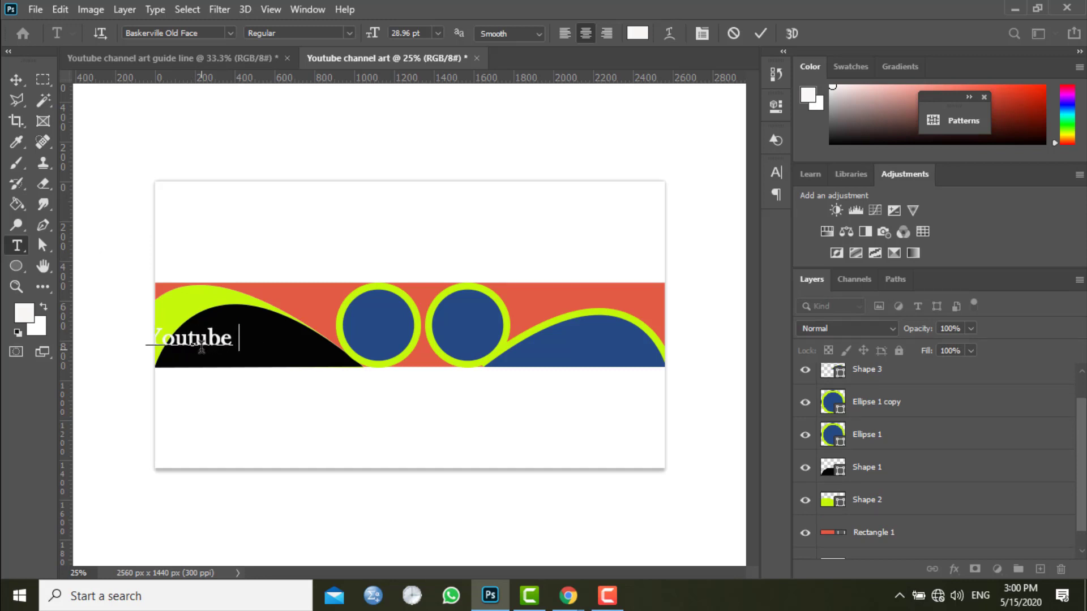
{"action": "type", "text": "Chann"}
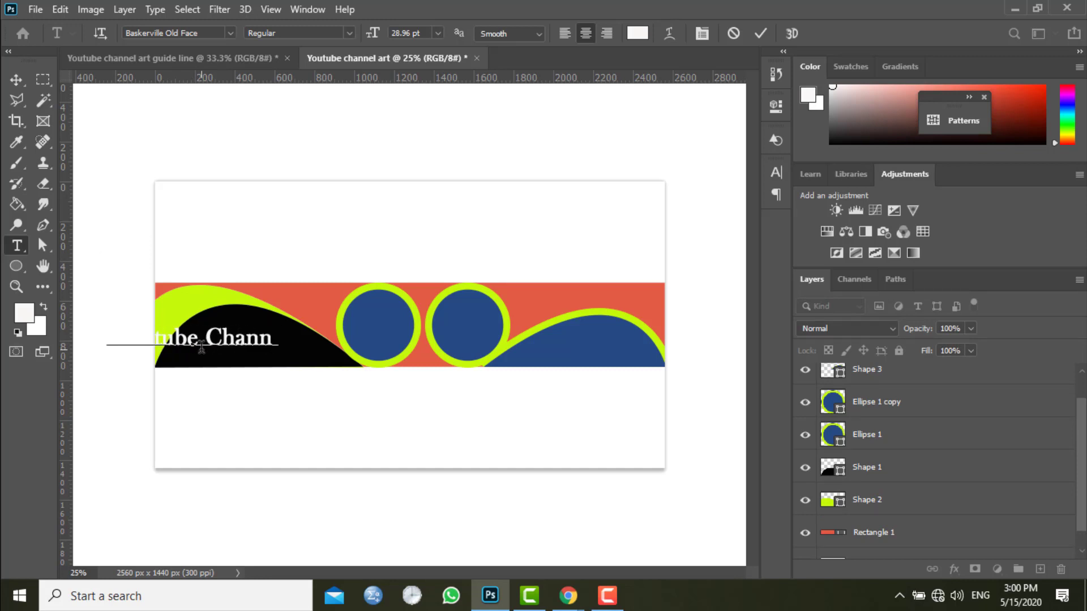
{"action": "type", "text": "el"}
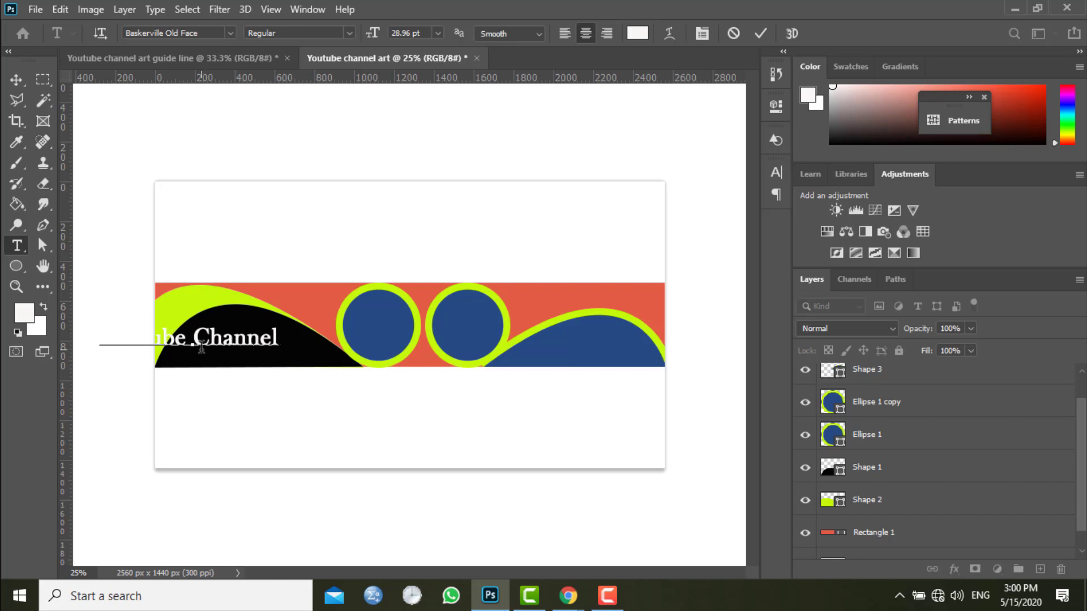
{"action": "type", "text": " a"}
{"action": "key", "text": "BackSpace"}
{"action": "type", "text": "Art"}
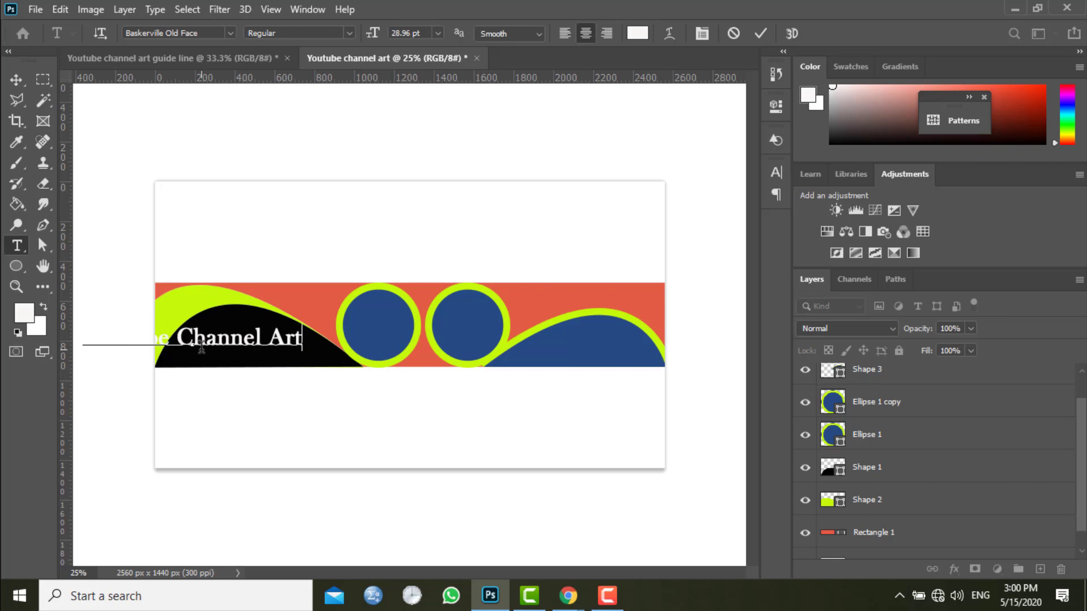
{"action": "left_click", "coordinate": [16, 79]}
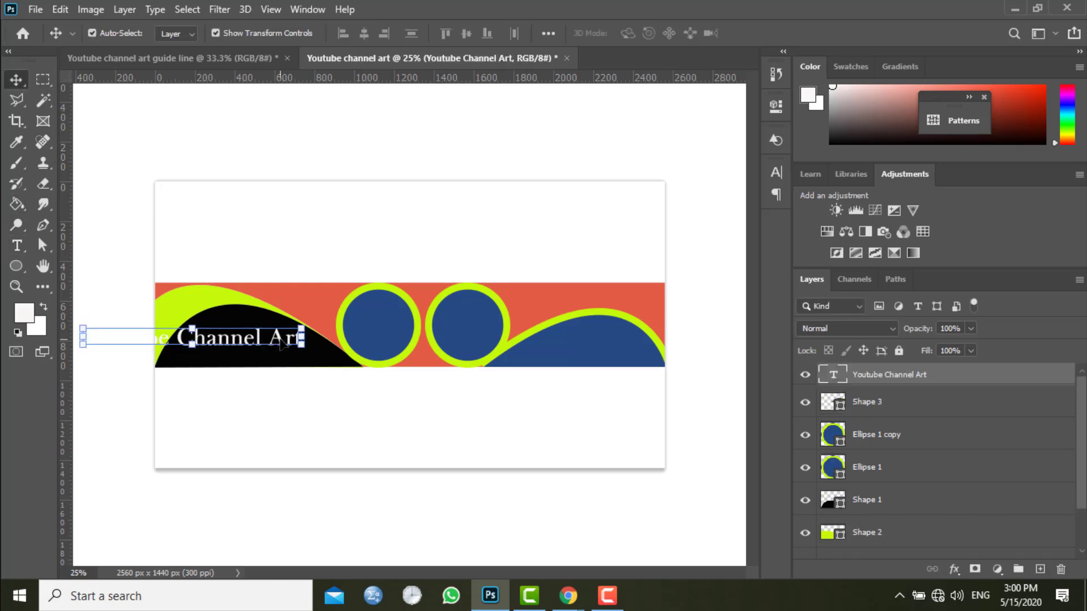
Step: Resize the Youtube Channel Art heading to 24 pt and place it inside the band's left end
{"action": "left_click_drag", "start_coordinate": [281, 343], "coordinate": [362, 363]}
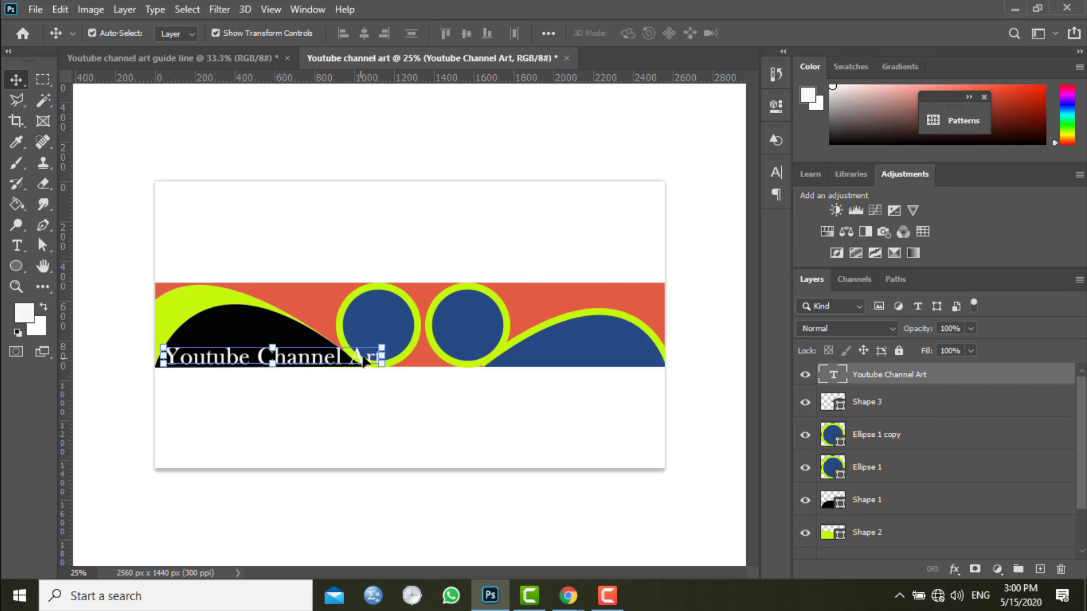
{"action": "left_click", "coordinate": [776, 171]}
{"action": "left_click", "coordinate": [661, 215]}
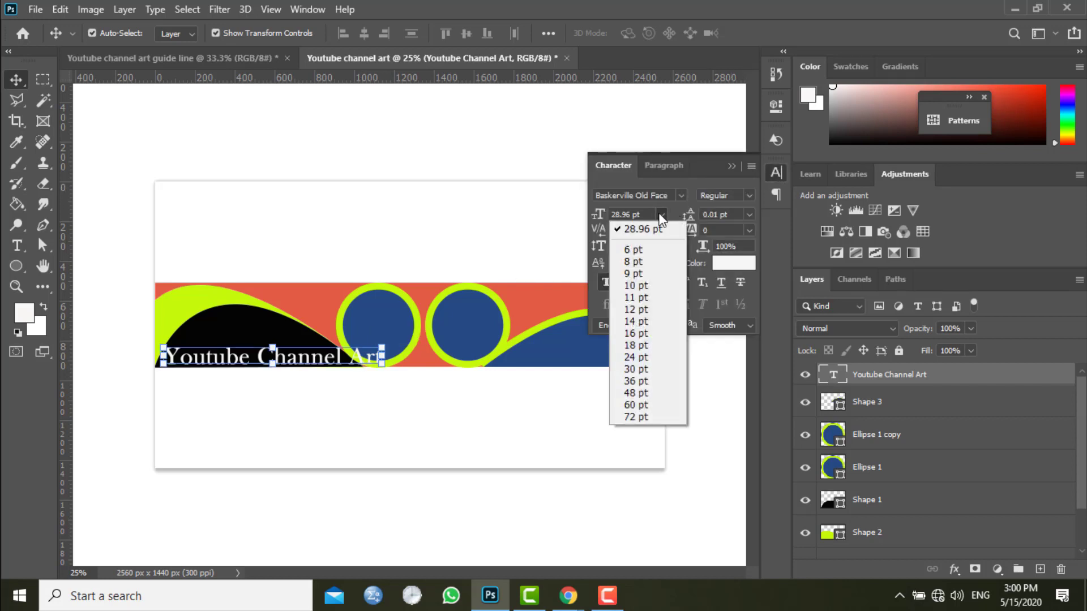
{"action": "left_click", "coordinate": [644, 346]}
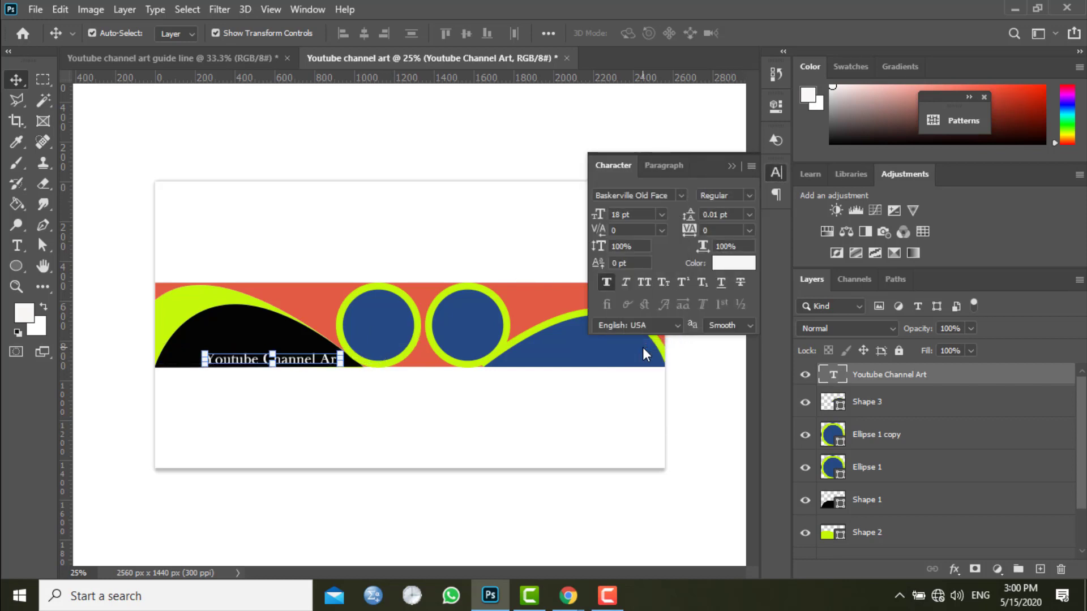
{"action": "left_click", "coordinate": [661, 215]}
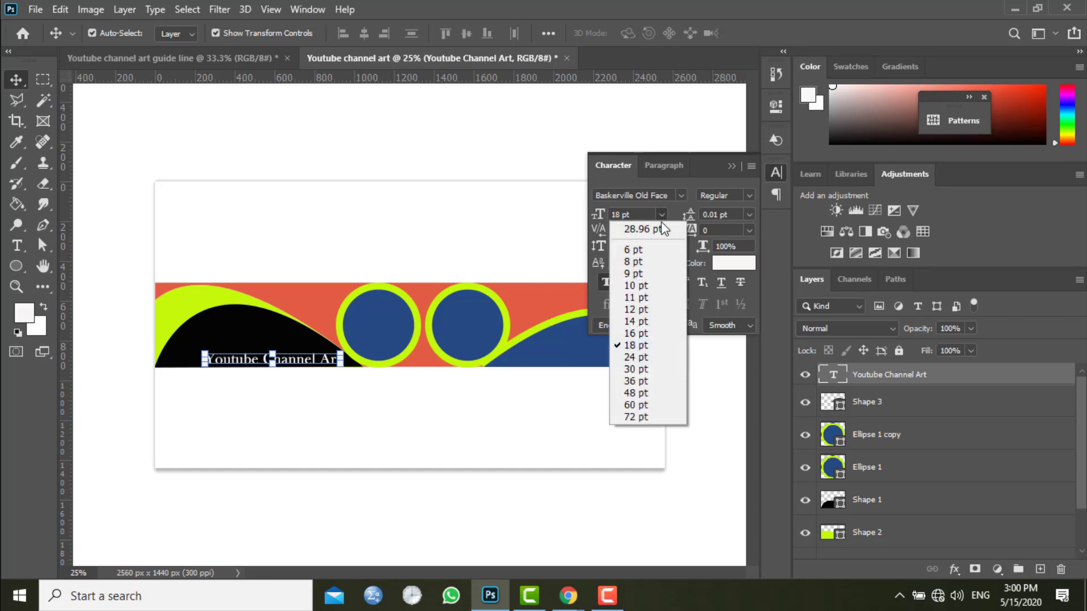
{"action": "left_click", "coordinate": [643, 356]}
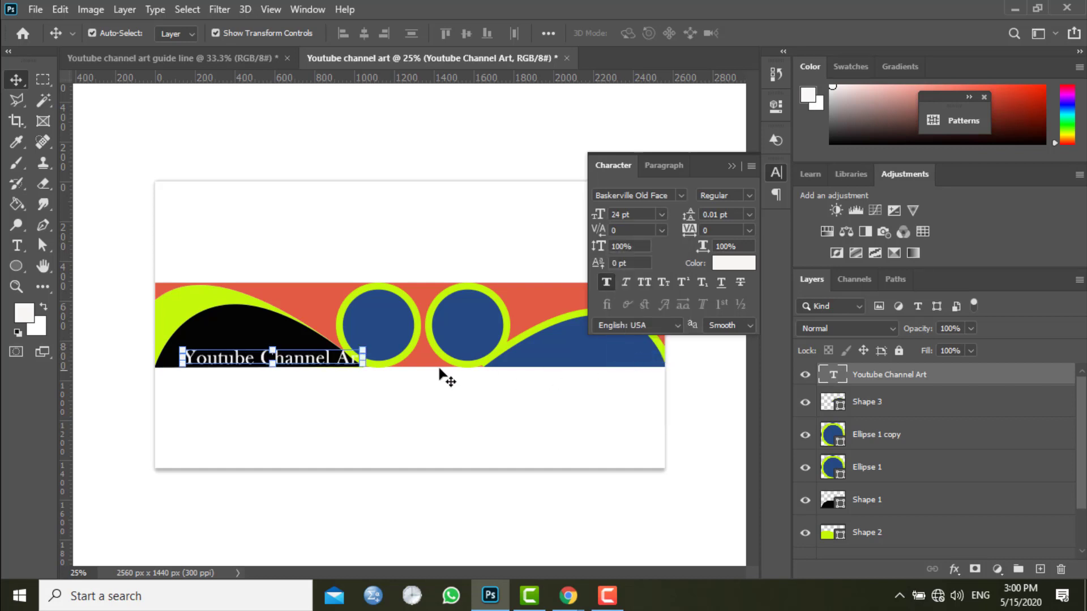
{"action": "left_click_drag", "start_coordinate": [299, 358], "coordinate": [281, 357]}
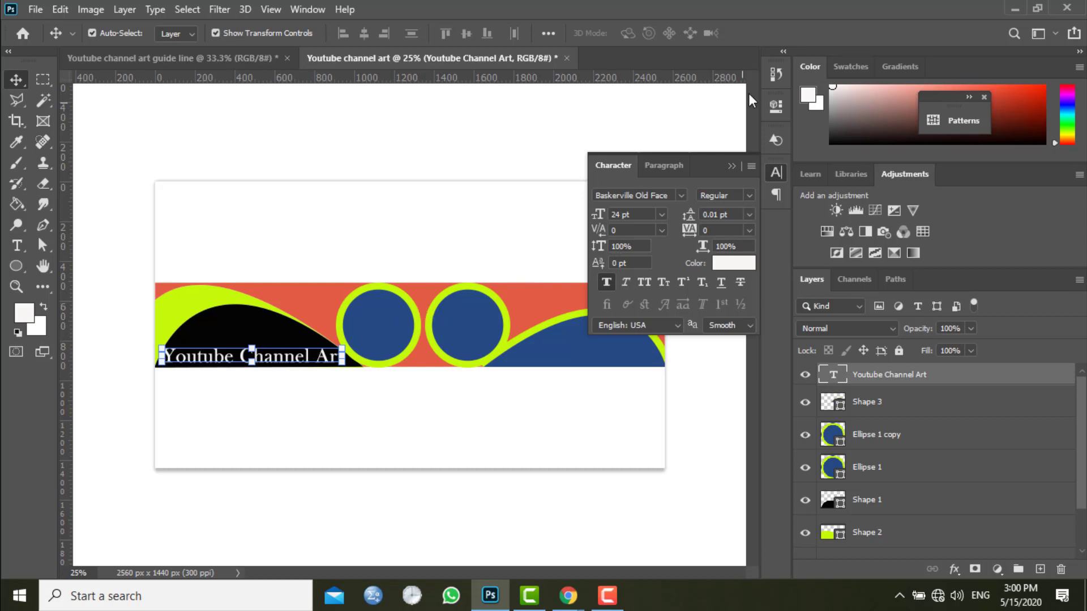
{"action": "left_click", "coordinate": [734, 164]}
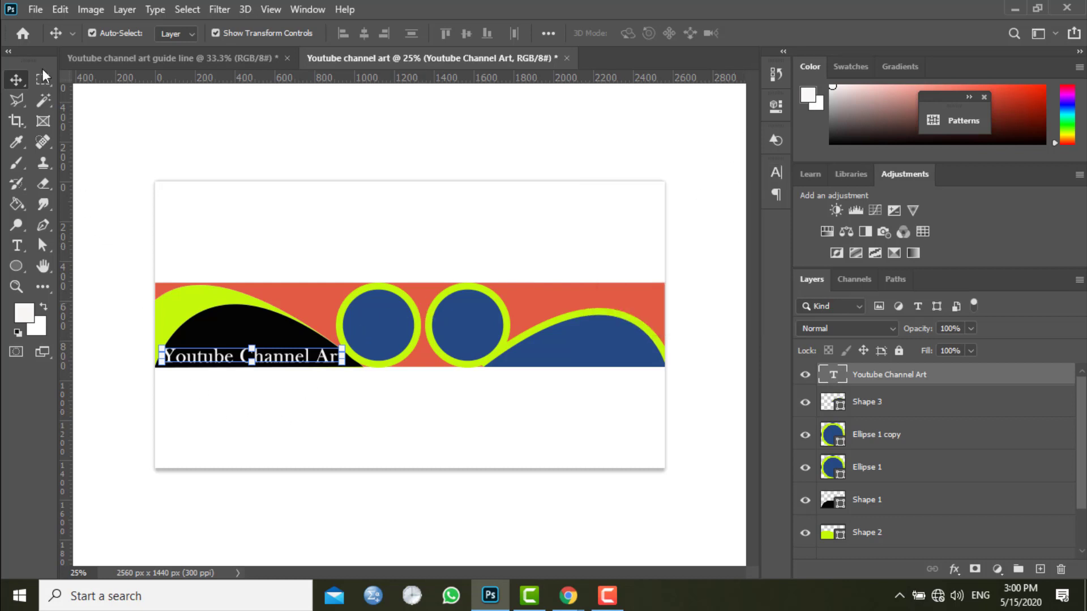
{"action": "left_click", "coordinate": [282, 418]}
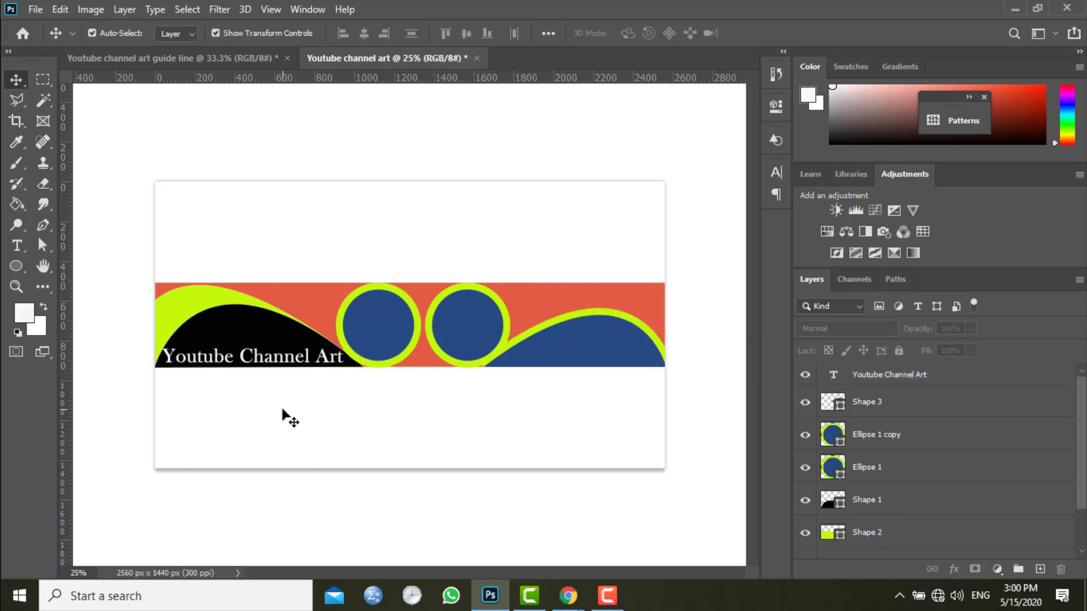
{"action": "left_click", "coordinate": [265, 361]}
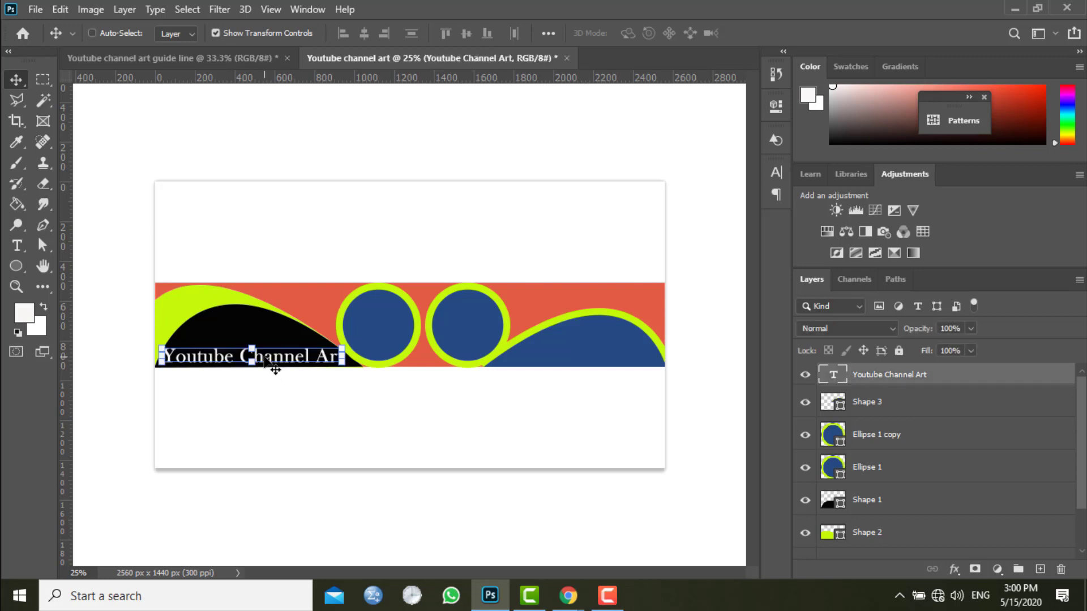
Step: Duplicate the heading, shrink the copy to about 45%, and retype it as 'Make'
{"action": "key", "text": "ctrl+j"}
{"action": "key", "text": "ctrl+t"}
{"action": "mouse_move", "coordinate": [342, 363]}
{"action": "left_mouse_down"}
{"action": "mouse_move", "coordinate": [281, 369]}
{"action": "mouse_move", "coordinate": [271, 336]}
{"action": "left_mouse_up"}
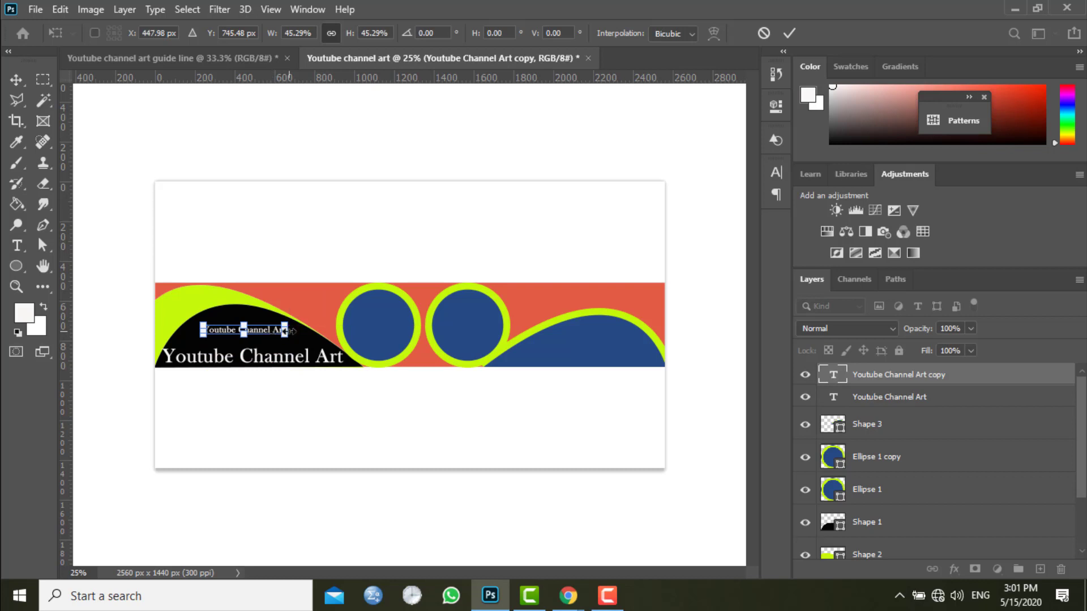
{"action": "key", "text": "Return"}
{"action": "double_click", "coordinate": [833, 374]}
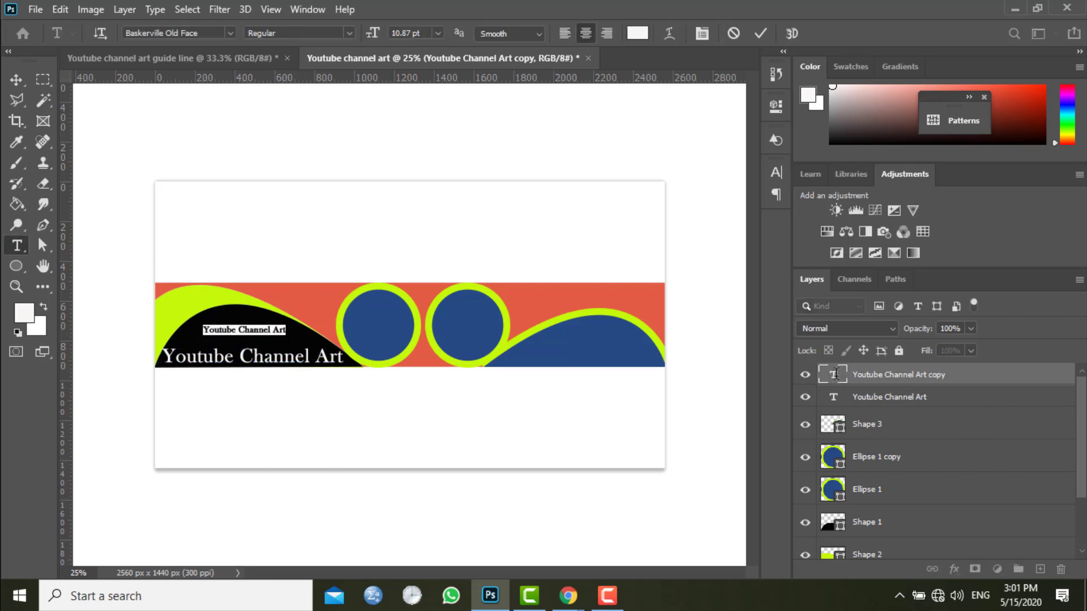
{"action": "type", "text": "Make"}
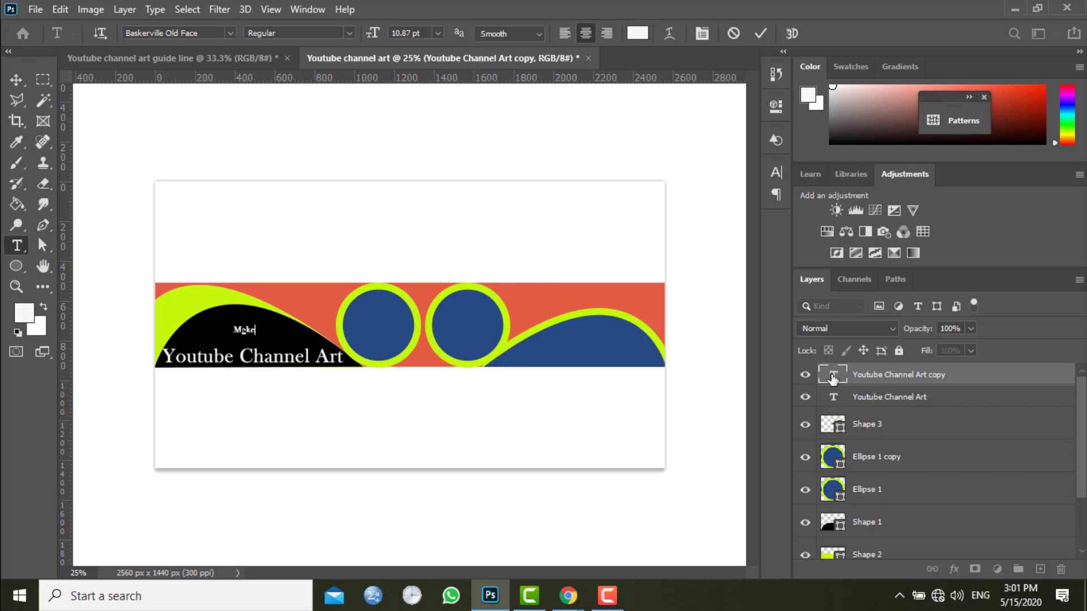
{"action": "key", "text": "ctrl+Return"}
Step: Set the Make text to 30 pt and move it onto the black curve
{"action": "key", "text": "v"}
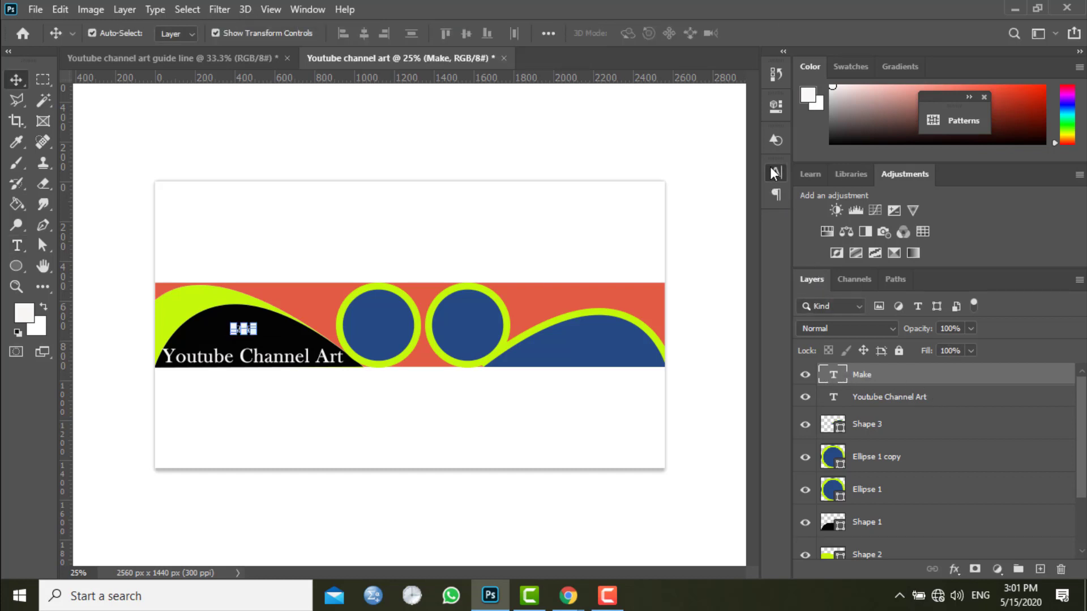
{"action": "left_click", "coordinate": [776, 172]}
{"action": "left_click", "coordinate": [660, 214]}
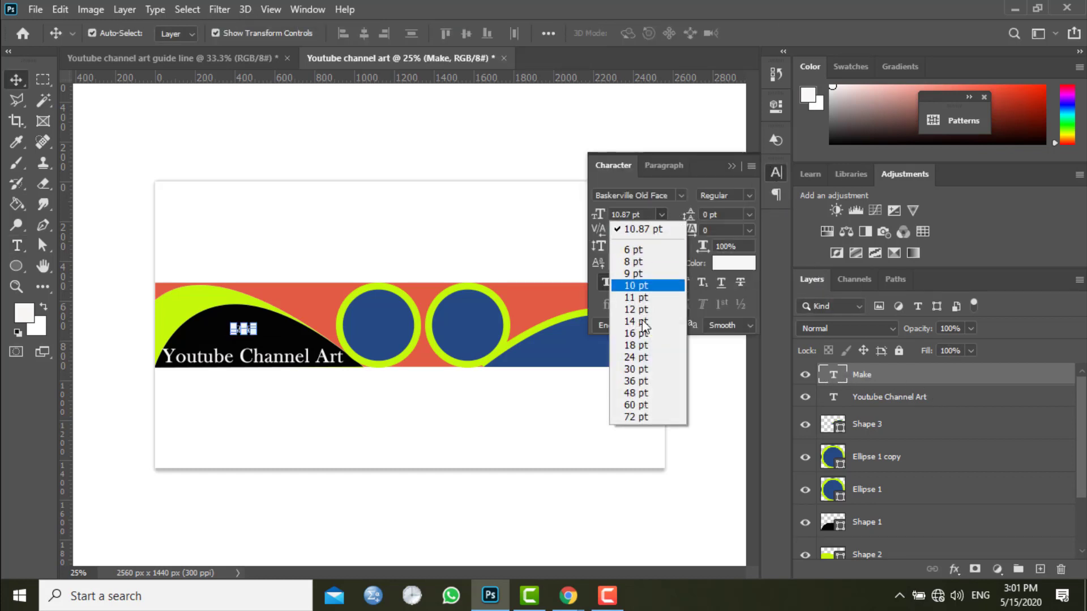
{"action": "left_click", "coordinate": [636, 369]}
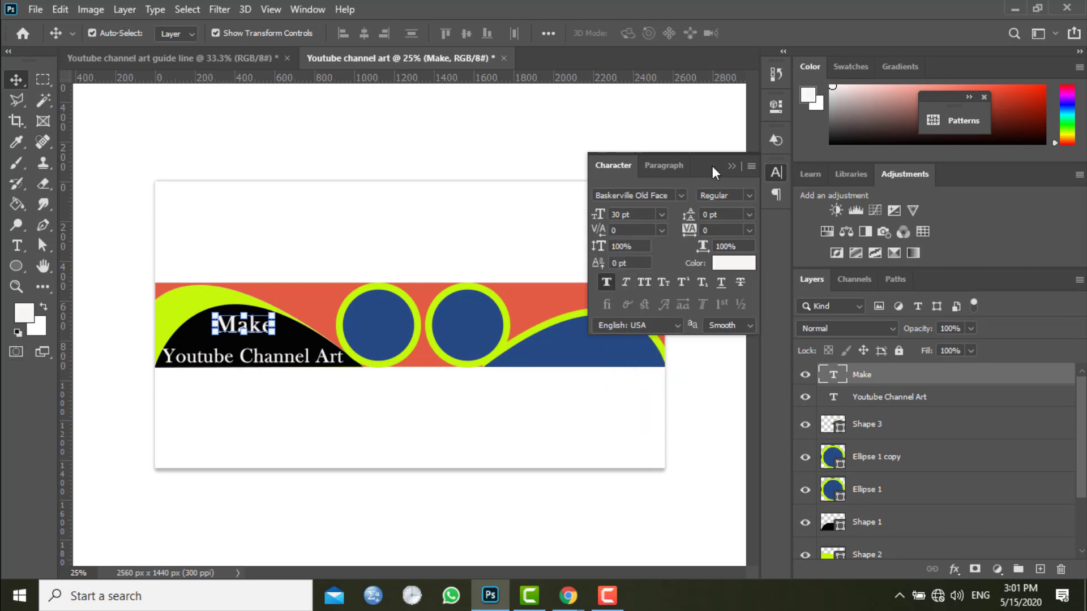
{"action": "left_click", "coordinate": [729, 166]}
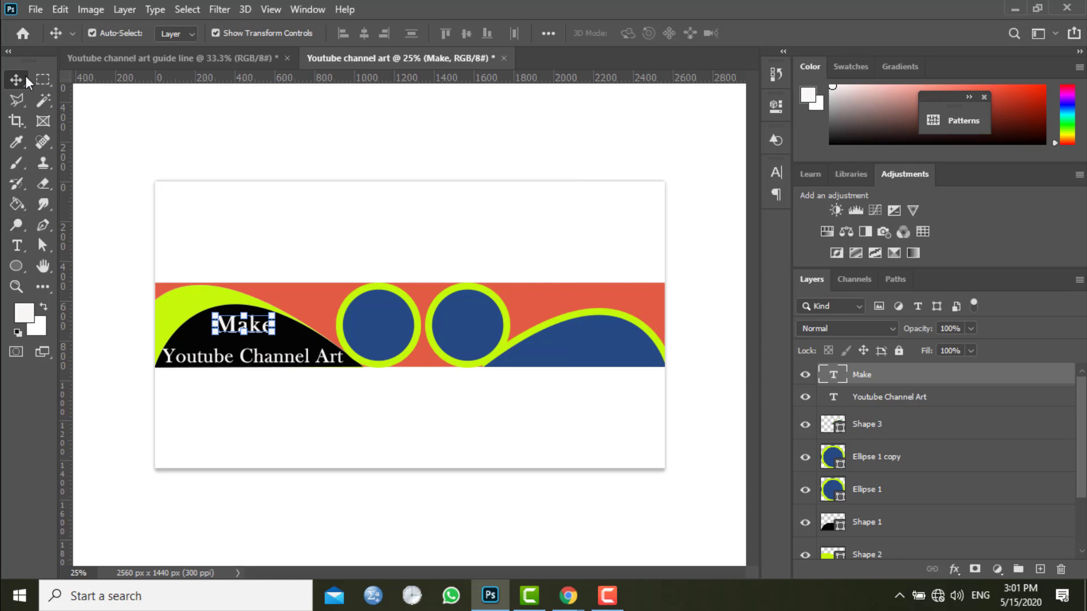
{"action": "left_click_drag", "start_coordinate": [262, 326], "coordinate": [242, 335]}
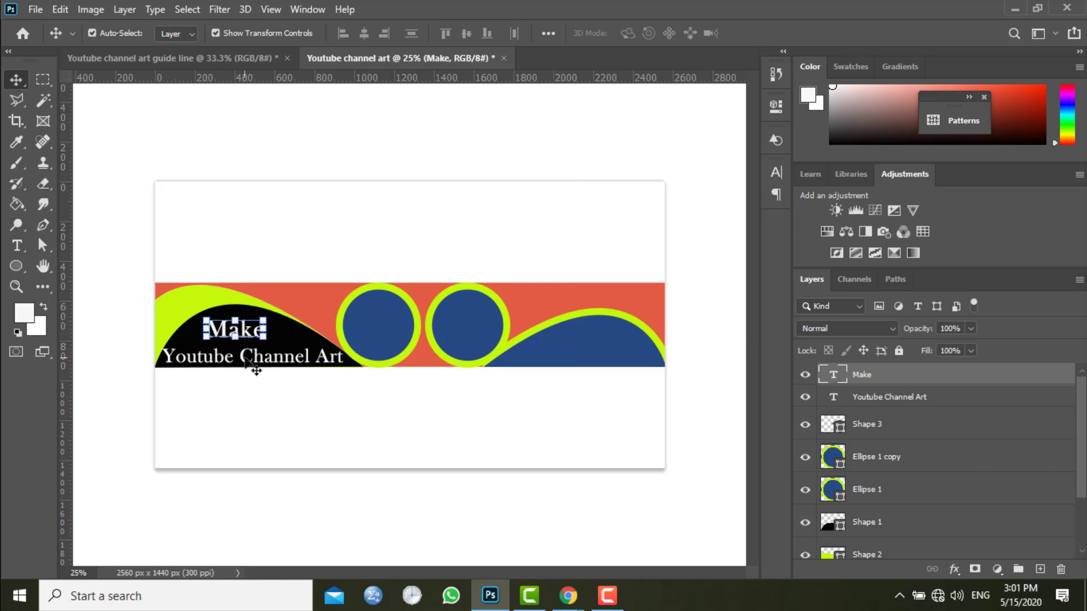
Step: Nudge the Youtube Channel Art line slightly left, up, right and down under Make
{"action": "left_click", "coordinate": [248, 360]}
{"action": "left_click_drag", "start_coordinate": [247, 360], "coordinate": [244, 363]}
{"action": "key", "text": "shift+Up"}
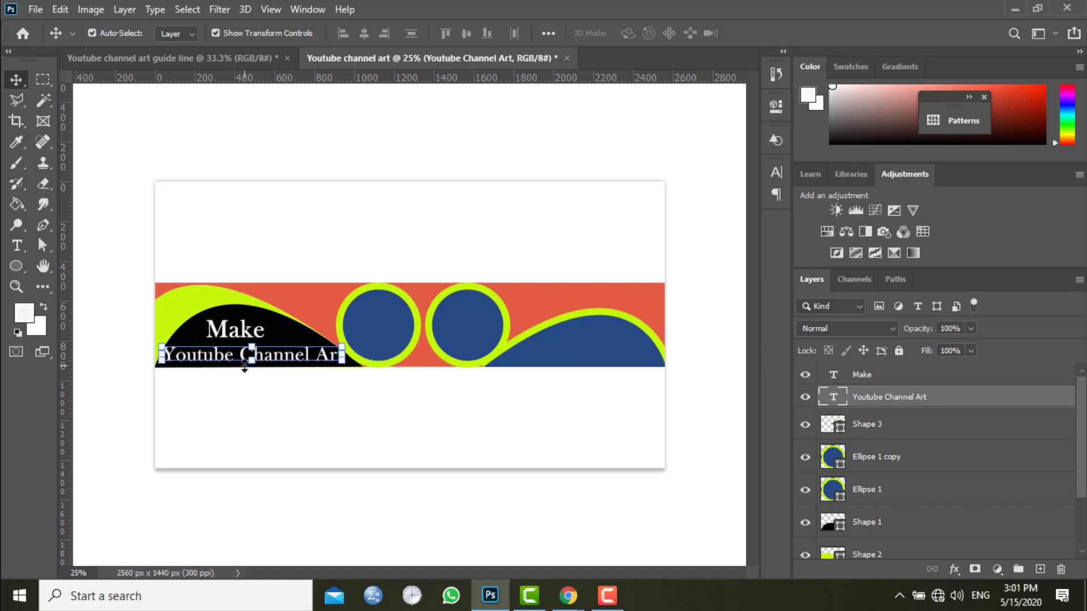
{"action": "key", "text": "shift+Up"}
{"action": "key", "text": "shift+Right"}
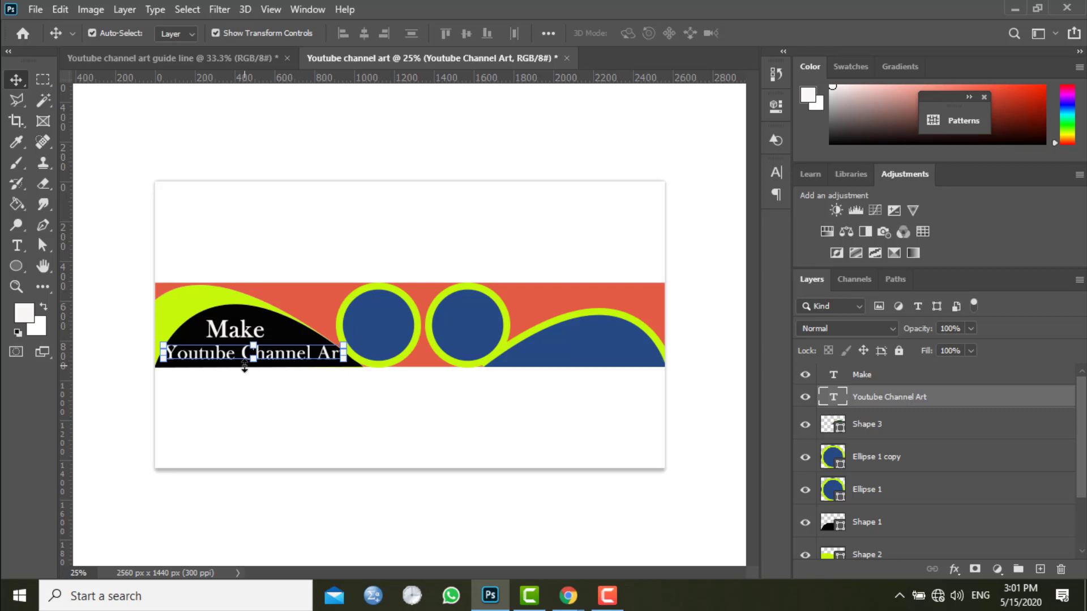
{"action": "left_click", "coordinate": [283, 405]}
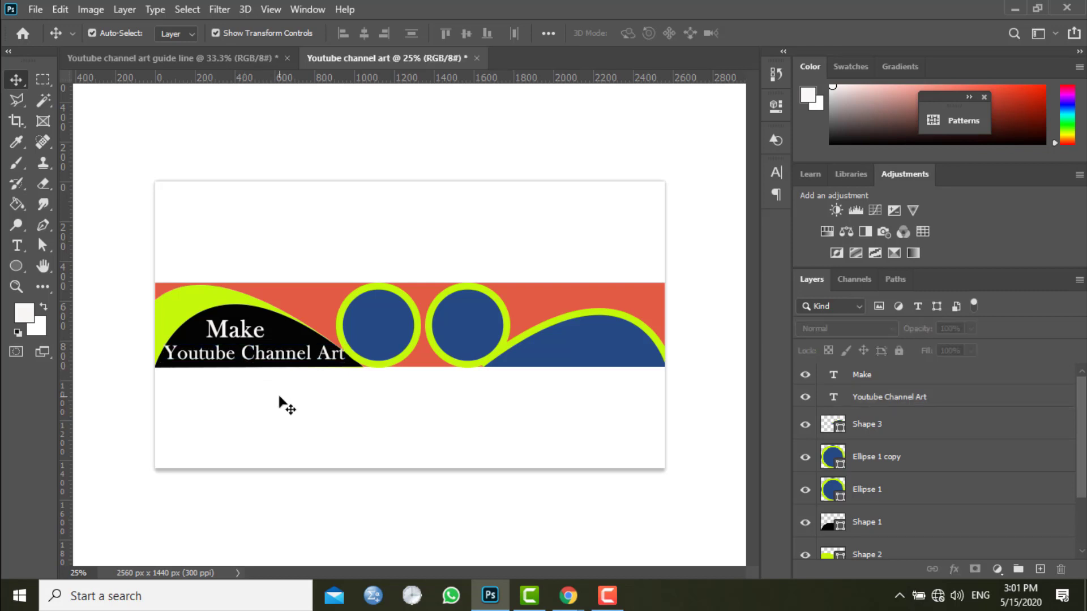
{"action": "left_click", "coordinate": [262, 354]}
{"action": "left_click_drag", "start_coordinate": [262, 348], "coordinate": [261, 349]}
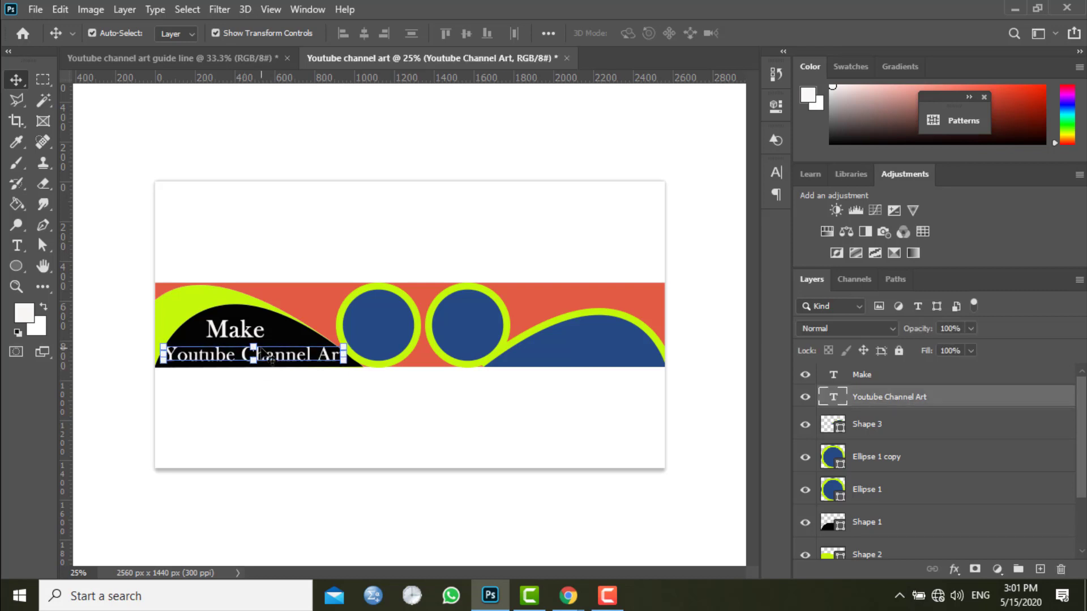
Step: Select Ellipse 1 and drag the baby photo from File Explorer into Photoshop
{"action": "left_click", "coordinate": [311, 423]}
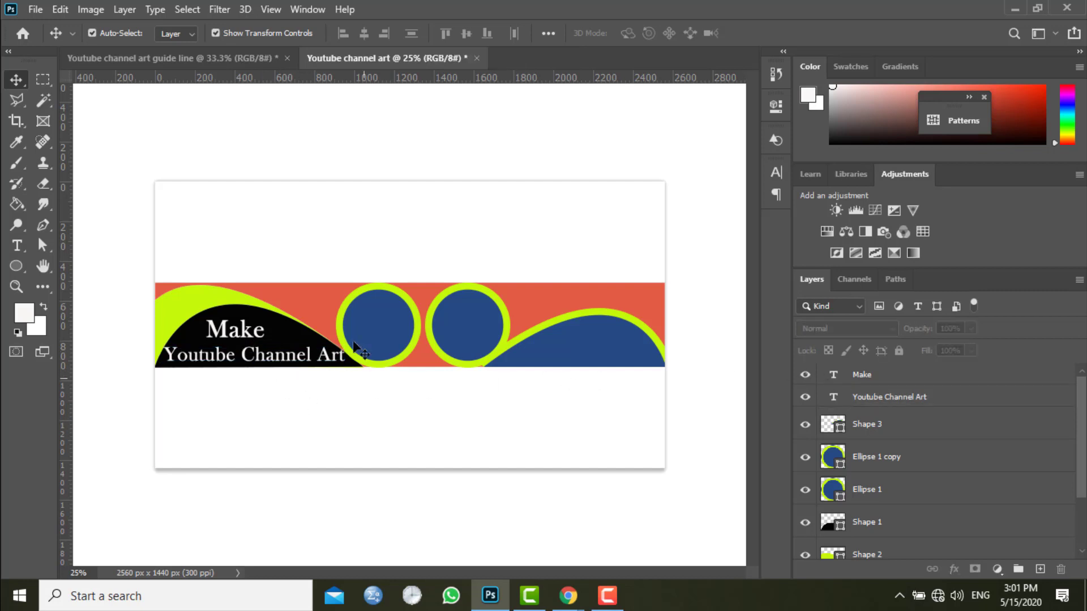
{"action": "left_click", "coordinate": [362, 317]}
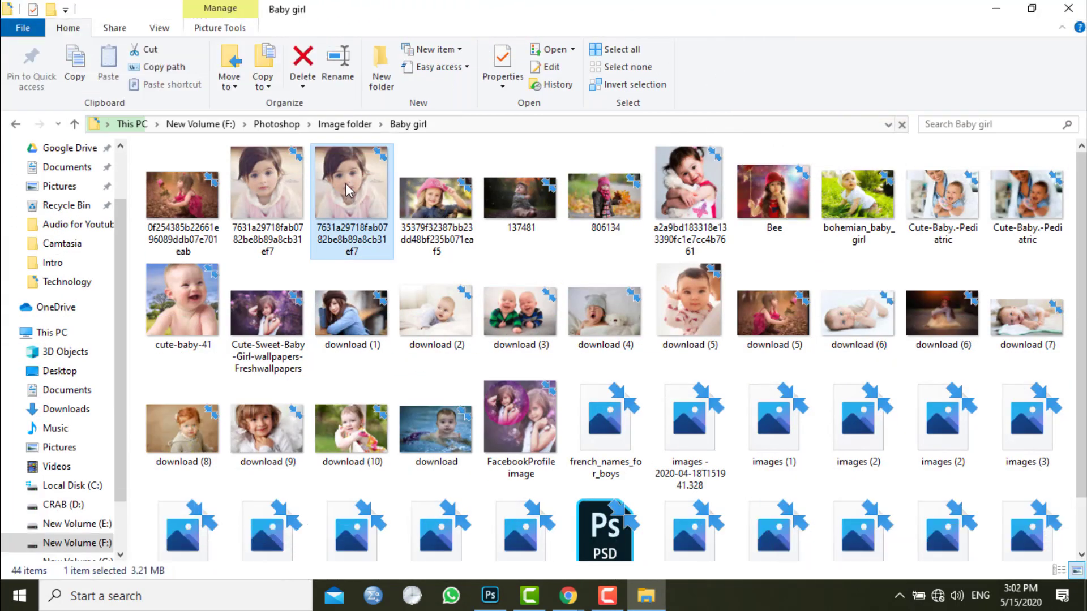
{"action": "mouse_move", "coordinate": [379, 251]}
{"action": "left_mouse_down"}
{"action": "mouse_move", "coordinate": [485, 608]}
{"action": "mouse_move", "coordinate": [437, 414]}
{"action": "left_mouse_up"}
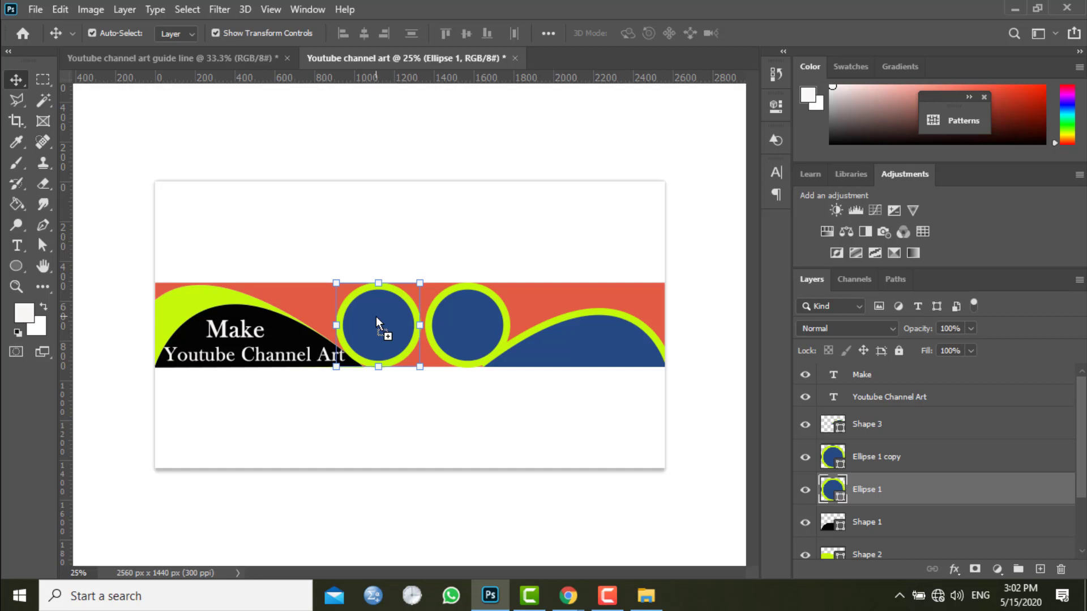
Step: Drop the baby photo onto the canvas and scale it over the first circle
{"action": "left_click_drag", "start_coordinate": [377, 322], "coordinate": [376, 316]}
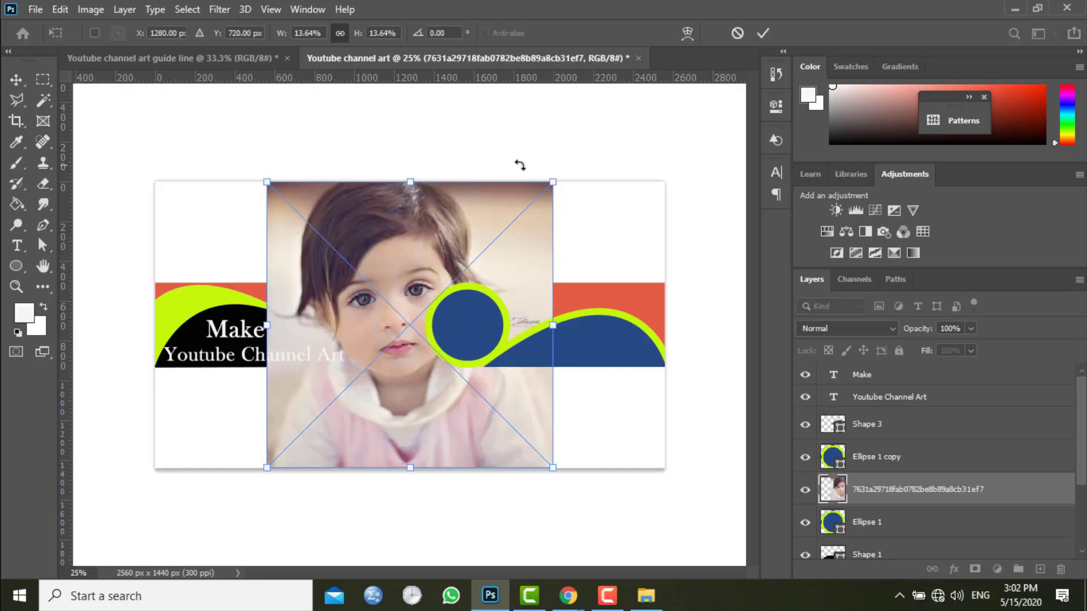
{"action": "left_click_drag", "start_coordinate": [554, 183], "coordinate": [445, 289]}
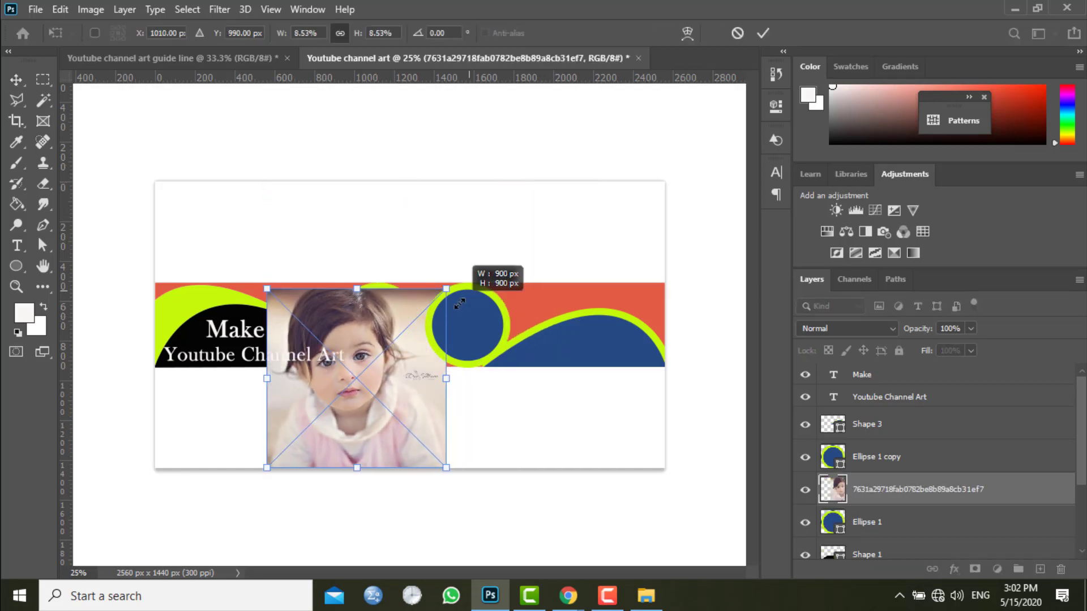
{"action": "left_click_drag", "start_coordinate": [264, 468], "coordinate": [330, 405]}
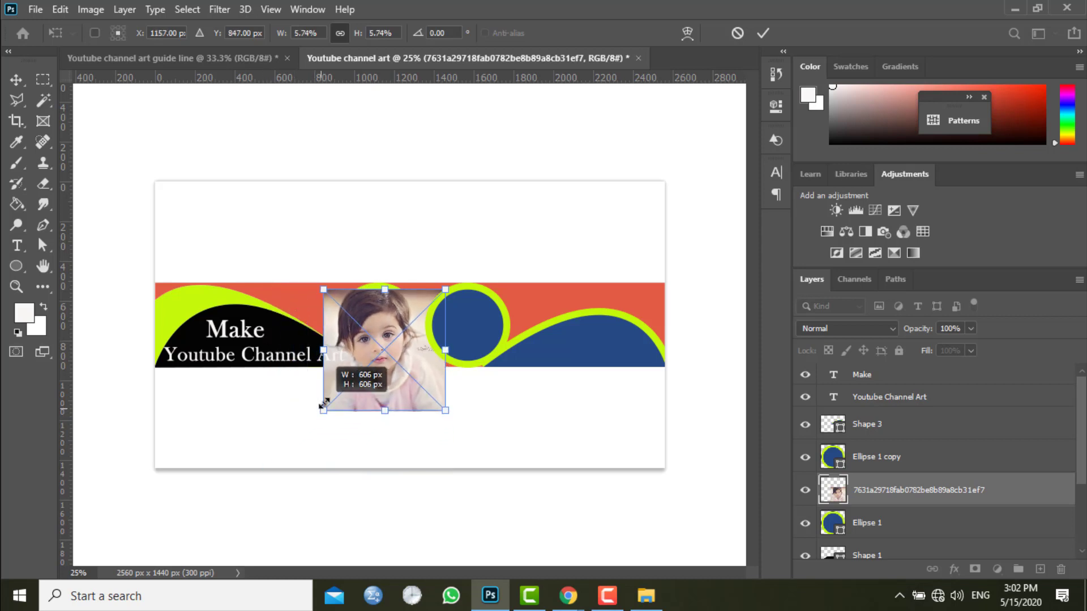
{"action": "left_click_drag", "start_coordinate": [384, 327], "coordinate": [389, 310]}
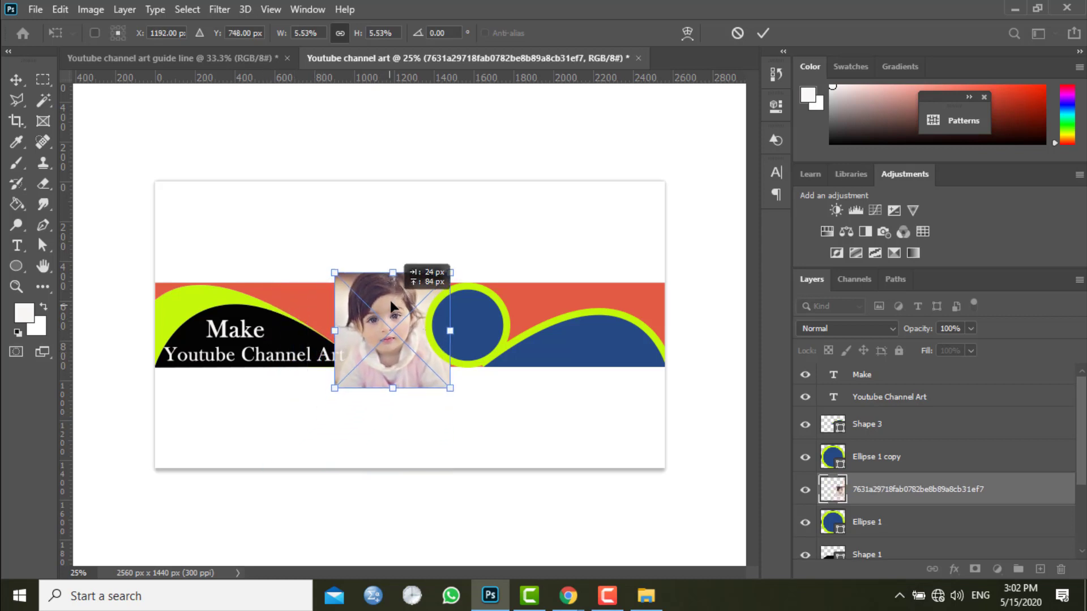
{"action": "left_click", "coordinate": [863, 524]}
Step: Clip the baby photo to the first circle and centre it with arrow nudges
{"action": "left_click", "coordinate": [869, 491]}
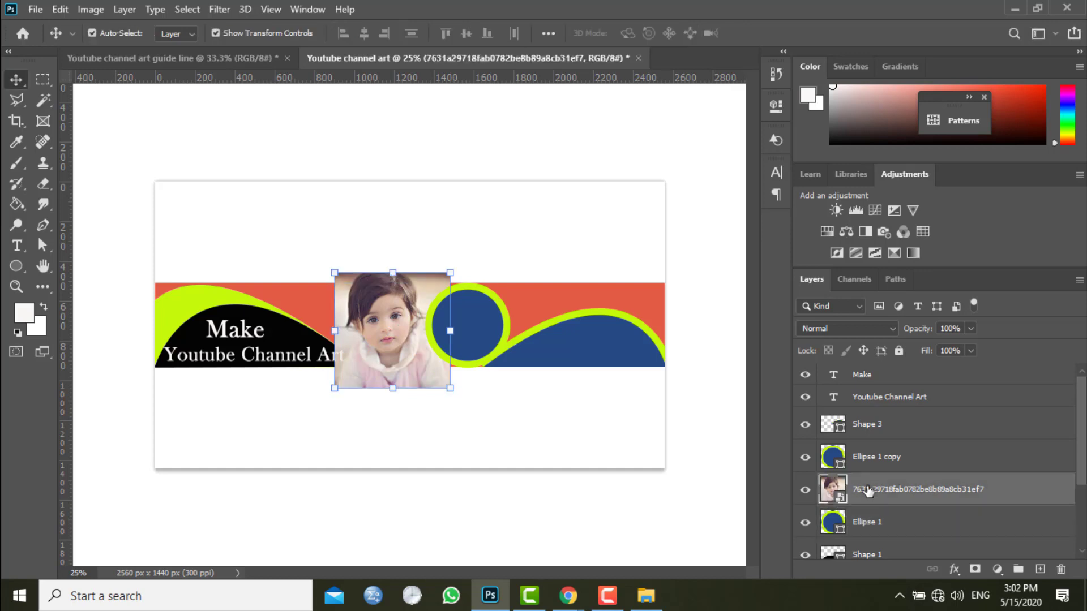
{"action": "right_click", "coordinate": [869, 491]}
{"action": "left_click", "coordinate": [697, 361]}
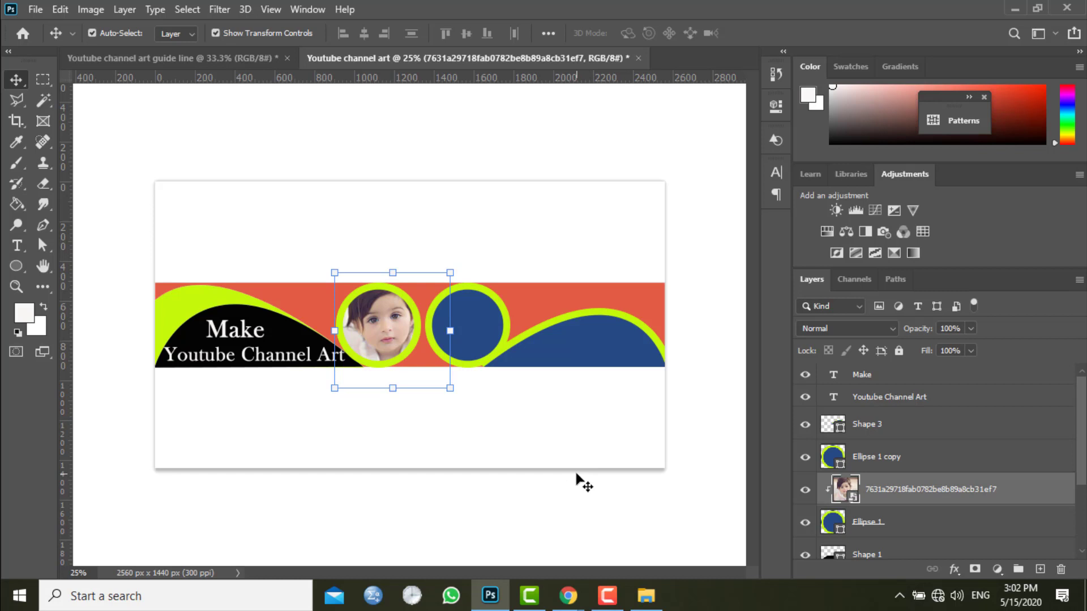
{"action": "key", "text": "shift+Down"}
{"action": "key", "text": "shift+Down"}
{"action": "key", "text": "shift+Down"}
{"action": "key", "text": "shift+Down"}
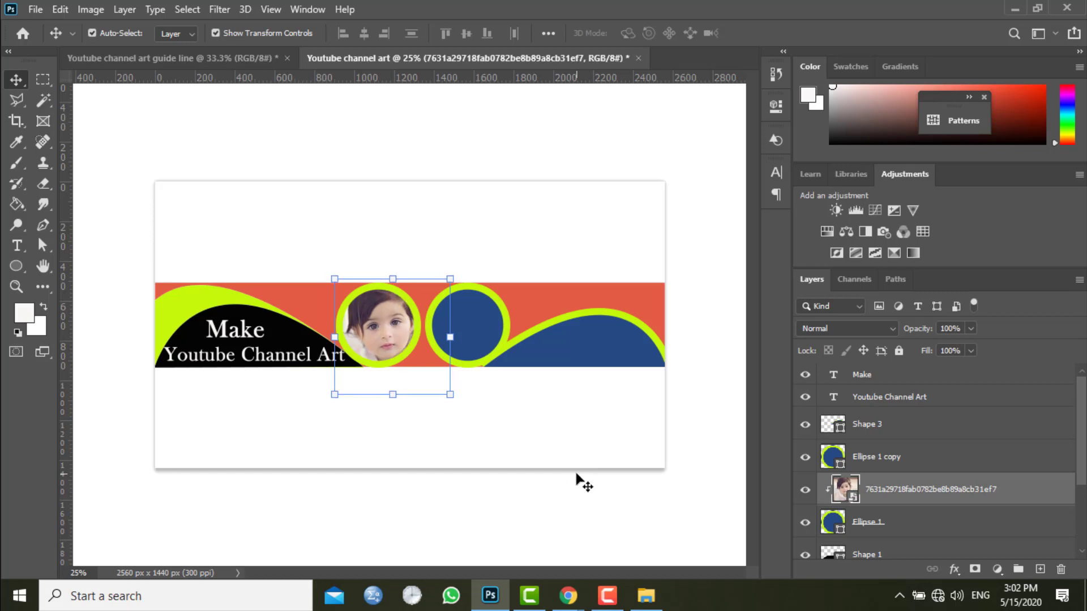
{"action": "key", "text": "shift+Left"}
{"action": "key", "text": "shift+Left"}
{"action": "key", "text": "shift+Down"}
{"action": "key", "text": "shift+Down"}
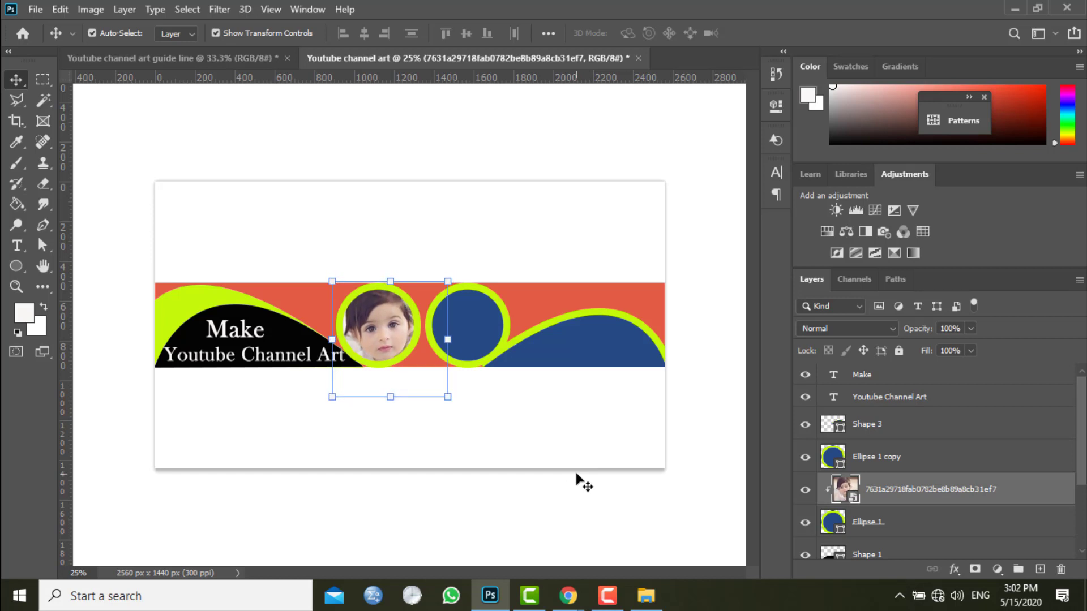
{"action": "key", "text": "shift+Left"}
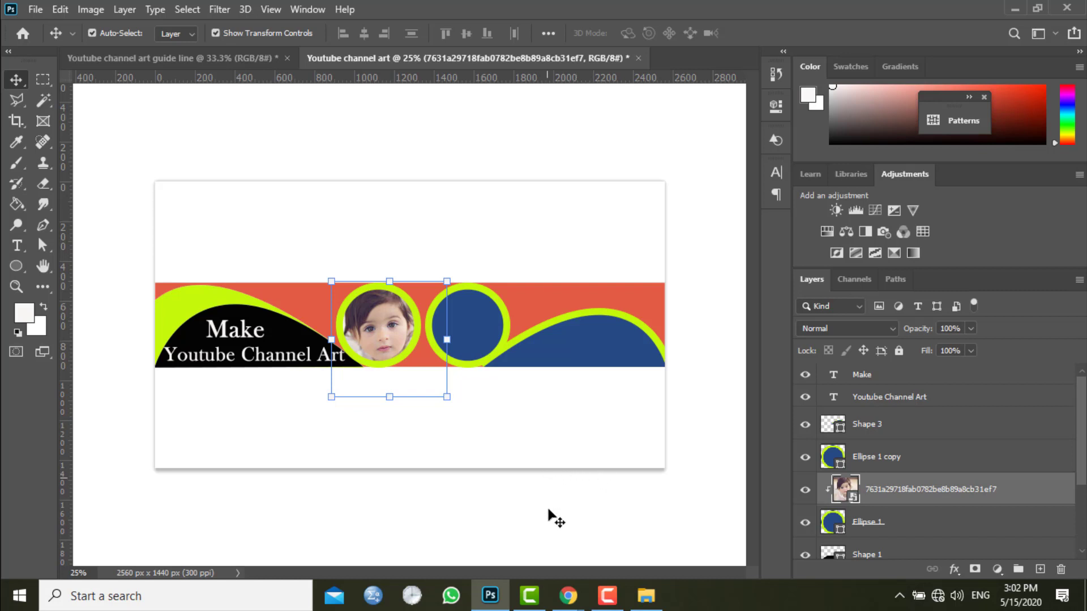
{"action": "left_click", "coordinate": [549, 511]}
Step: Drag the spring-flowers iris image from the flowers folder onto the channel art
{"action": "left_click", "coordinate": [645, 595]}
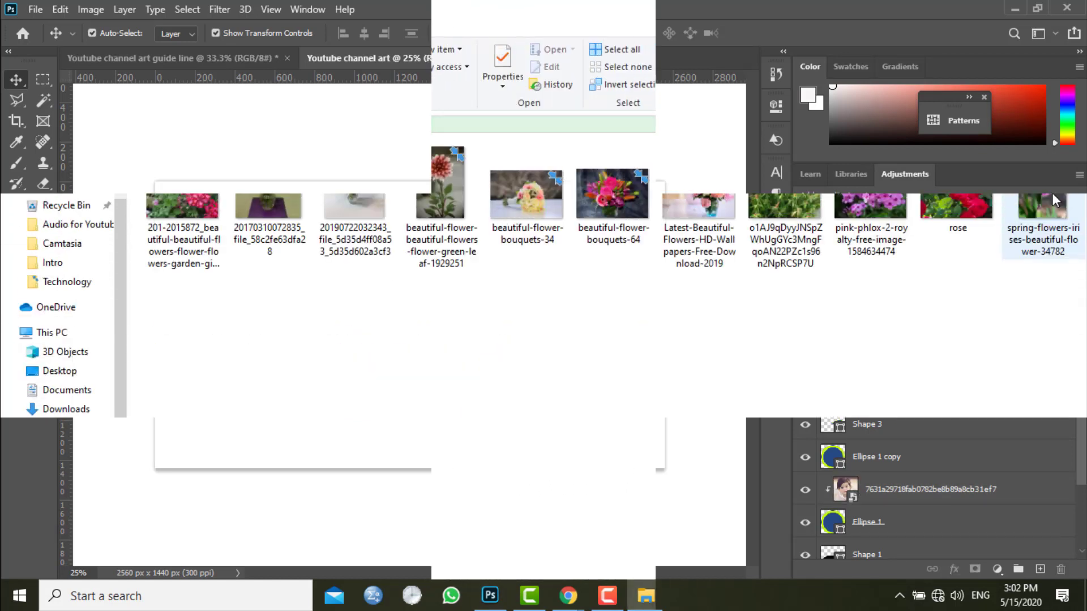
{"action": "mouse_move", "coordinate": [1051, 192]}
{"action": "left_mouse_down"}
{"action": "mouse_move", "coordinate": [681, 505]}
{"action": "mouse_move", "coordinate": [465, 339]}
{"action": "mouse_move", "coordinate": [465, 324]}
{"action": "left_mouse_up"}
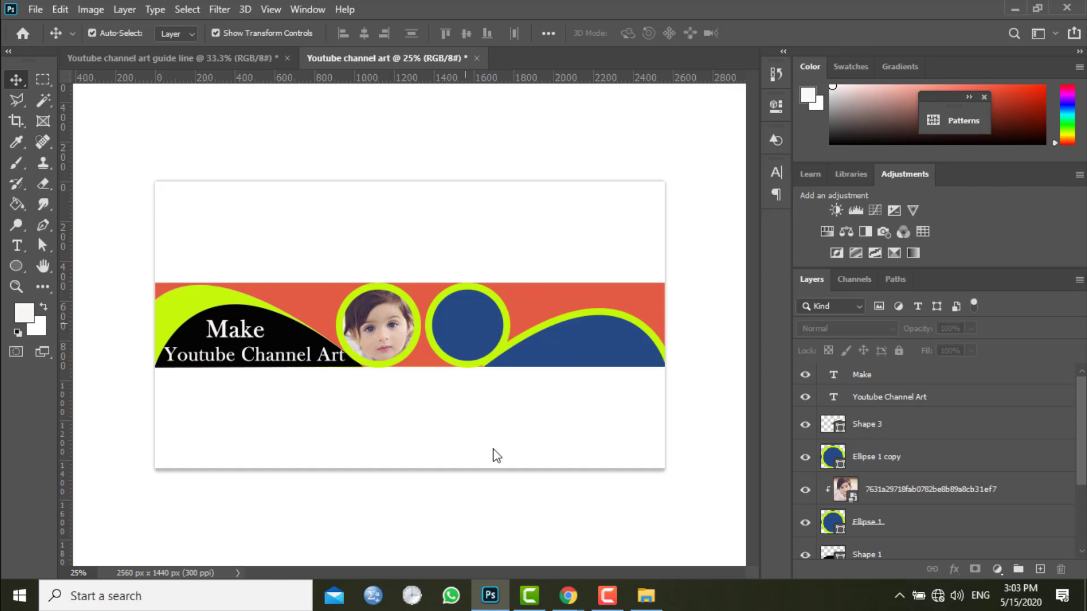
{"action": "left_click", "coordinate": [645, 597]}
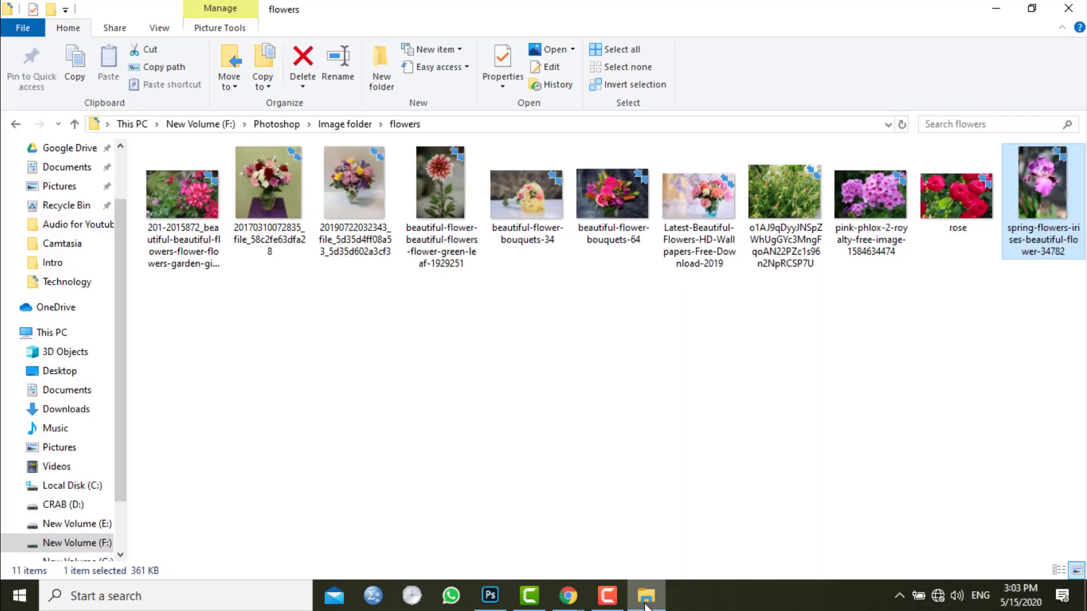
{"action": "left_click", "coordinate": [646, 601]}
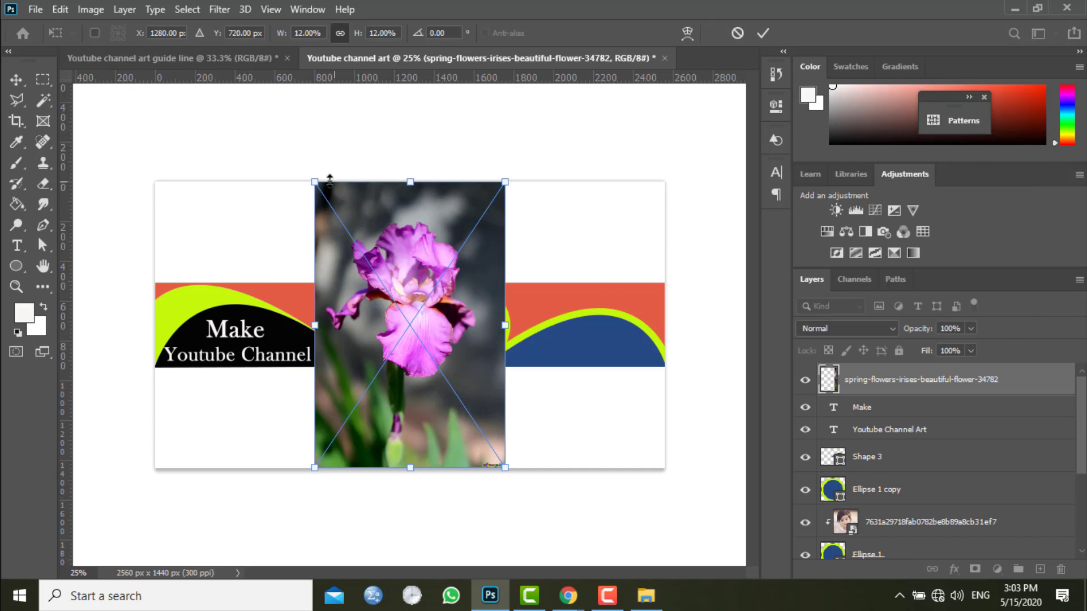
Step: Shrink the iris photo and move its layer between Shape 3 and Ellipse 1 copy for clipping
{"action": "left_click_drag", "start_coordinate": [314, 180], "coordinate": [380, 279]}
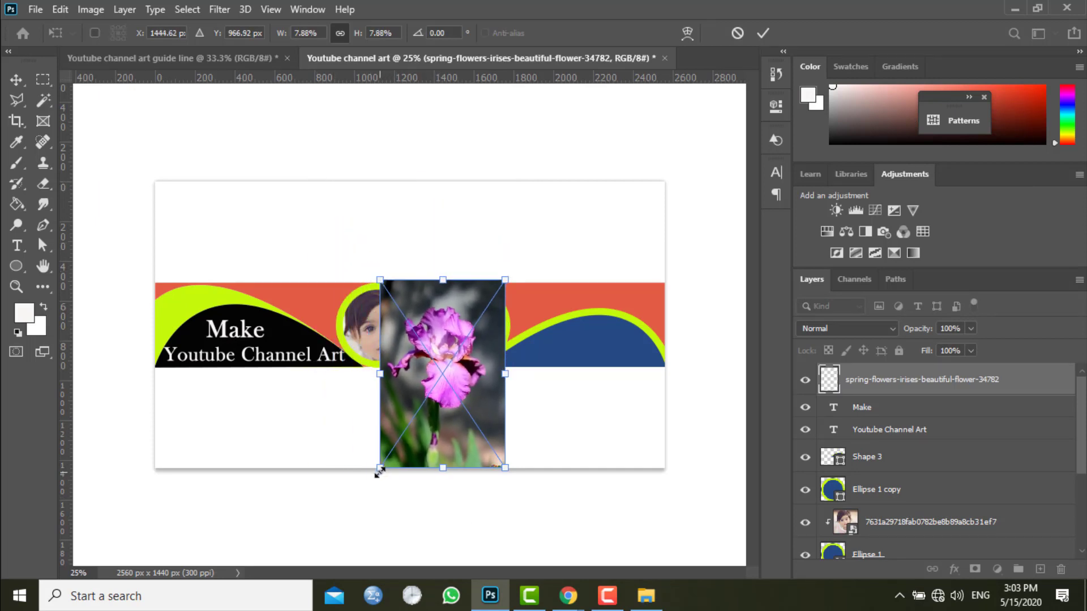
{"action": "mouse_move", "coordinate": [385, 458]}
{"action": "left_mouse_down"}
{"action": "mouse_move", "coordinate": [422, 379]}
{"action": "mouse_move", "coordinate": [416, 387]}
{"action": "left_mouse_up"}
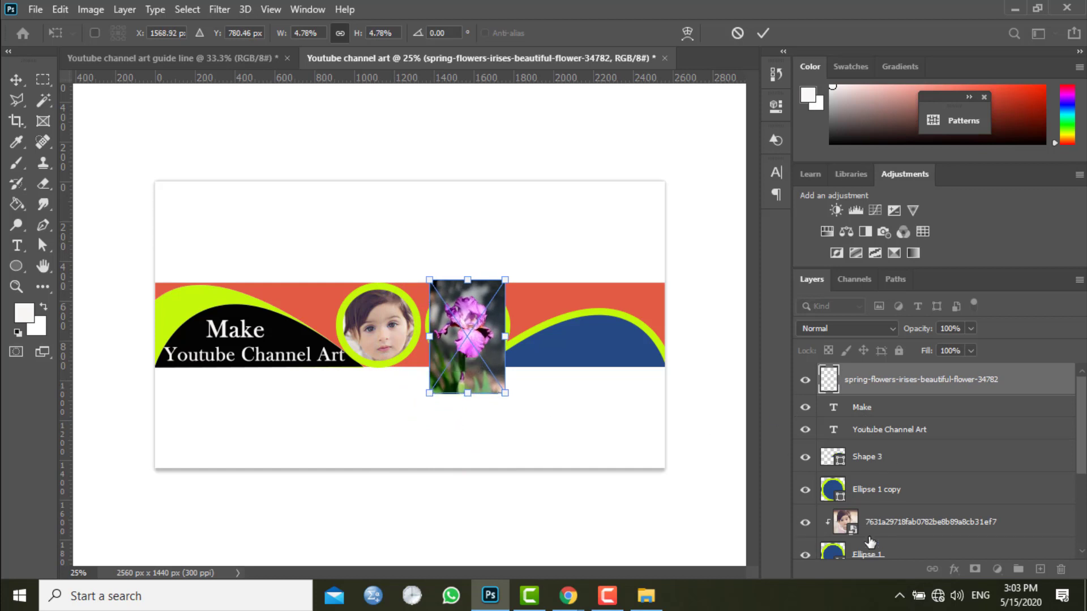
{"action": "key", "text": "Return"}
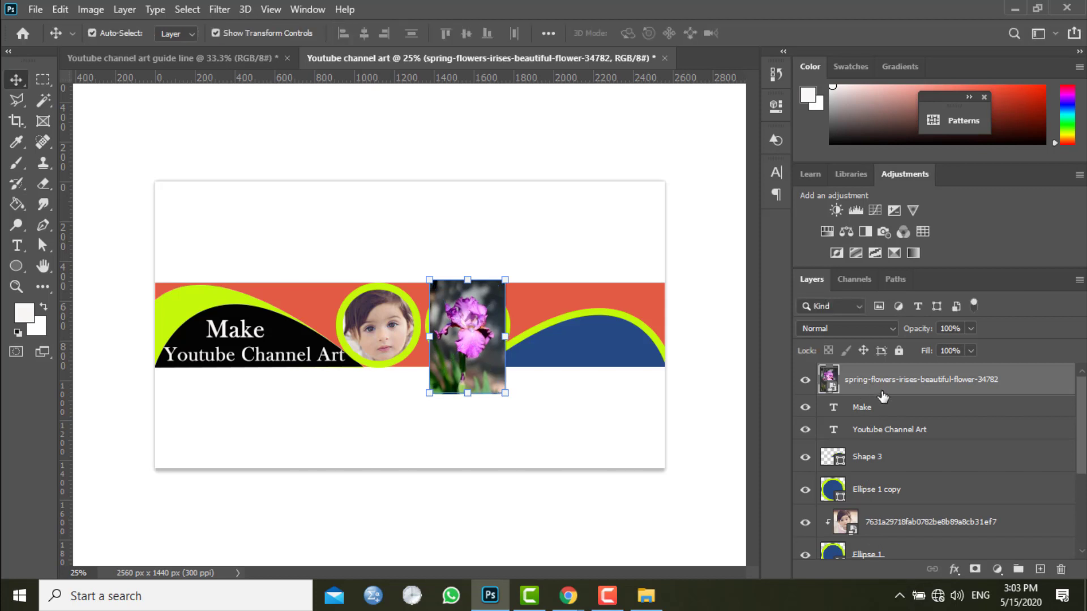
{"action": "left_click_drag", "start_coordinate": [870, 385], "coordinate": [870, 487]}
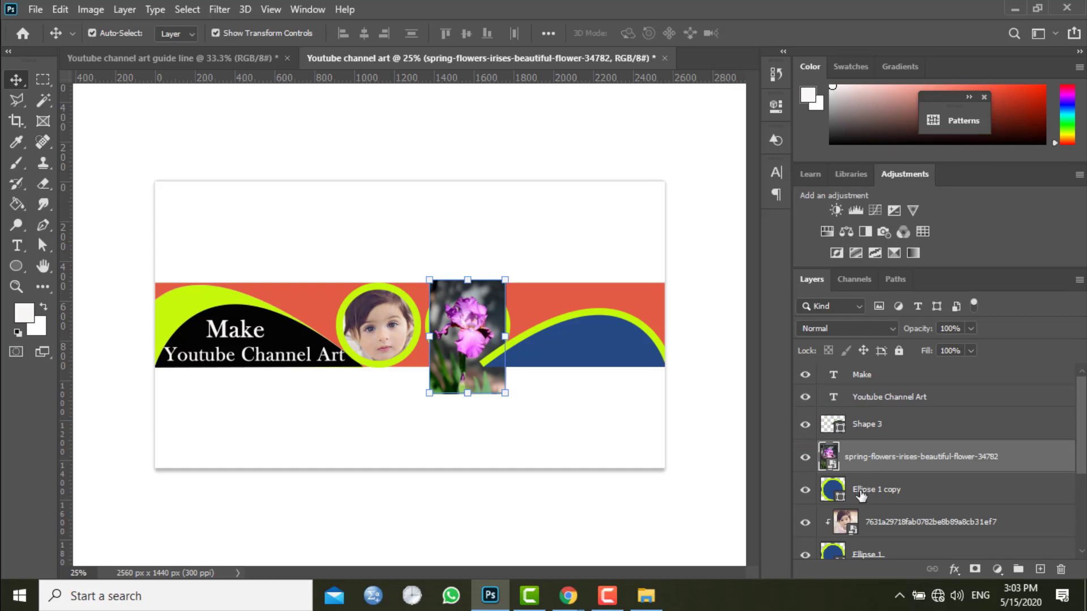
{"action": "right_click", "coordinate": [860, 496]}
{"action": "key", "text": "Escape"}
{"action": "right_click", "coordinate": [851, 461]}
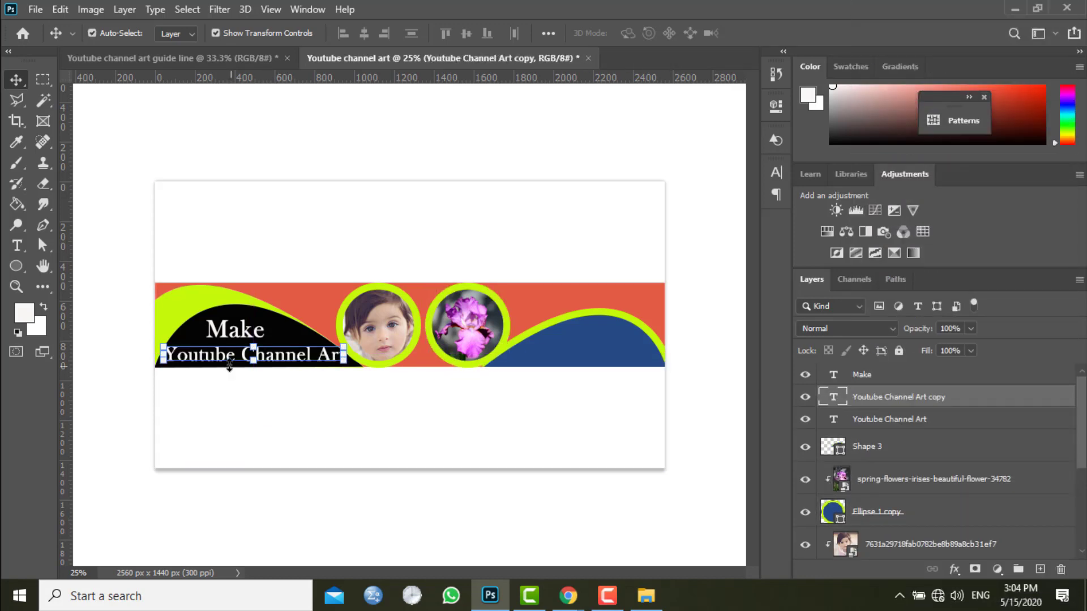
Step: Move the heading copy onto the navy wave and retype it as 14 pt 'Dixhan BD.Com'
{"action": "left_click_drag", "start_coordinate": [234, 359], "coordinate": [558, 360]}
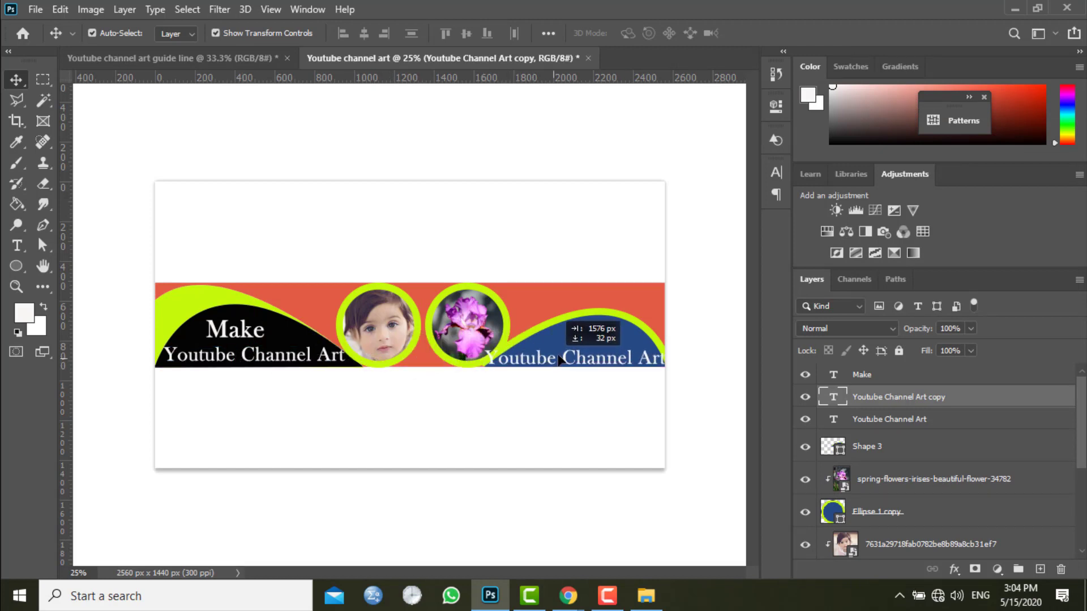
{"action": "left_click_drag", "start_coordinate": [559, 361], "coordinate": [552, 357]}
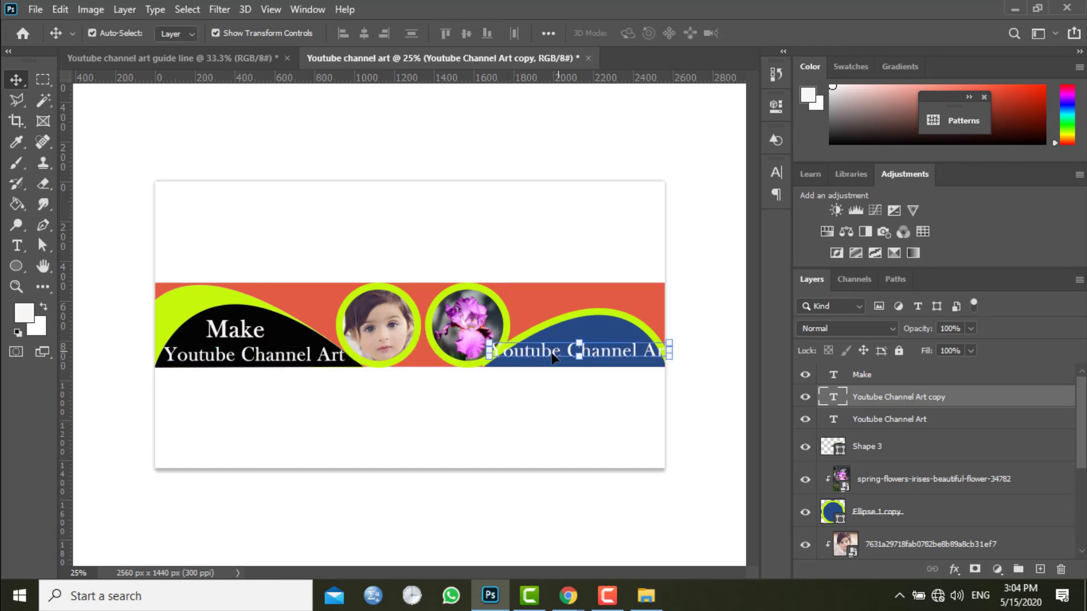
{"action": "double_click", "coordinate": [831, 397]}
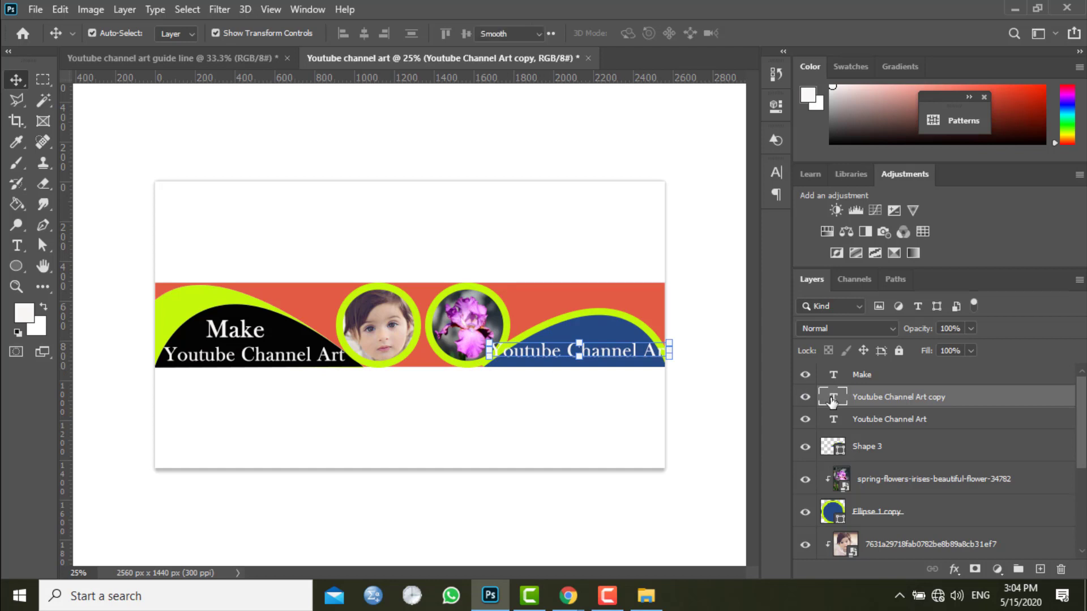
{"action": "left_click", "coordinate": [774, 171]}
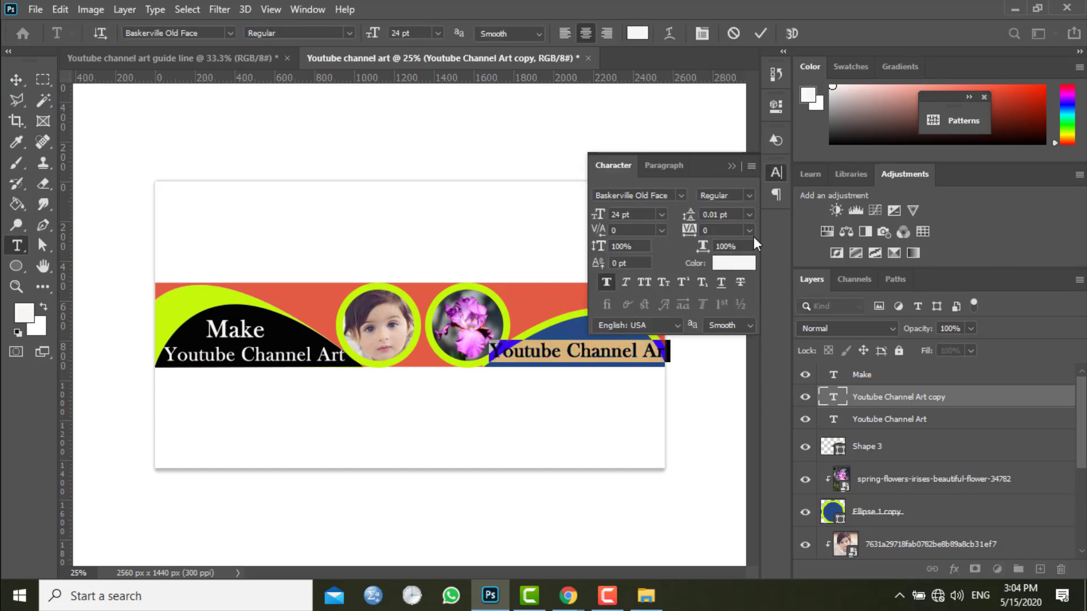
{"action": "left_click", "coordinate": [660, 215]}
{"action": "left_click", "coordinate": [638, 323]}
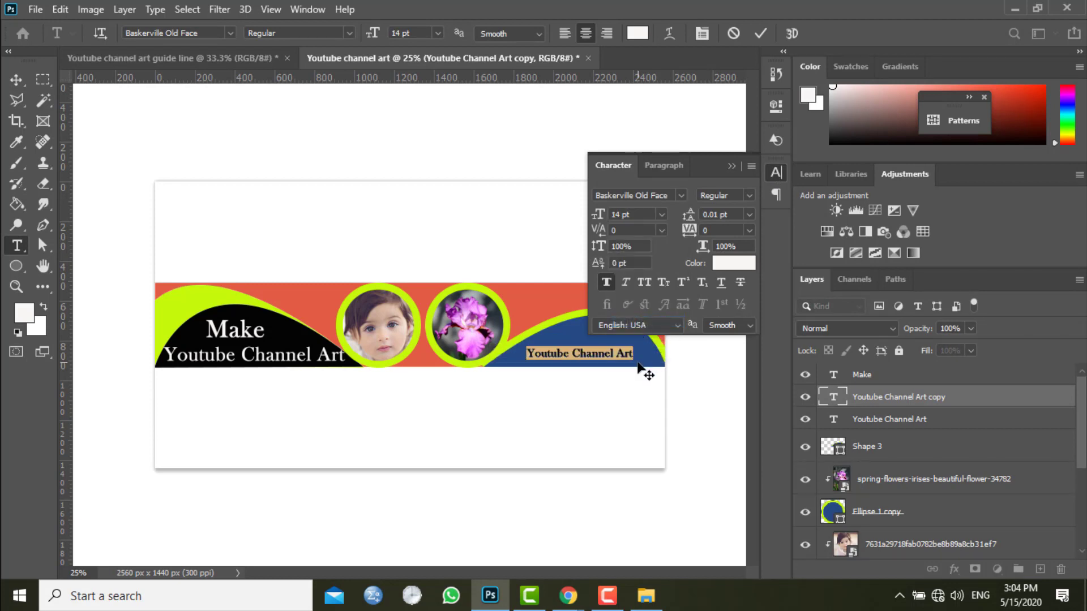
{"action": "type", "text": "D"}
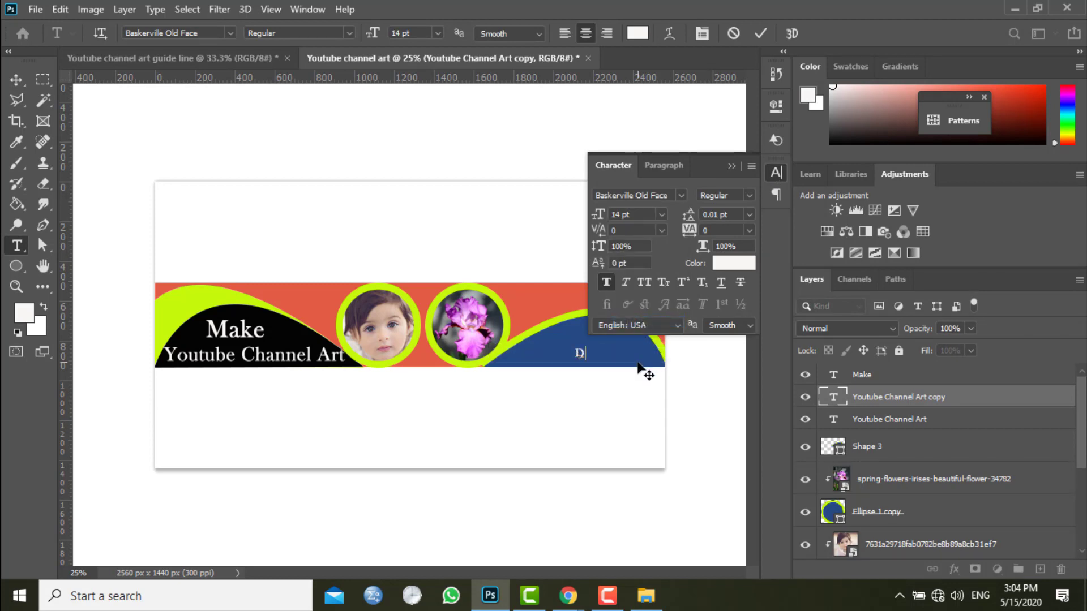
{"action": "type", "text": "ixhan"}
{"action": "type", "text": " BD."}
{"action": "type", "text": "Com"}
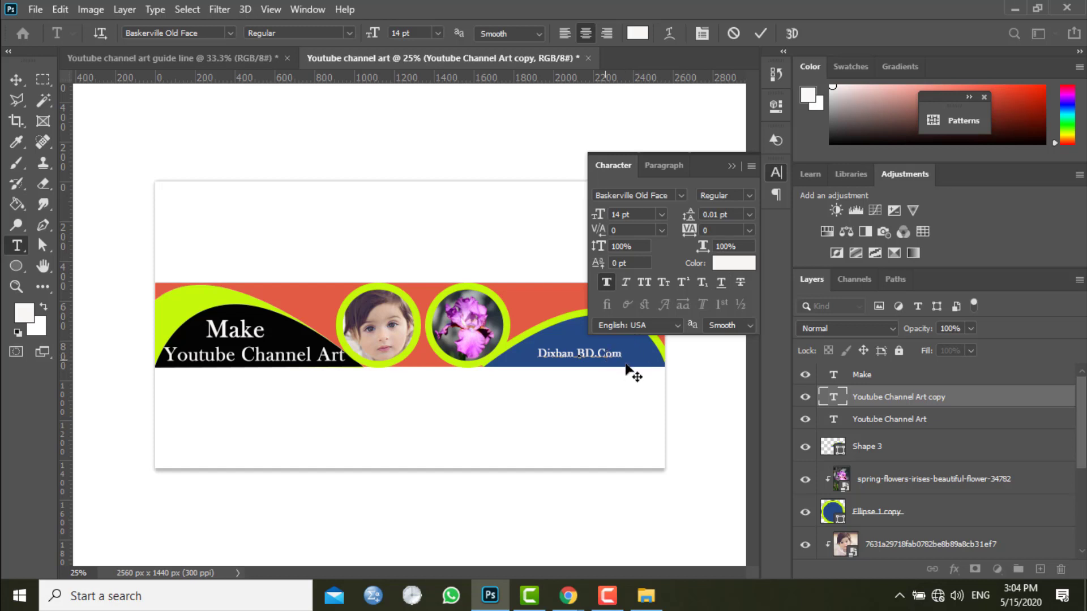
{"action": "left_click", "coordinate": [731, 166]}
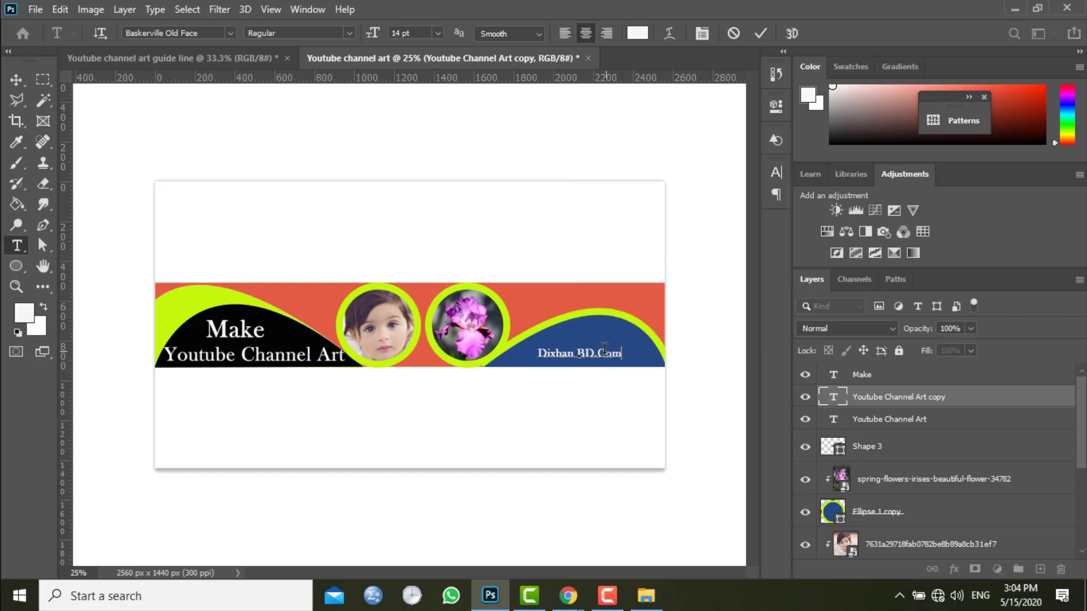
Step: Set the Dixban BD.Com text to 24 pt so it spans the navy wave
{"action": "left_click", "coordinate": [16, 79]}
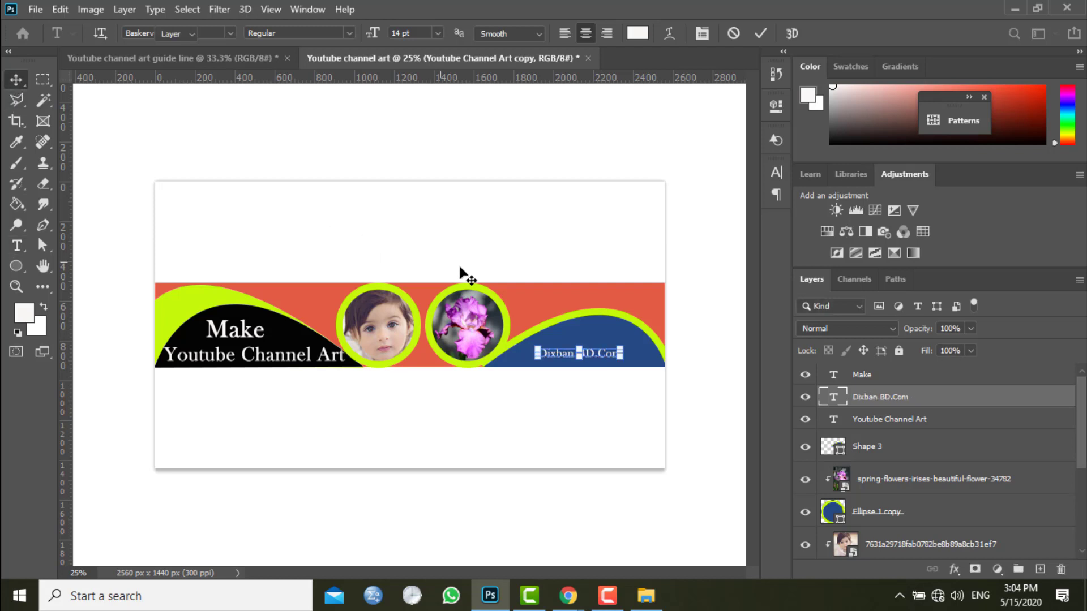
{"action": "left_click", "coordinate": [775, 172]}
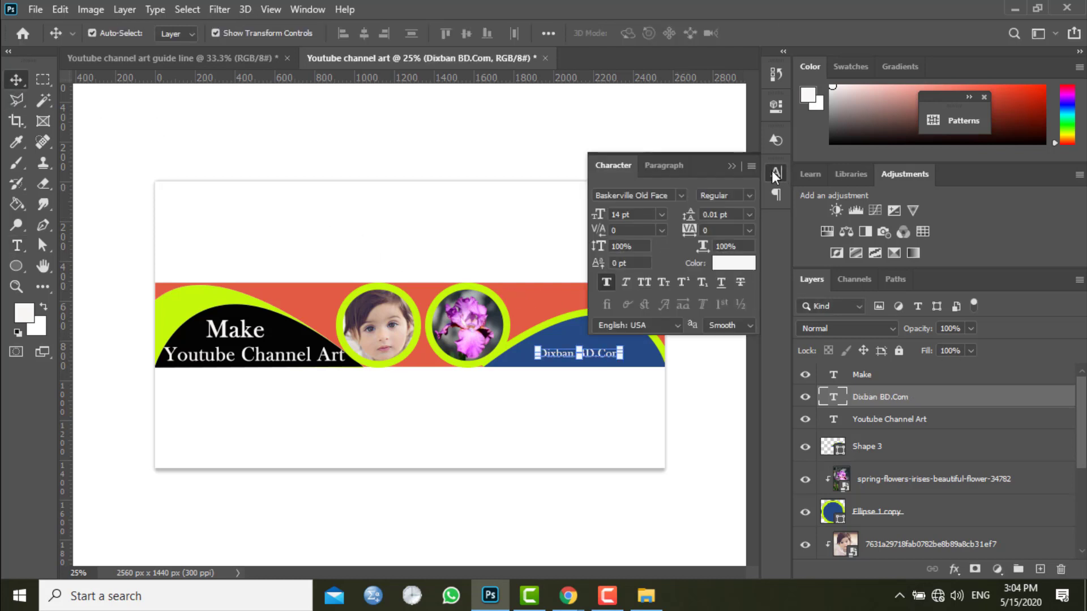
{"action": "left_click", "coordinate": [682, 195]}
{"action": "left_click", "coordinate": [683, 195]}
{"action": "left_click", "coordinate": [662, 214]}
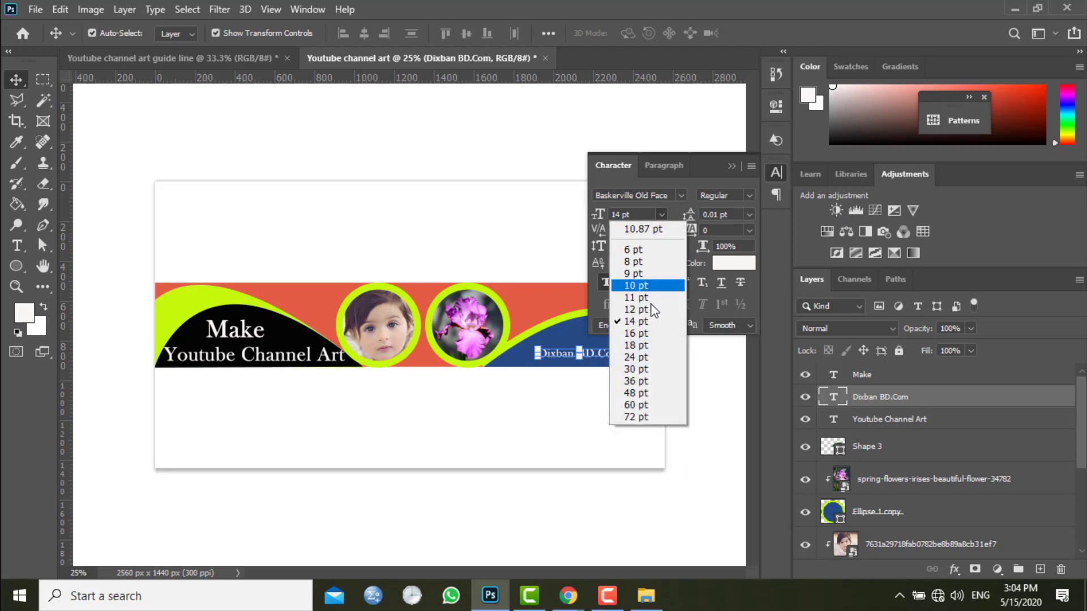
{"action": "left_click", "coordinate": [635, 345]}
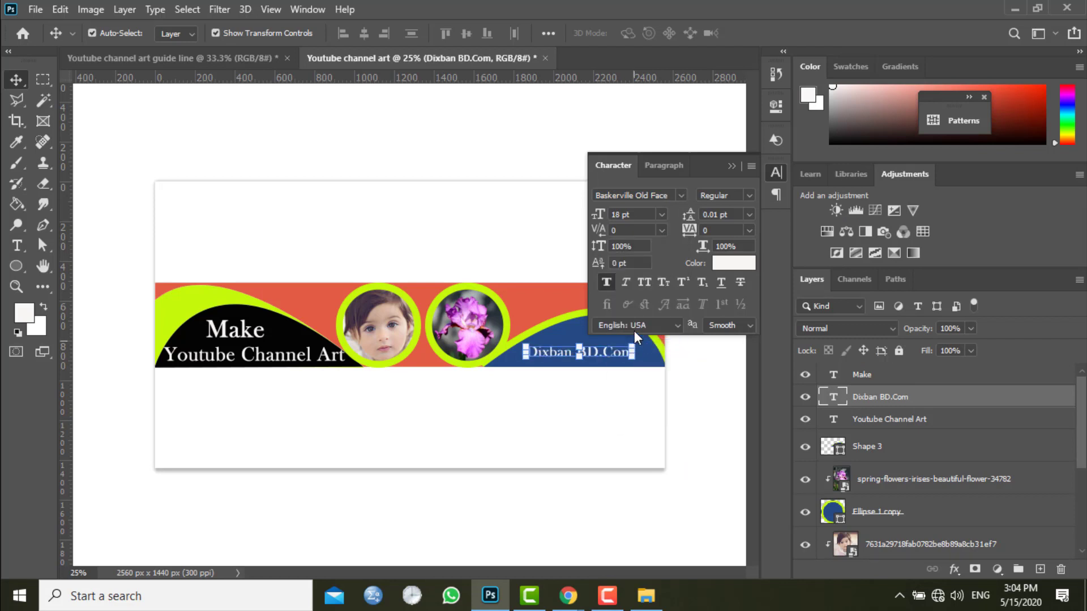
{"action": "left_click", "coordinate": [662, 214]}
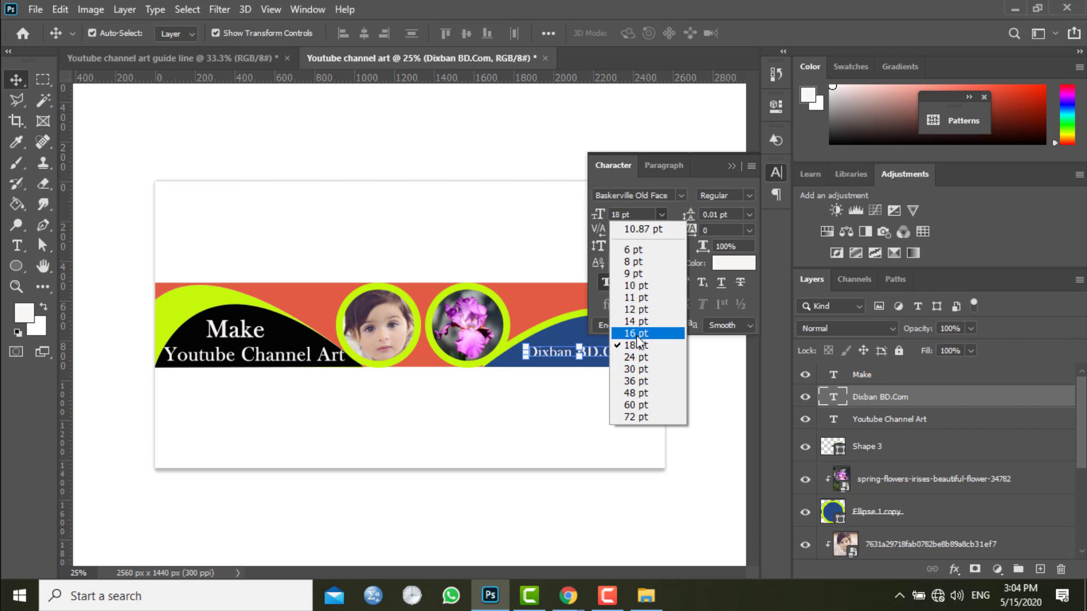
{"action": "left_click", "coordinate": [634, 352]}
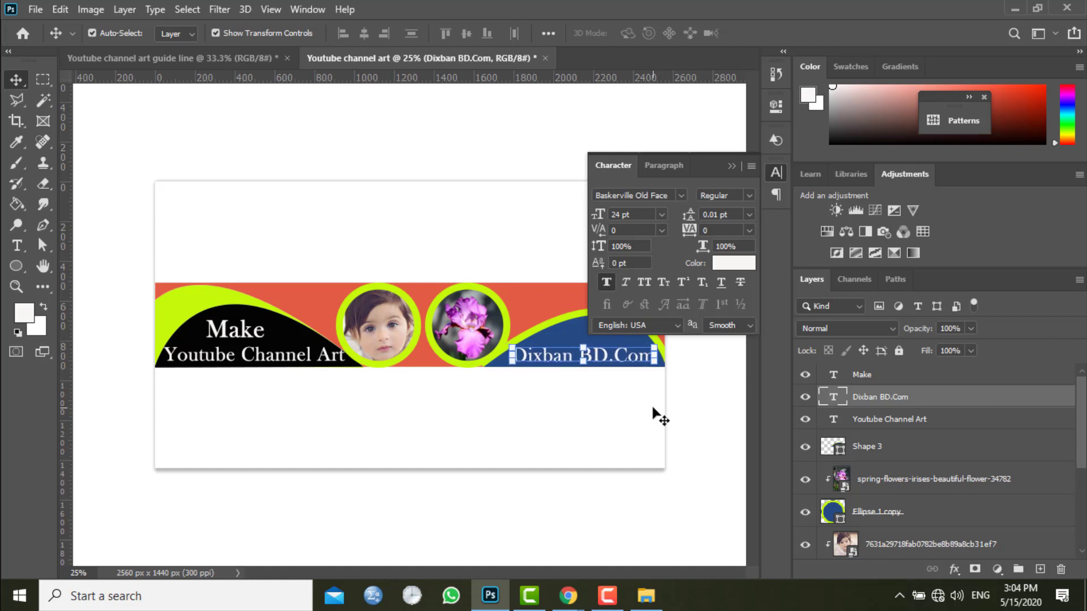
{"action": "left_click", "coordinate": [738, 165]}
{"action": "left_click", "coordinate": [593, 400]}
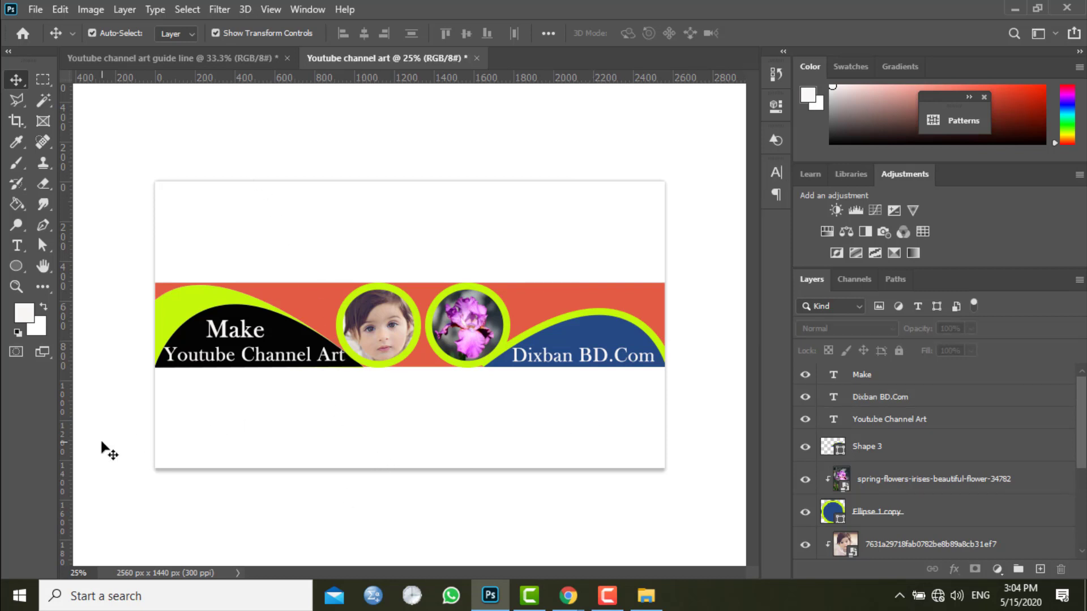
Step: Try 24 pt on the Make text, then discard the change
{"action": "left_click", "coordinate": [229, 330]}
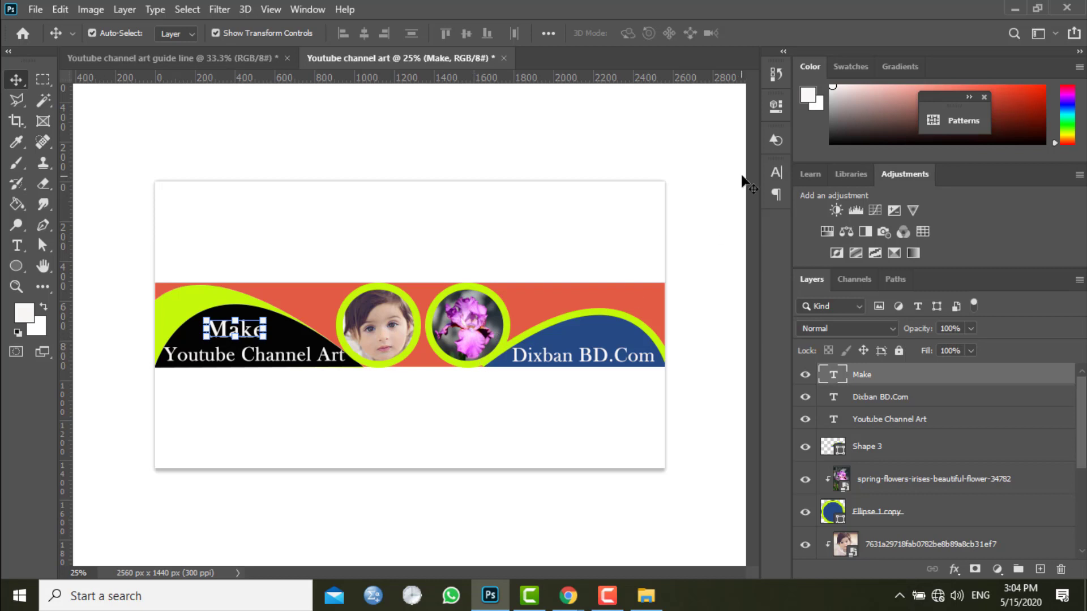
{"action": "left_click", "coordinate": [778, 170]}
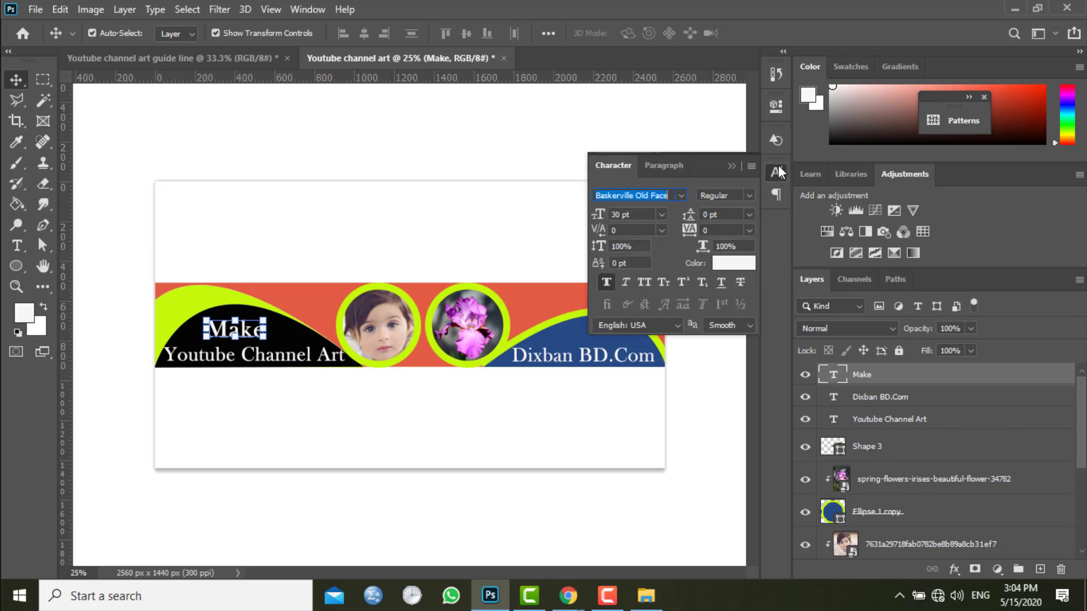
{"action": "left_click", "coordinate": [662, 214]}
{"action": "left_click", "coordinate": [645, 362]}
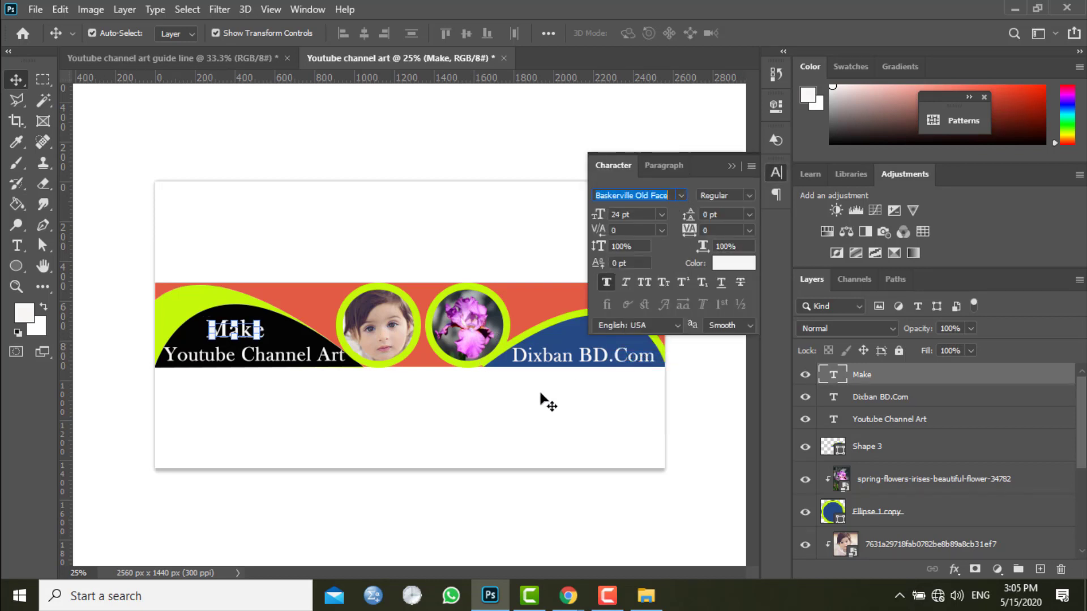
{"action": "left_click", "coordinate": [487, 426]}
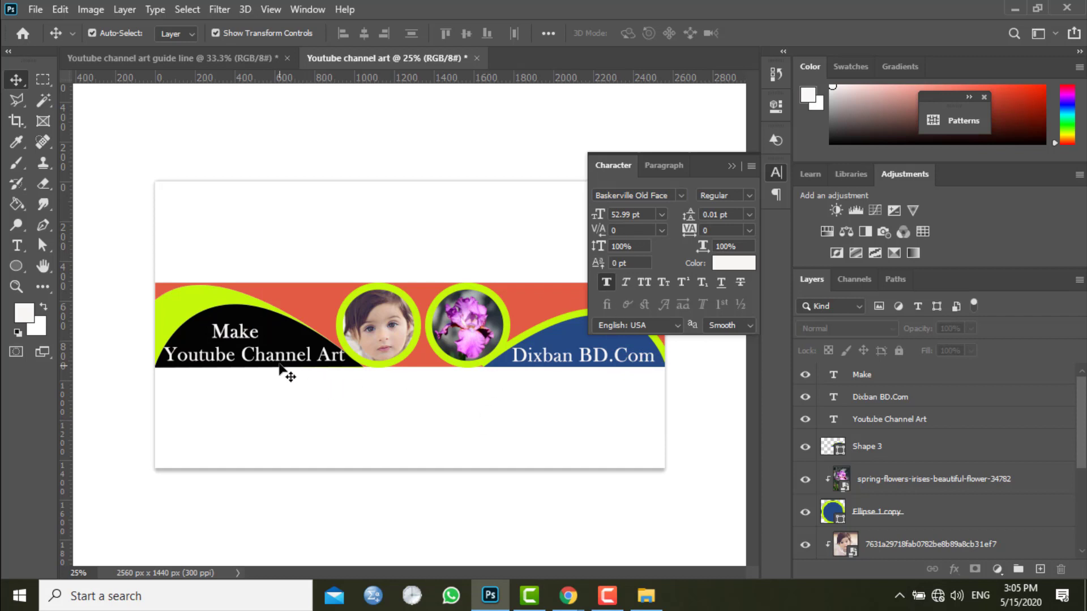
Step: Export the art via Export As with Preserve Details resampling, overwriting 'Youtube channel art.png'
{"action": "key", "text": "ctrl+alt+shift+w"}
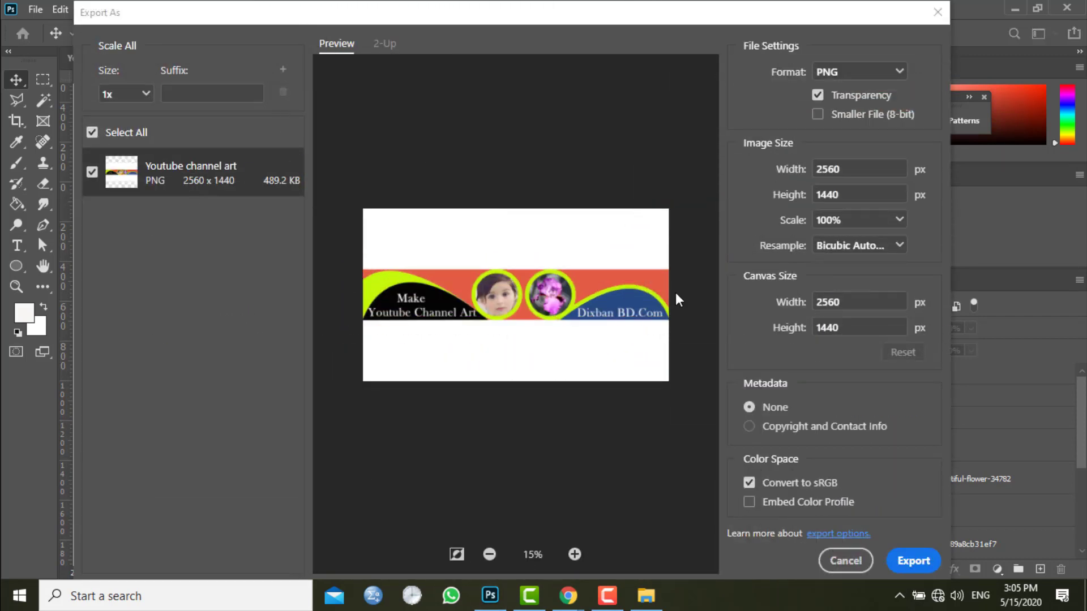
{"action": "left_click", "coordinate": [884, 247]}
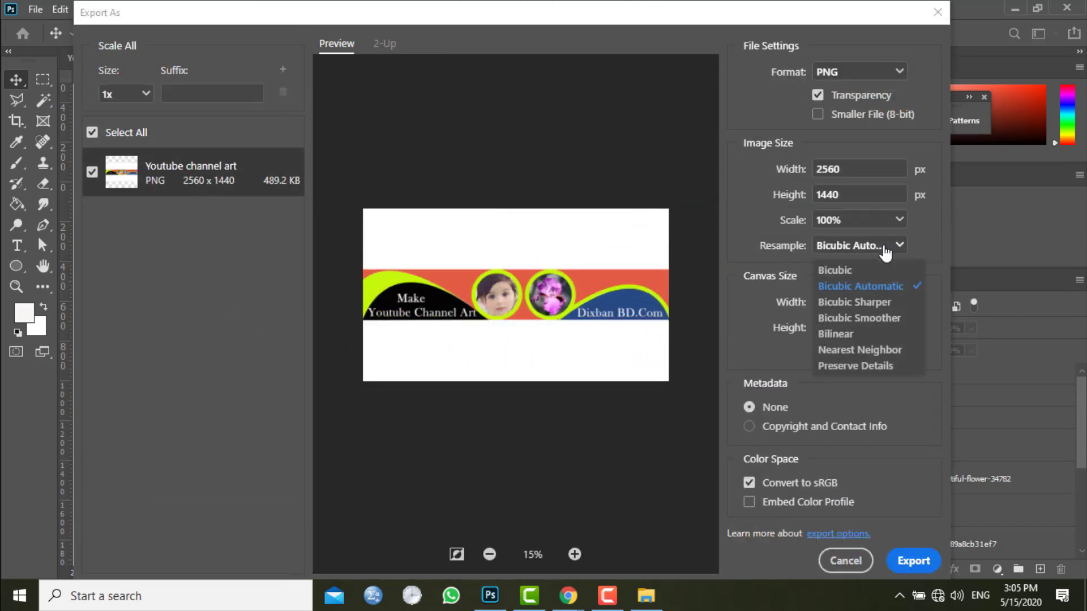
{"action": "left_click", "coordinate": [856, 365]}
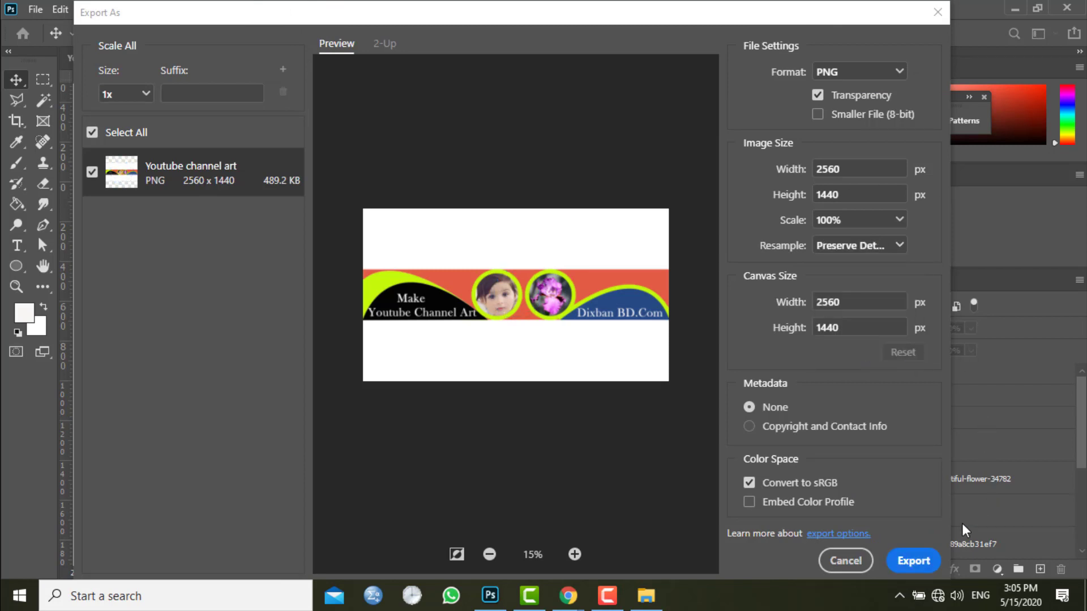
{"action": "left_click", "coordinate": [913, 561]}
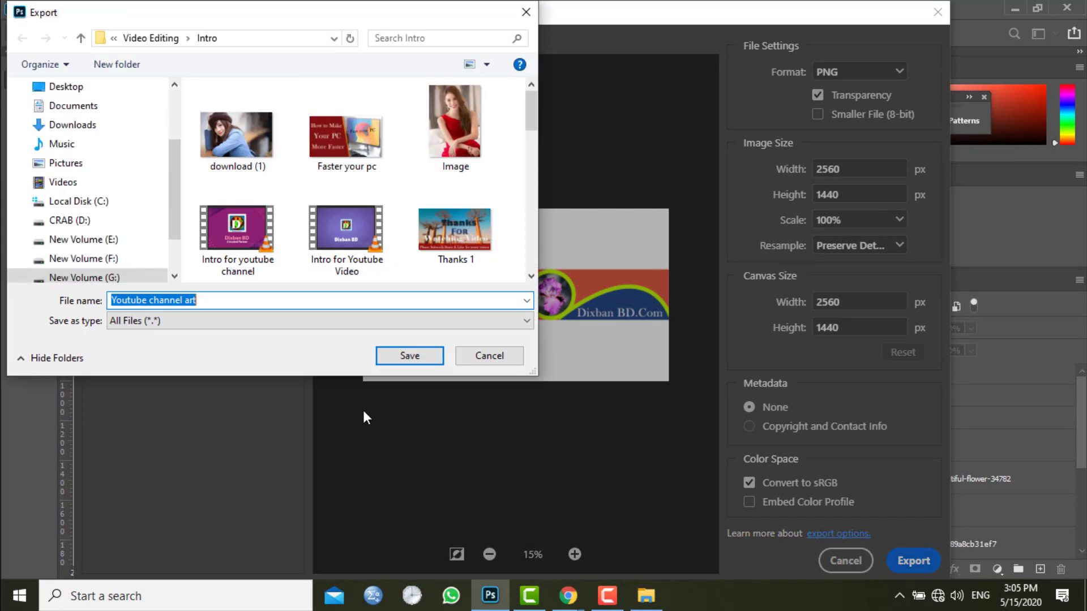
{"action": "left_click", "coordinate": [409, 356]}
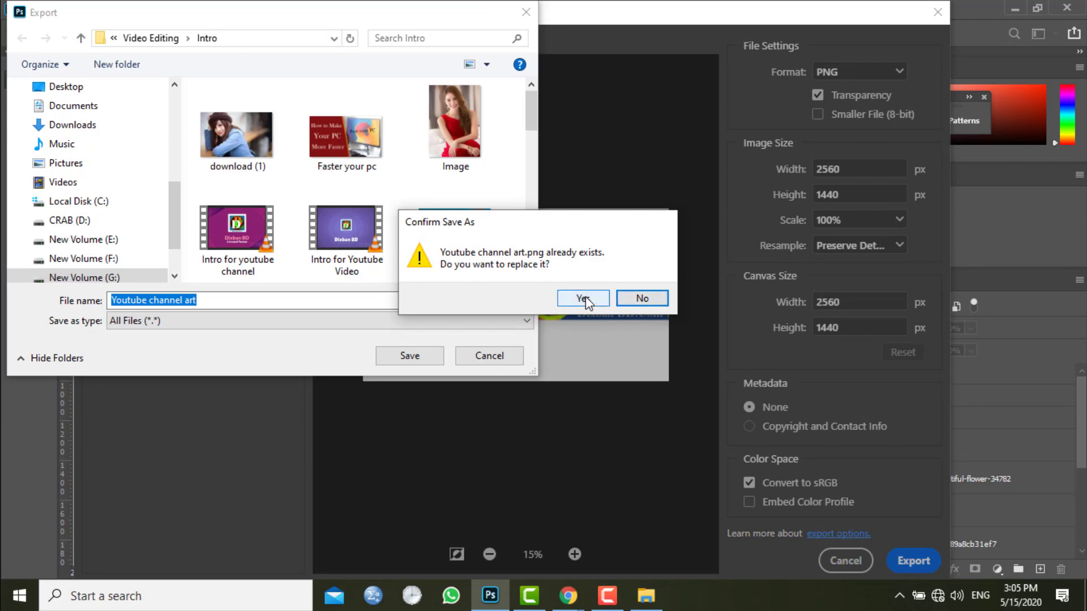
{"action": "left_click", "coordinate": [586, 299]}
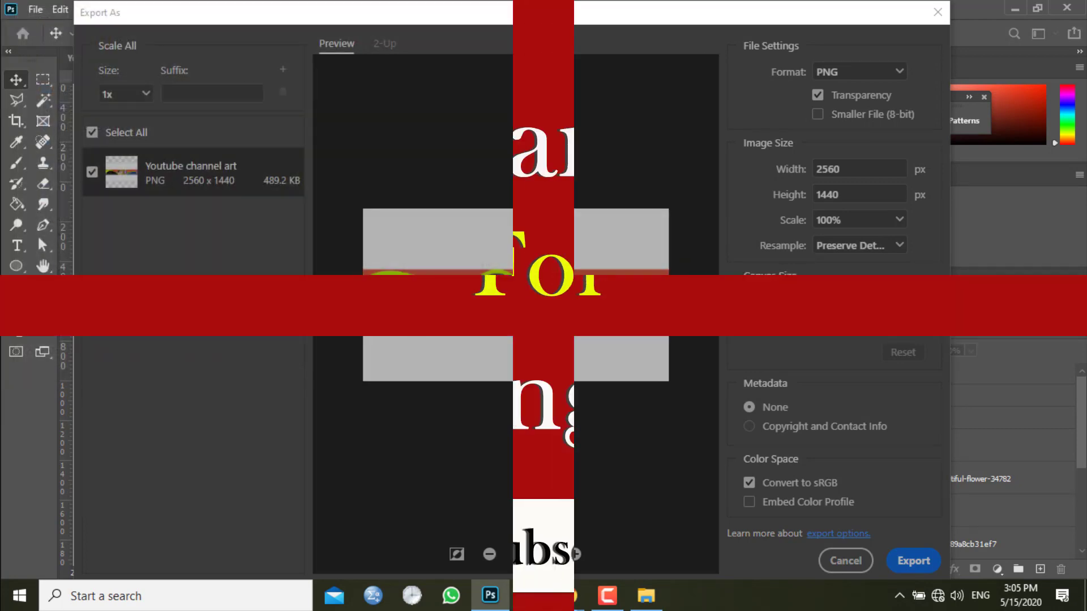